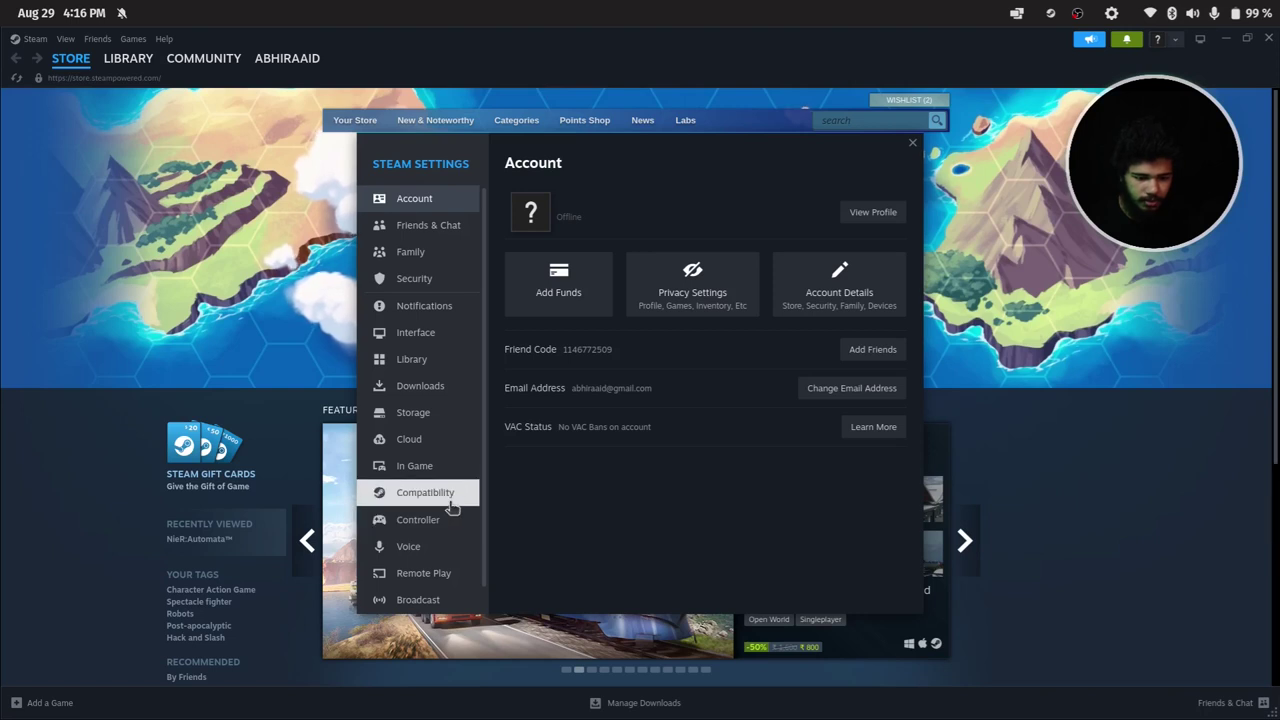
Step: Switch Steam Input for generic controllers on and back off in the Steam Controller settings, and close the settings
left_click(440, 519)
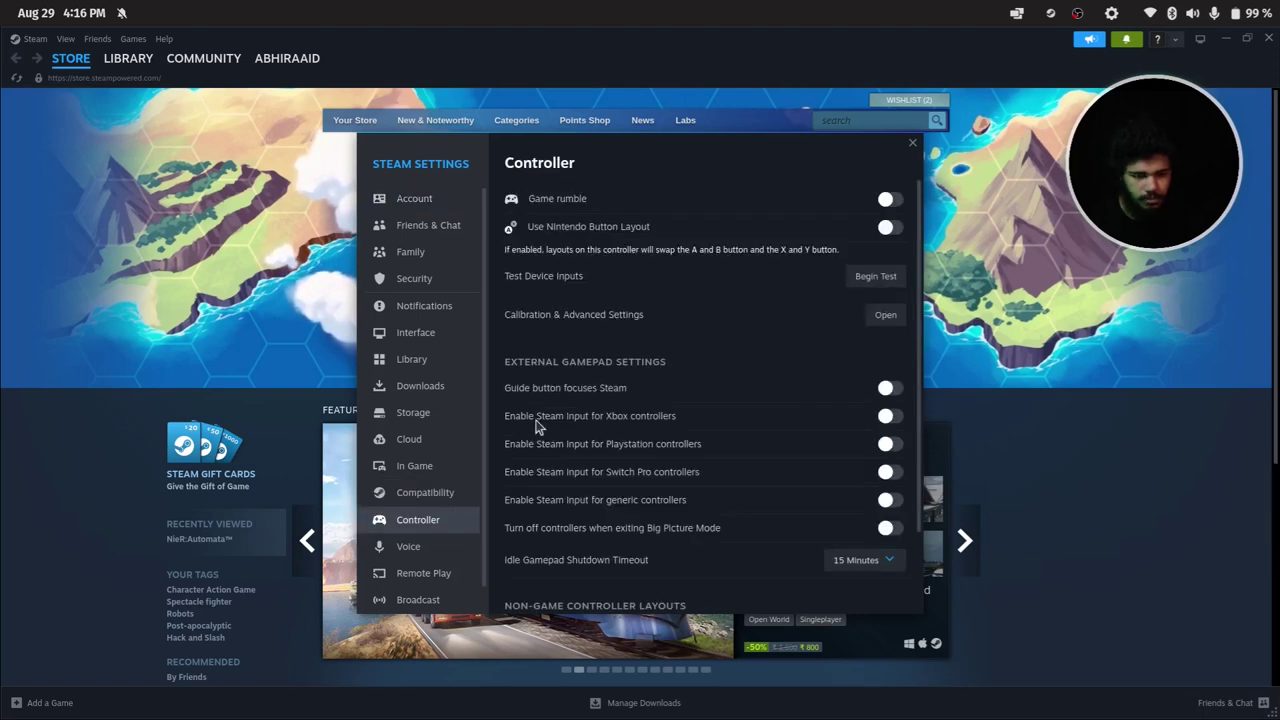
scroll(660, 385, "down", 2)
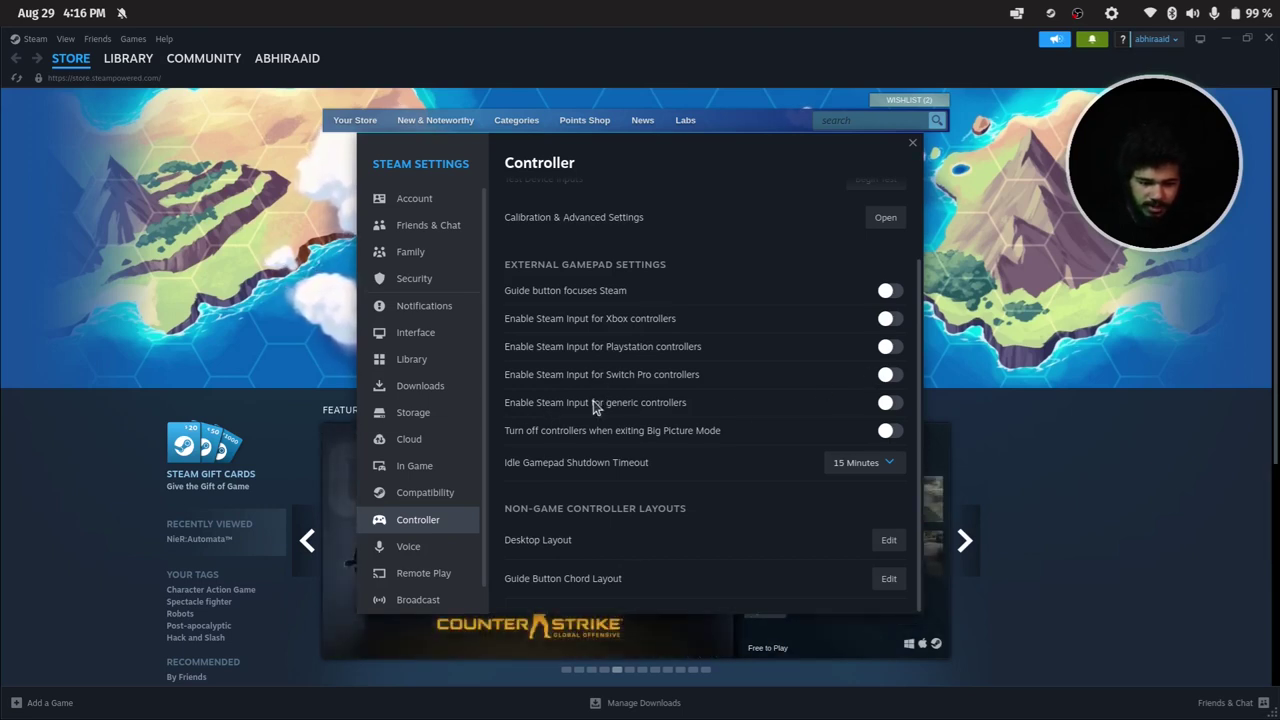
left_click(893, 404)
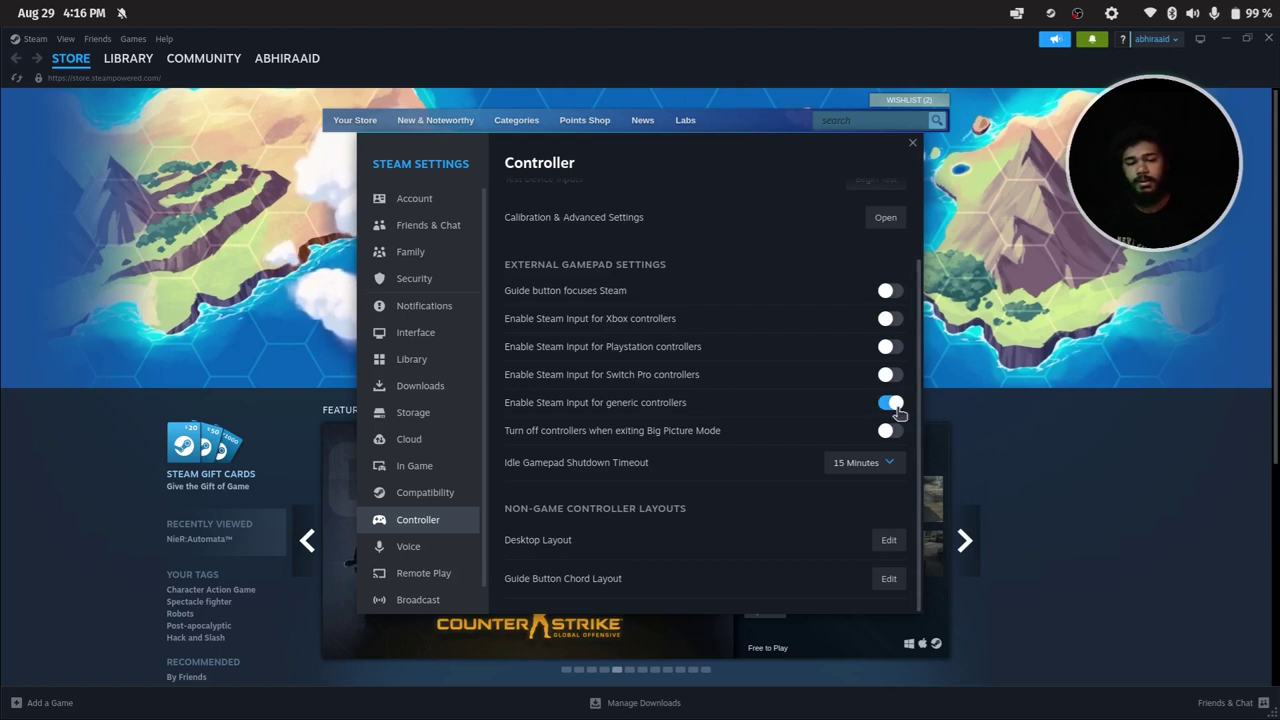
left_click(894, 405)
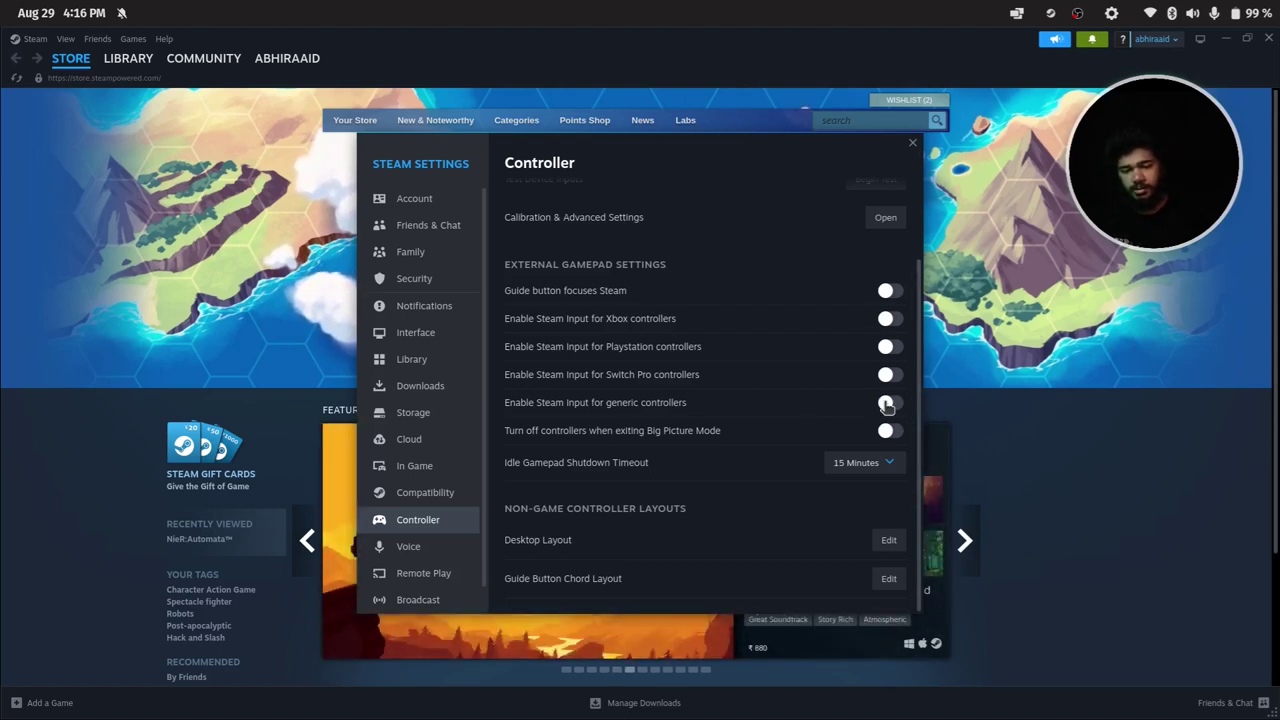
left_click(911, 143)
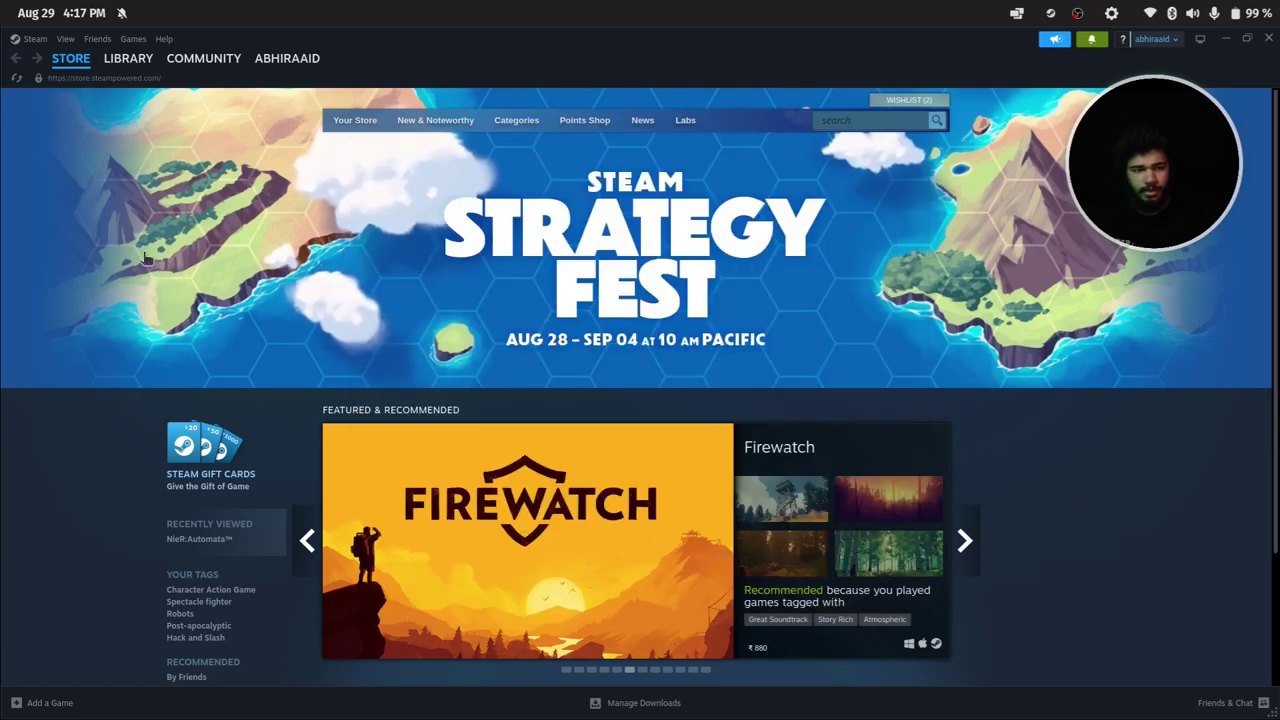
Step: Open the controller properties of NieR:Automata from the game library
left_click(128, 58)
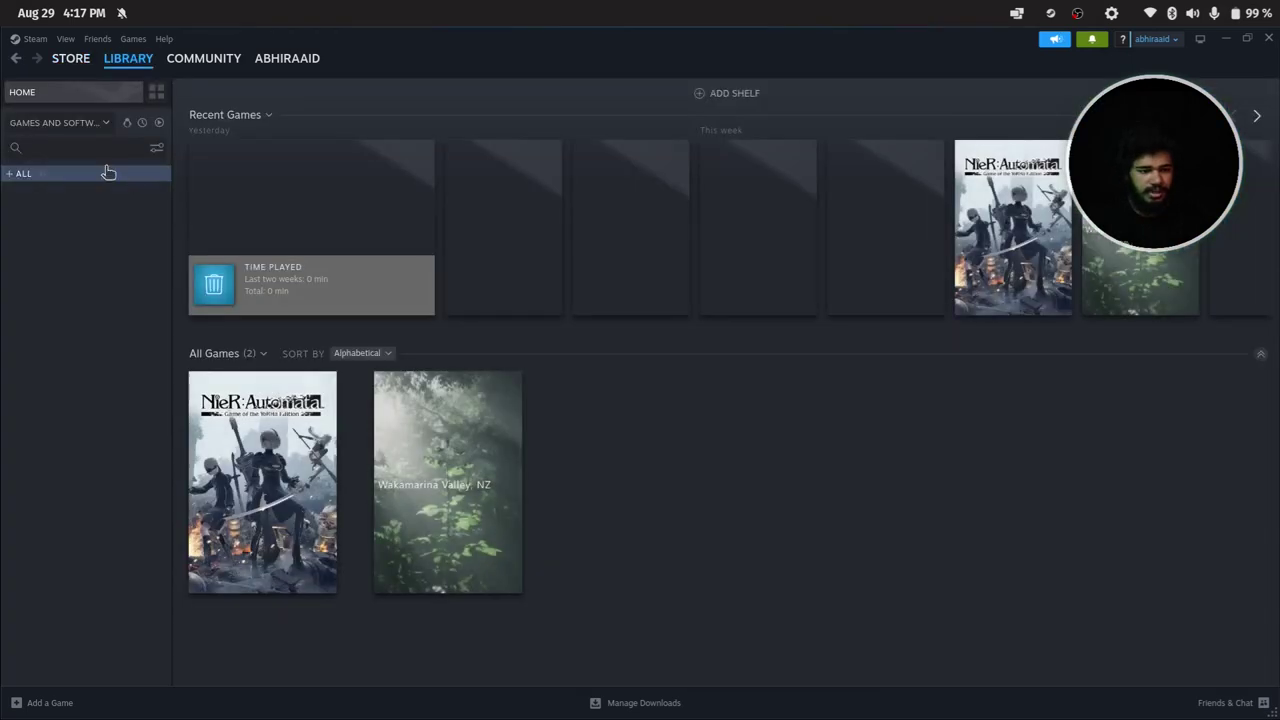
left_click(277, 418)
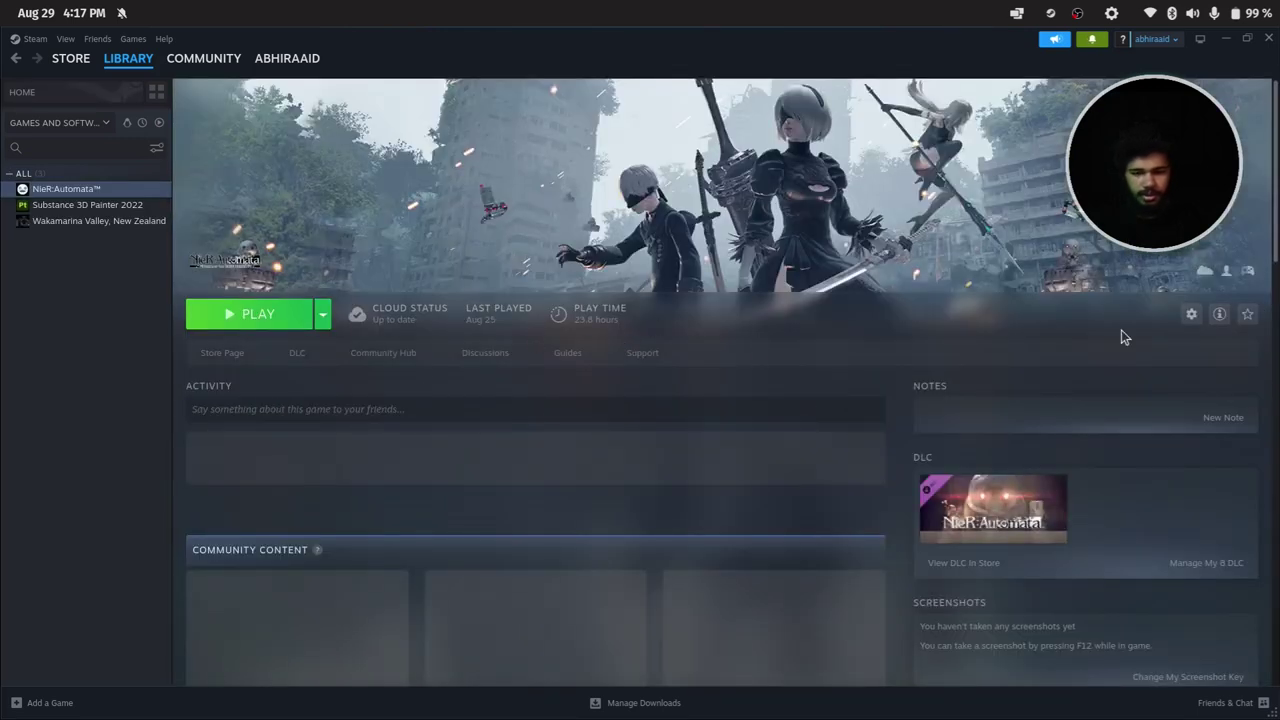
left_click(1191, 315)
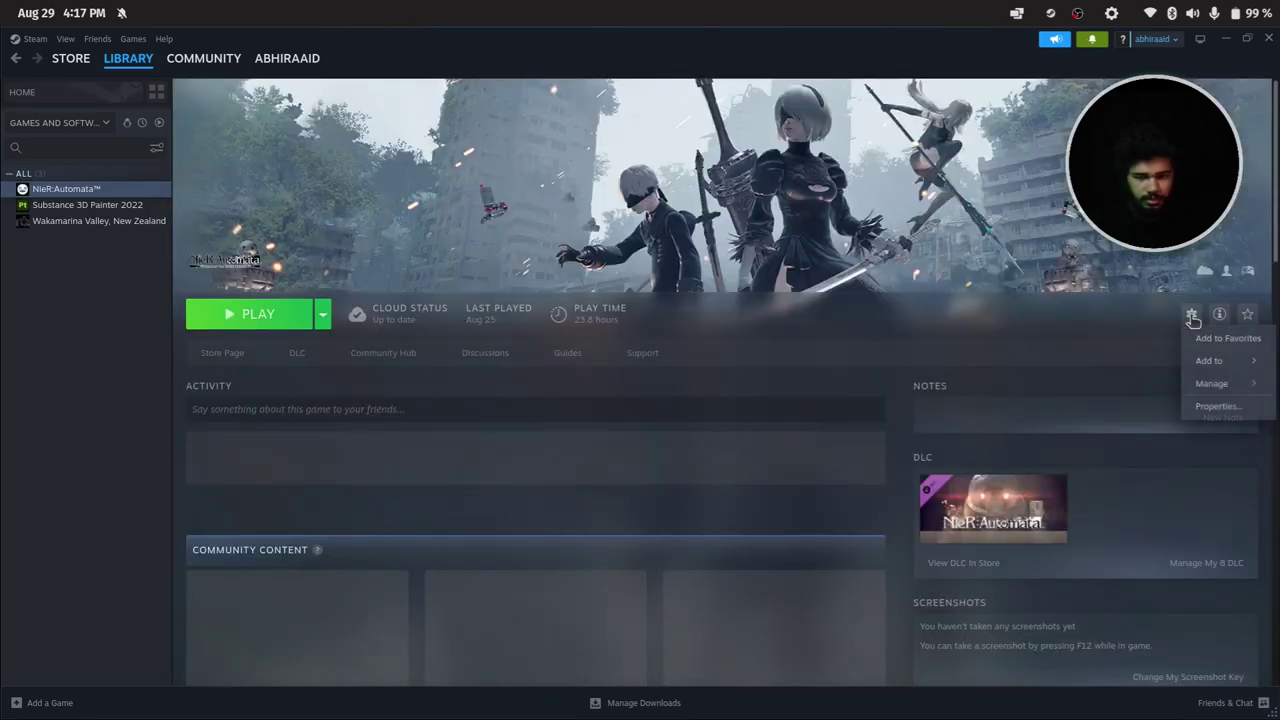
left_click(697, 258)
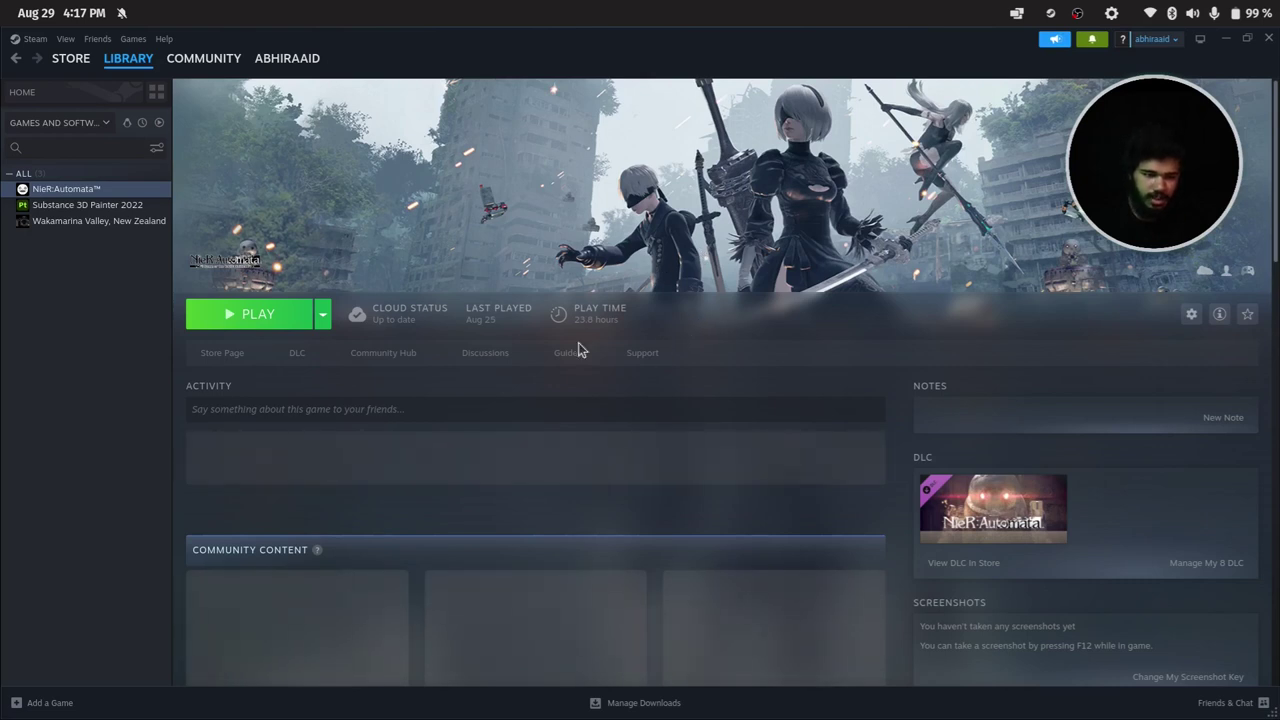
left_click(1190, 314)
left_click(1205, 405)
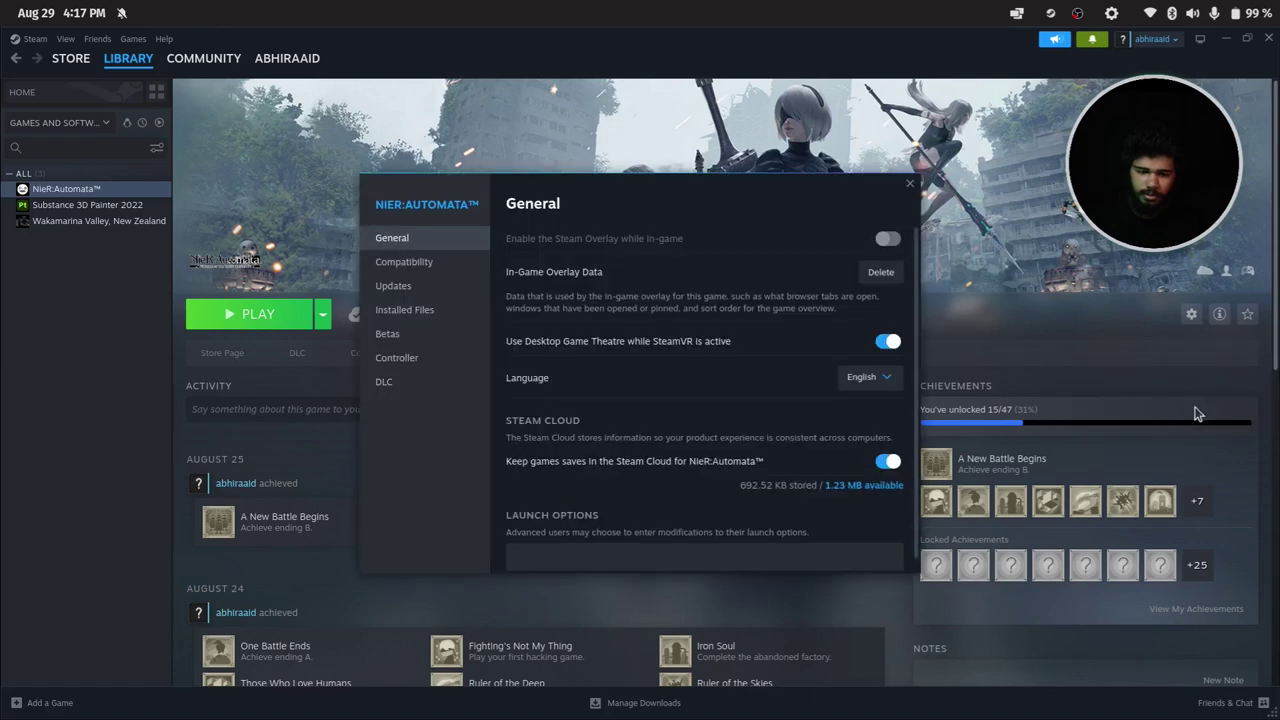
left_click(395, 360)
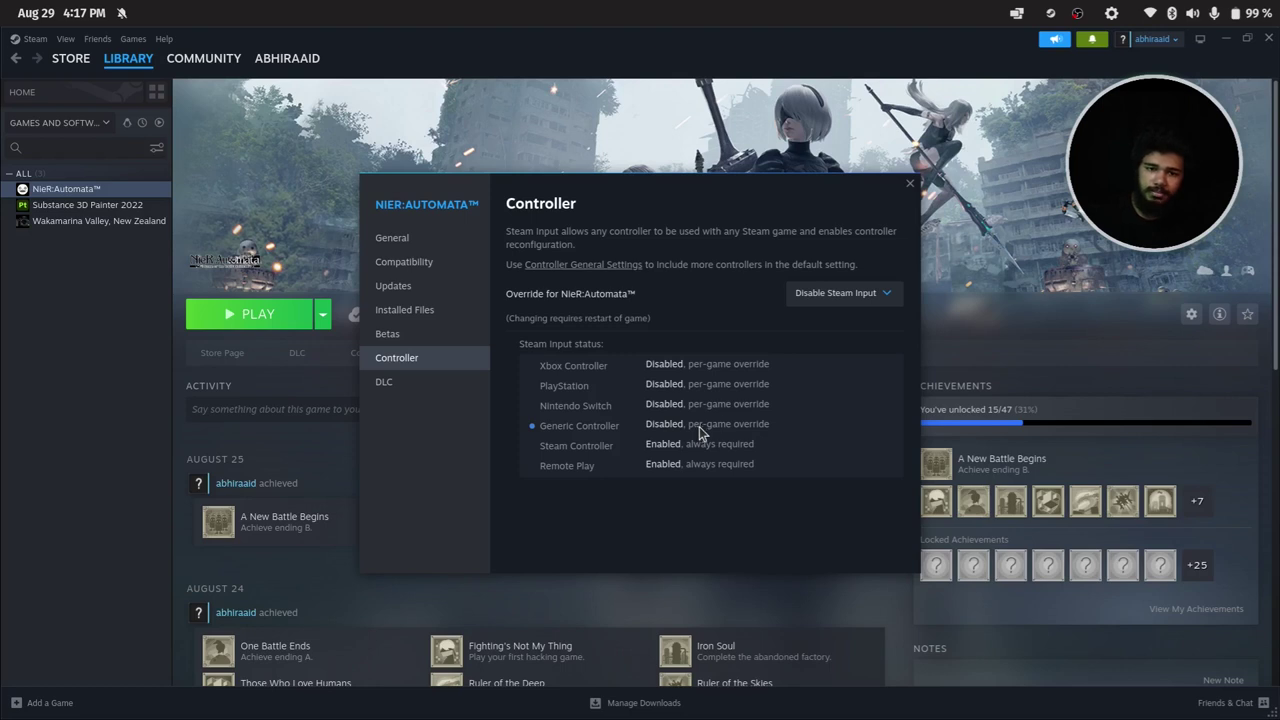
Step: Set the controller override for NieR:Automata to Disable Steam Input and close the game's properties
left_click(829, 295)
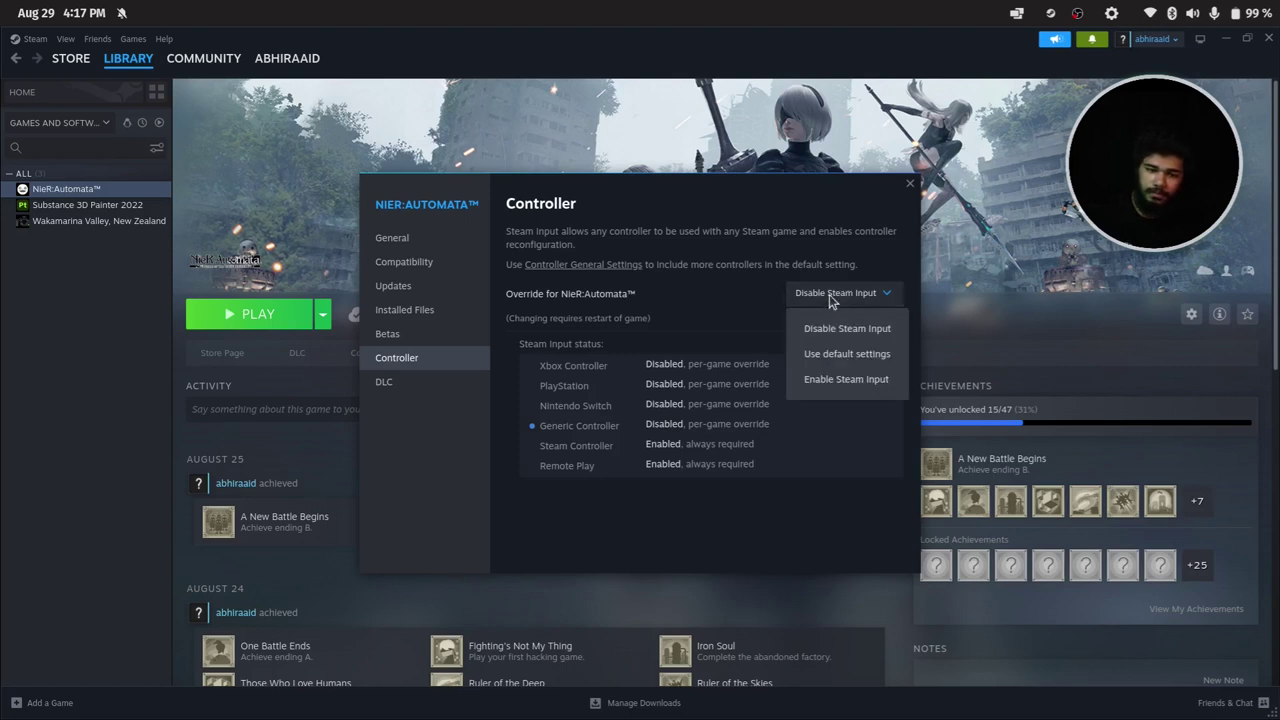
left_click(829, 294)
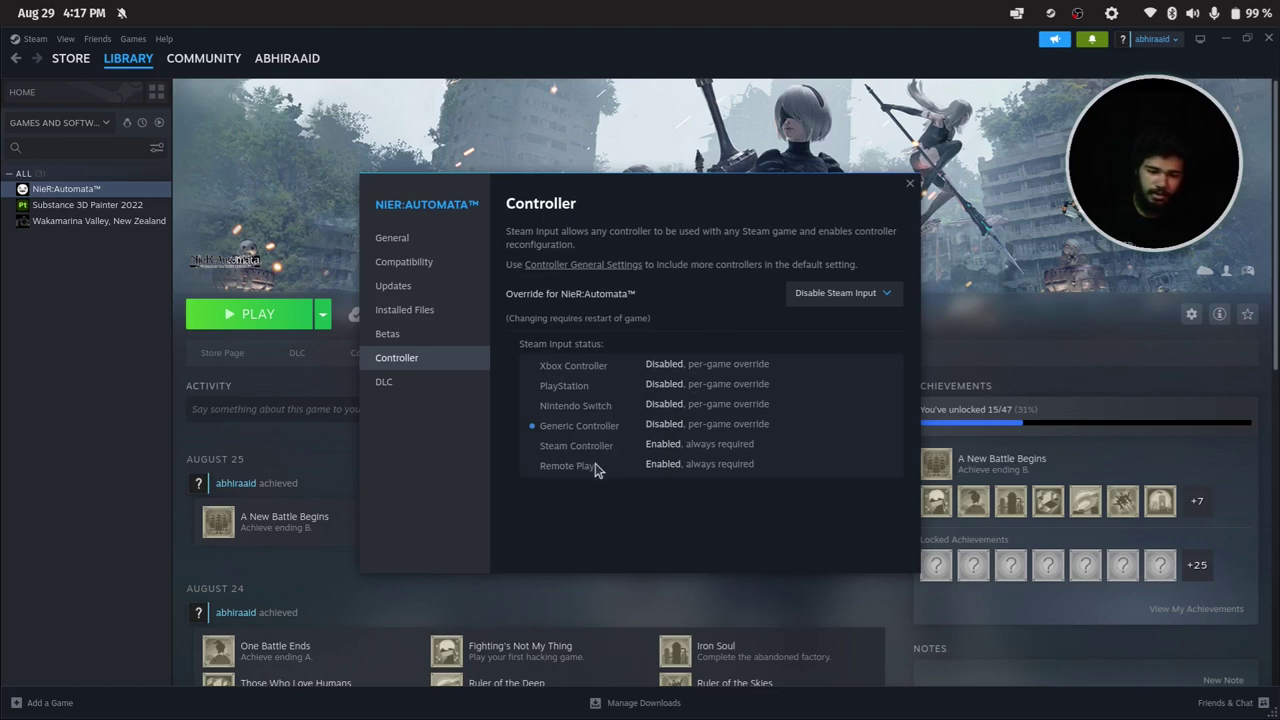
left_click(879, 298)
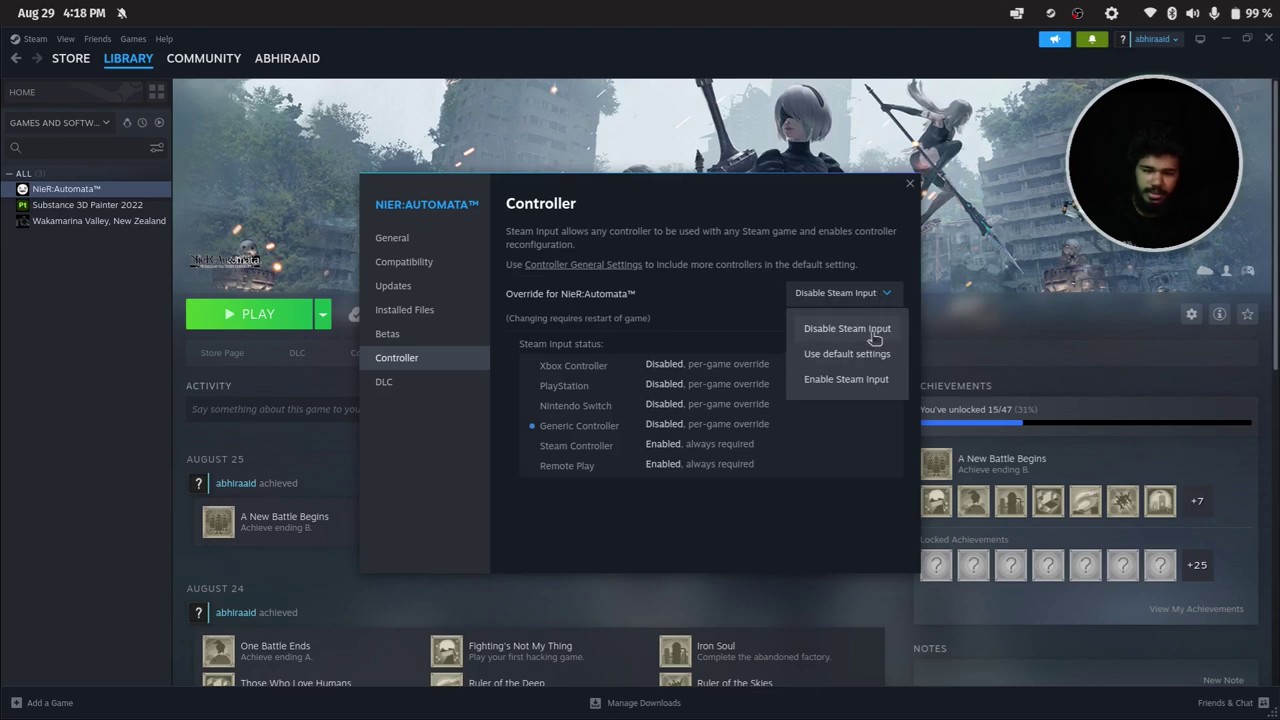
left_click(875, 338)
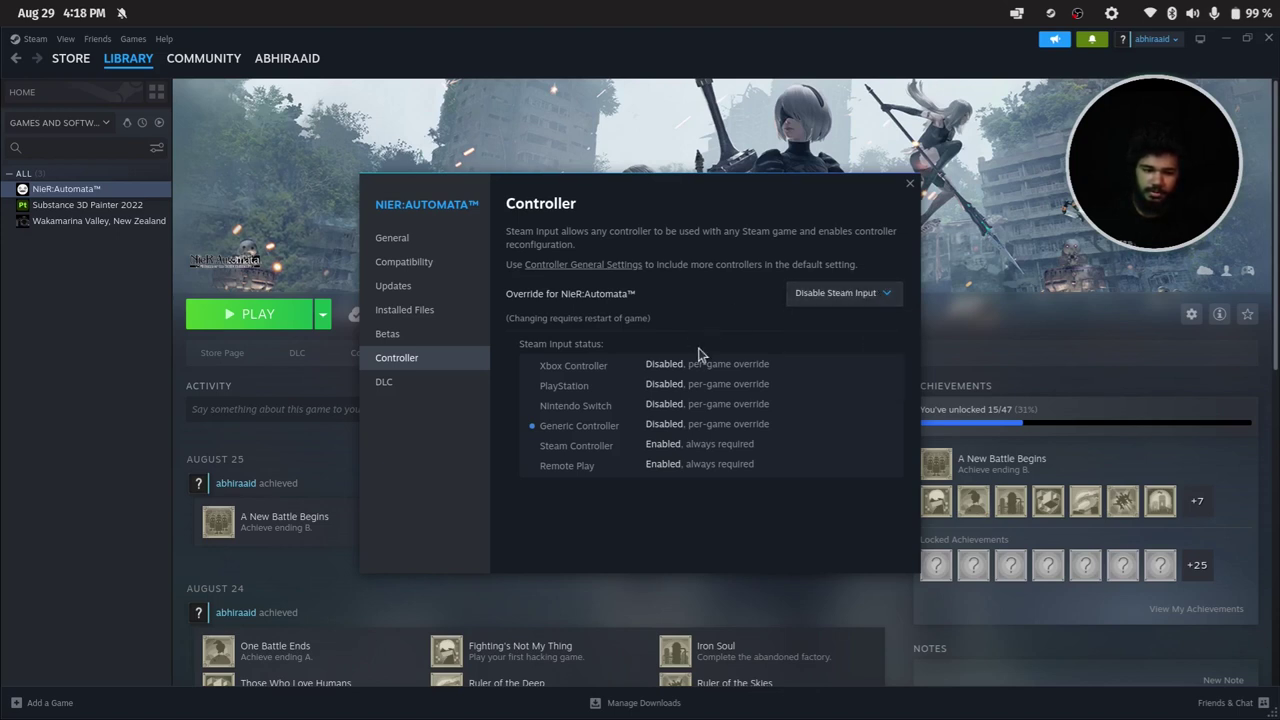
left_click(909, 183)
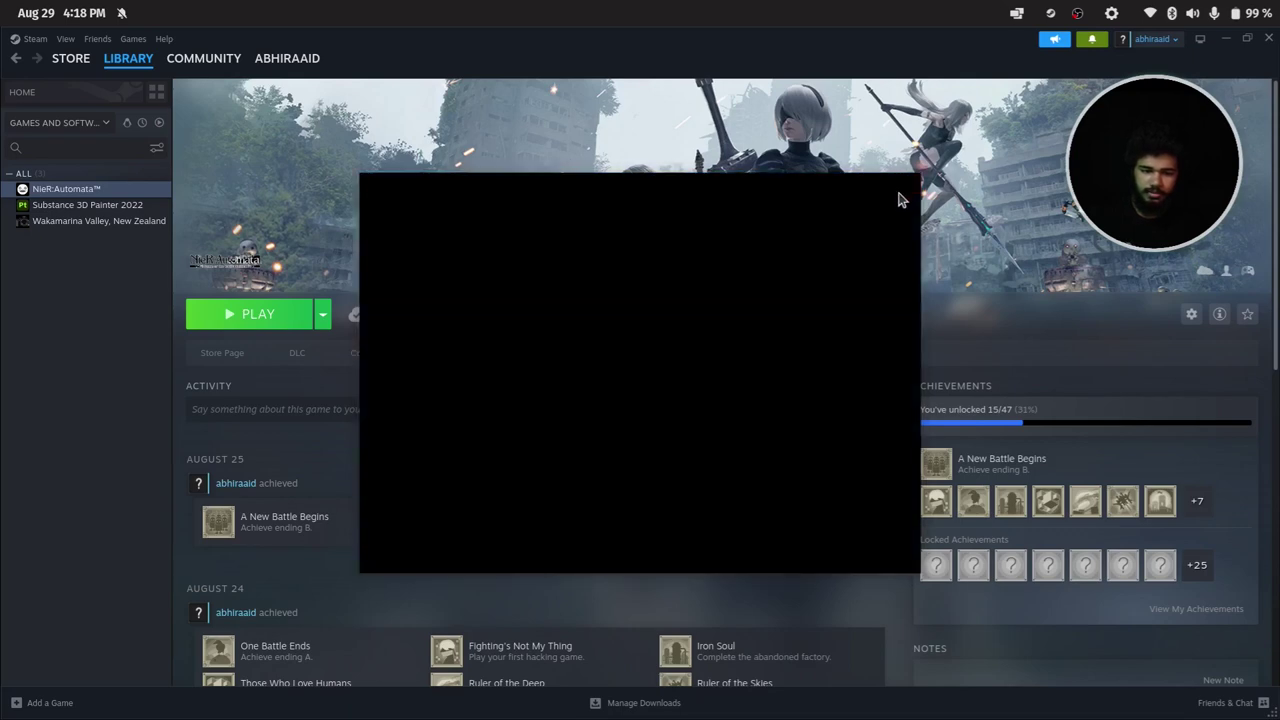
Step: Reopen NieR:Automata's properties and review its per-controller Steam Input status
left_click(1193, 316)
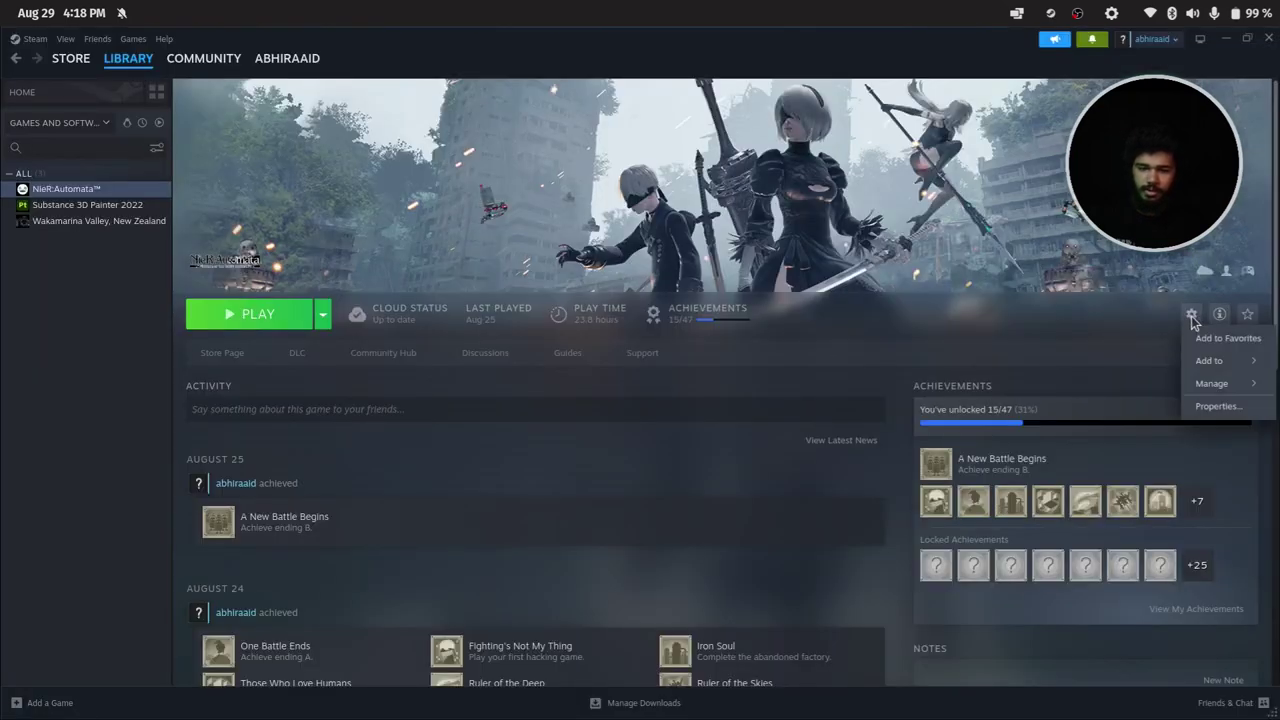
left_click(1214, 408)
left_click(445, 362)
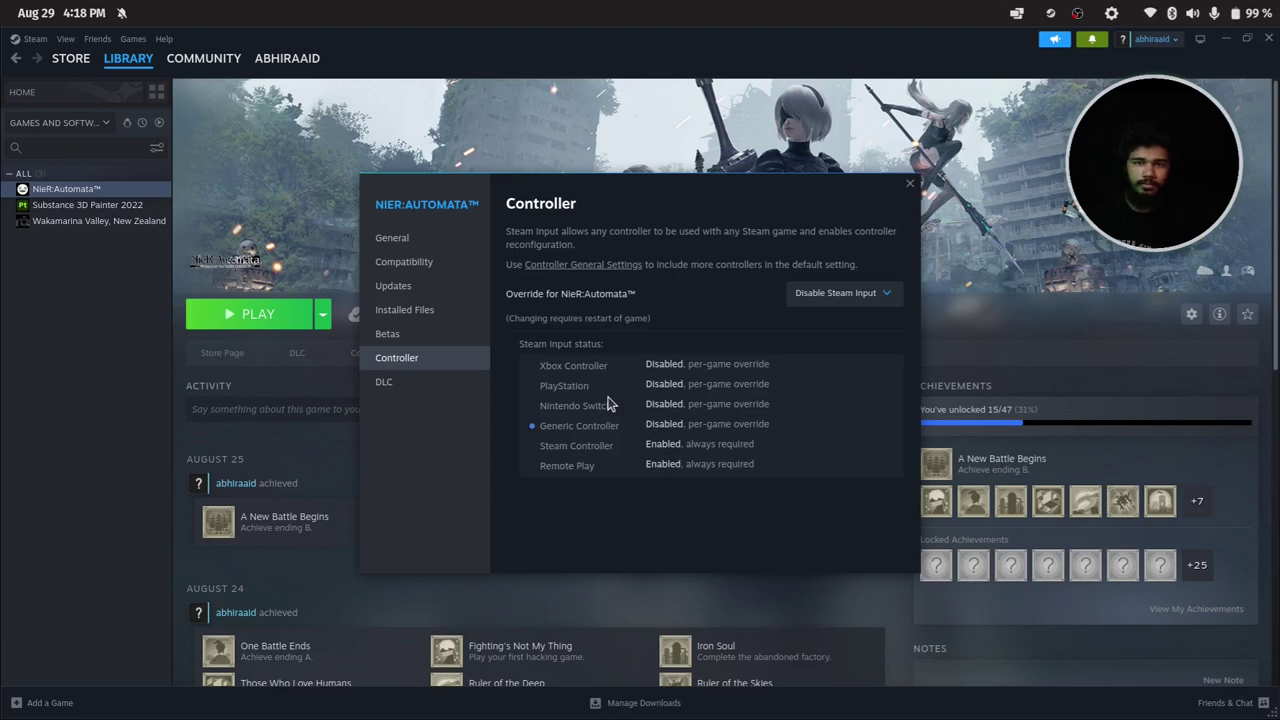
Step: Switch to Pop!_Shop and search its catalogue for "input"
mouse_move(1278, 484)
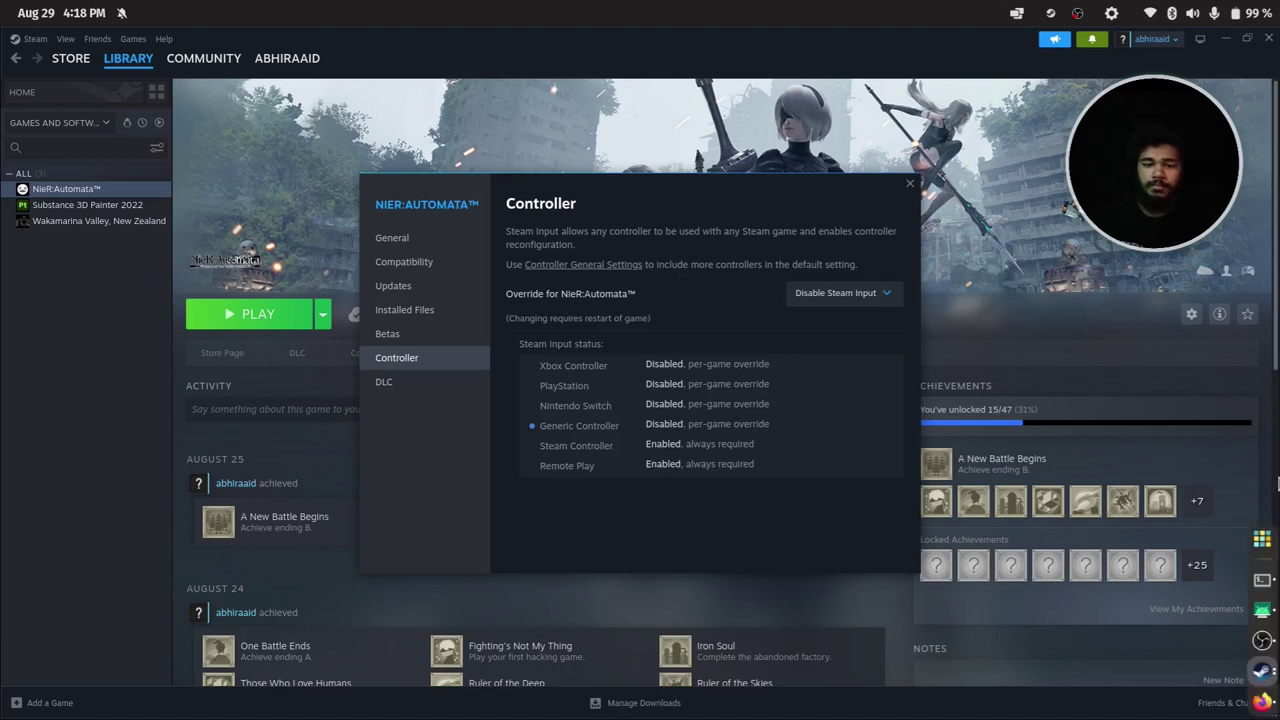
left_click(1262, 538)
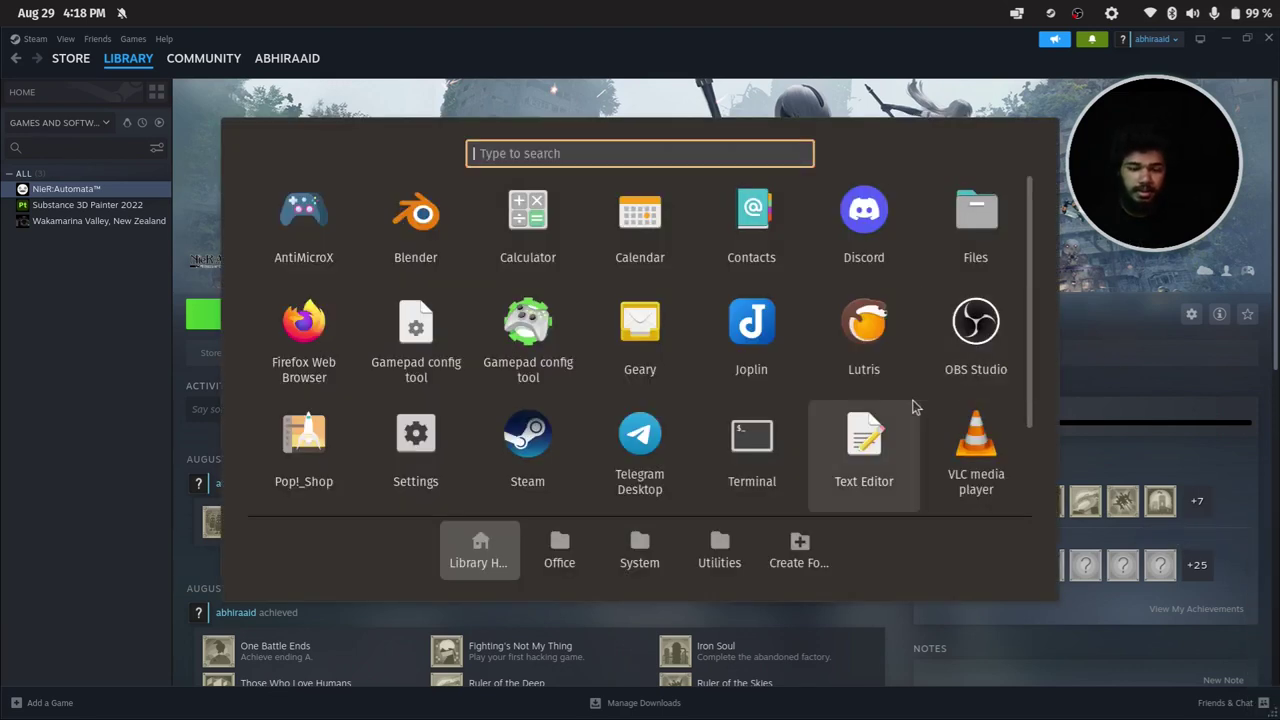
left_click(318, 420)
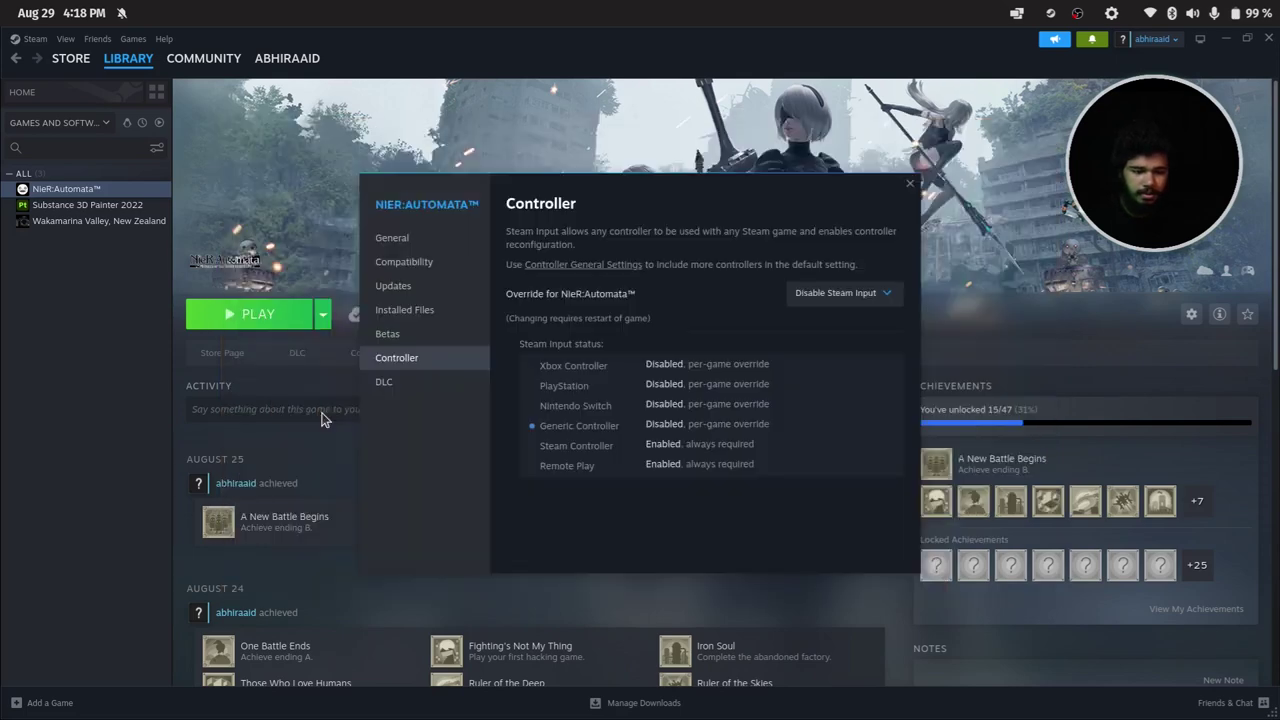
left_click(1110, 42)
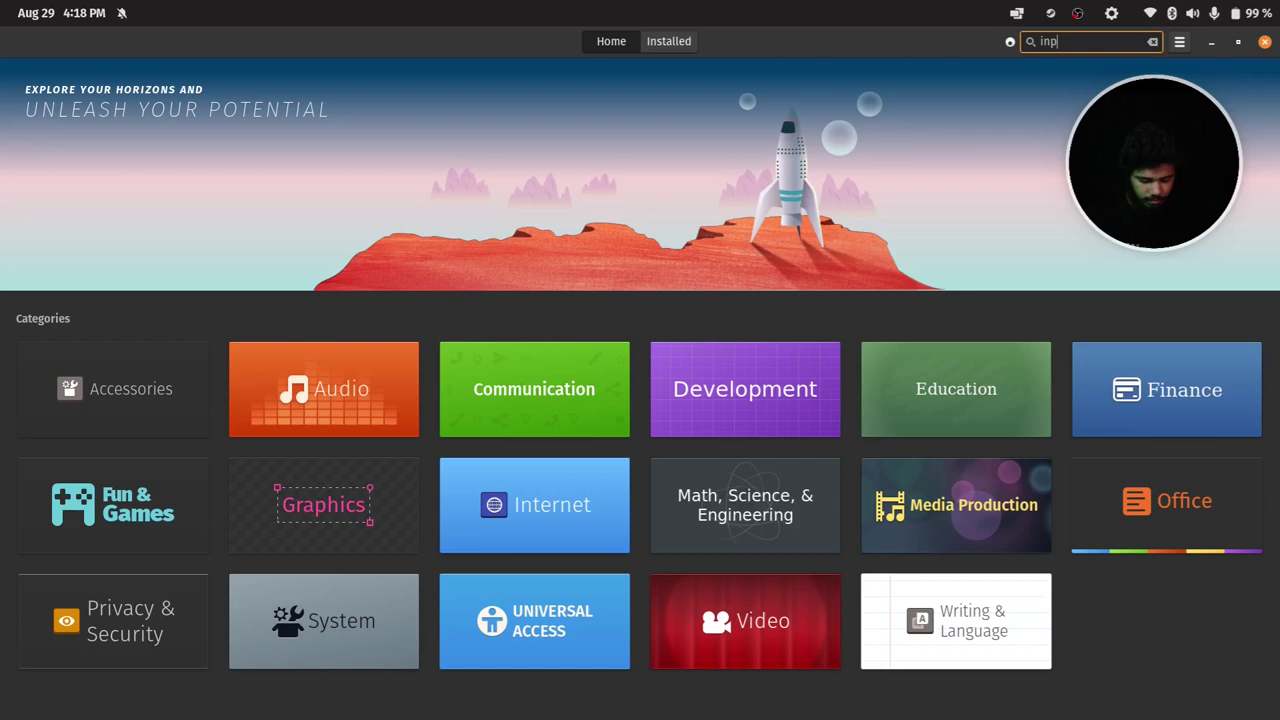
type("input")
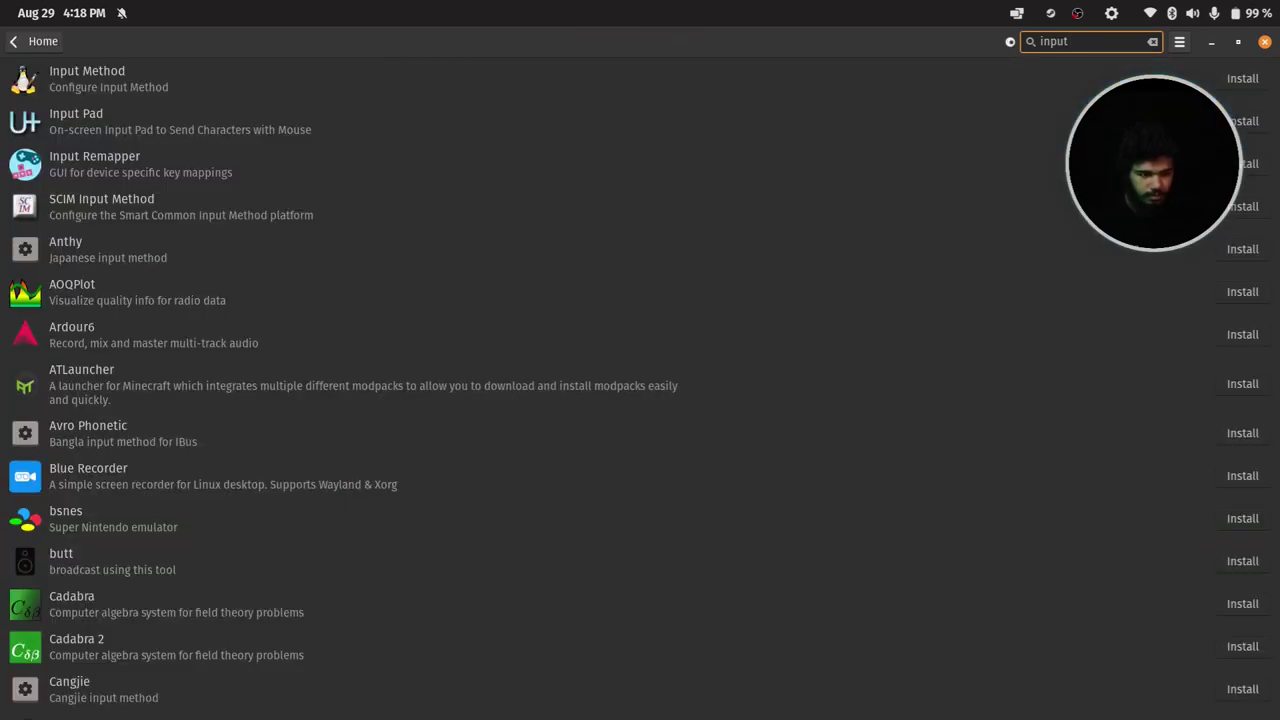
Step: View the Input Remapper application's page, highlighting its name, and close the shop
left_click(347, 176)
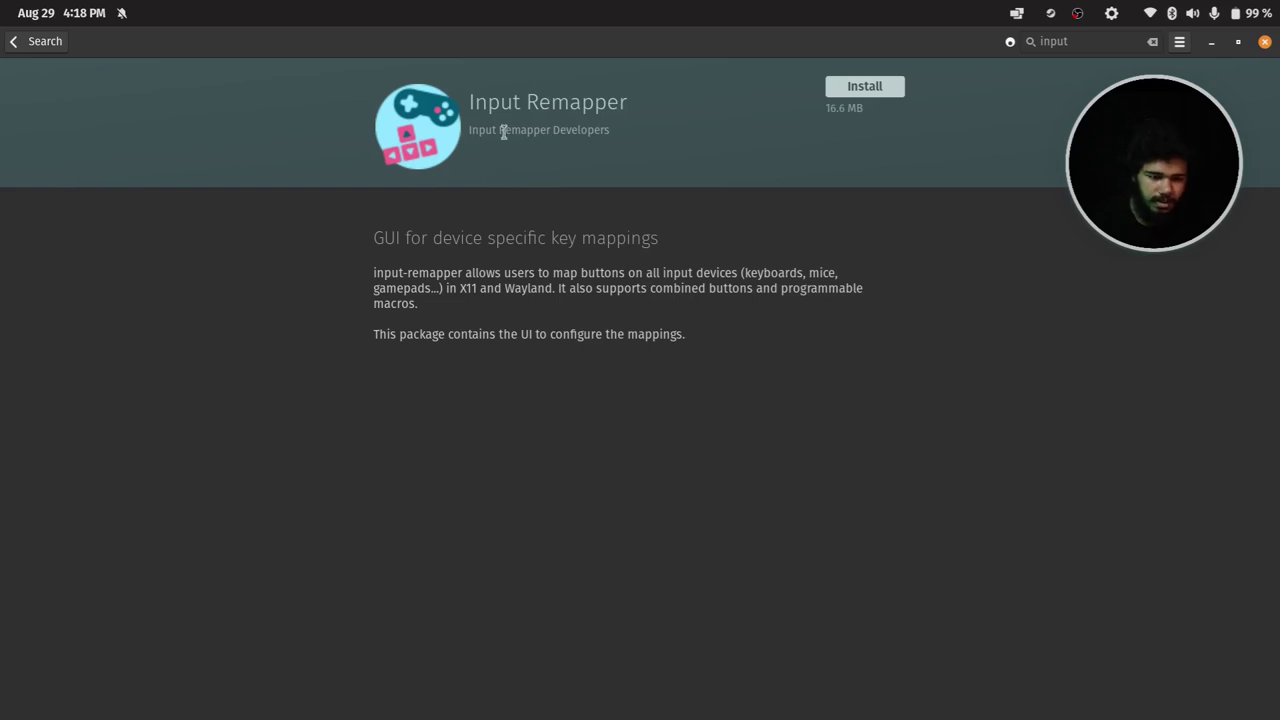
left_click_drag(468, 102, 624, 106)
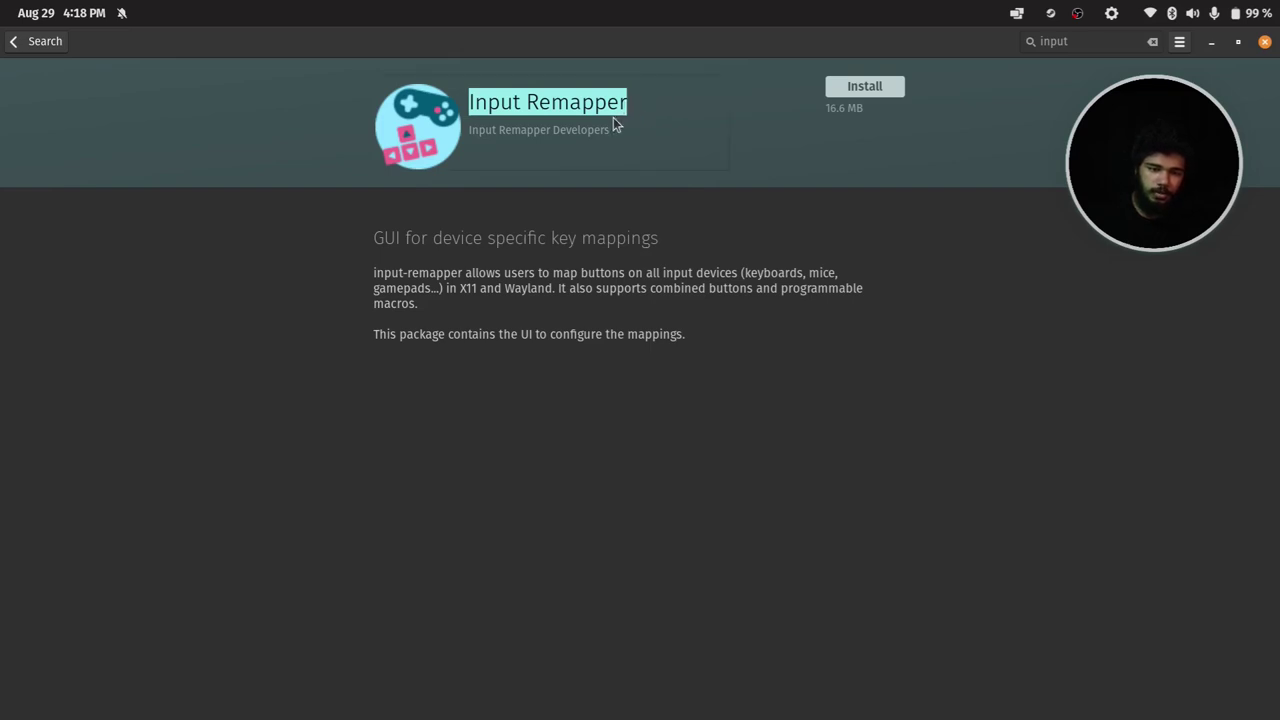
left_click(621, 102)
mouse_move(1275, 670)
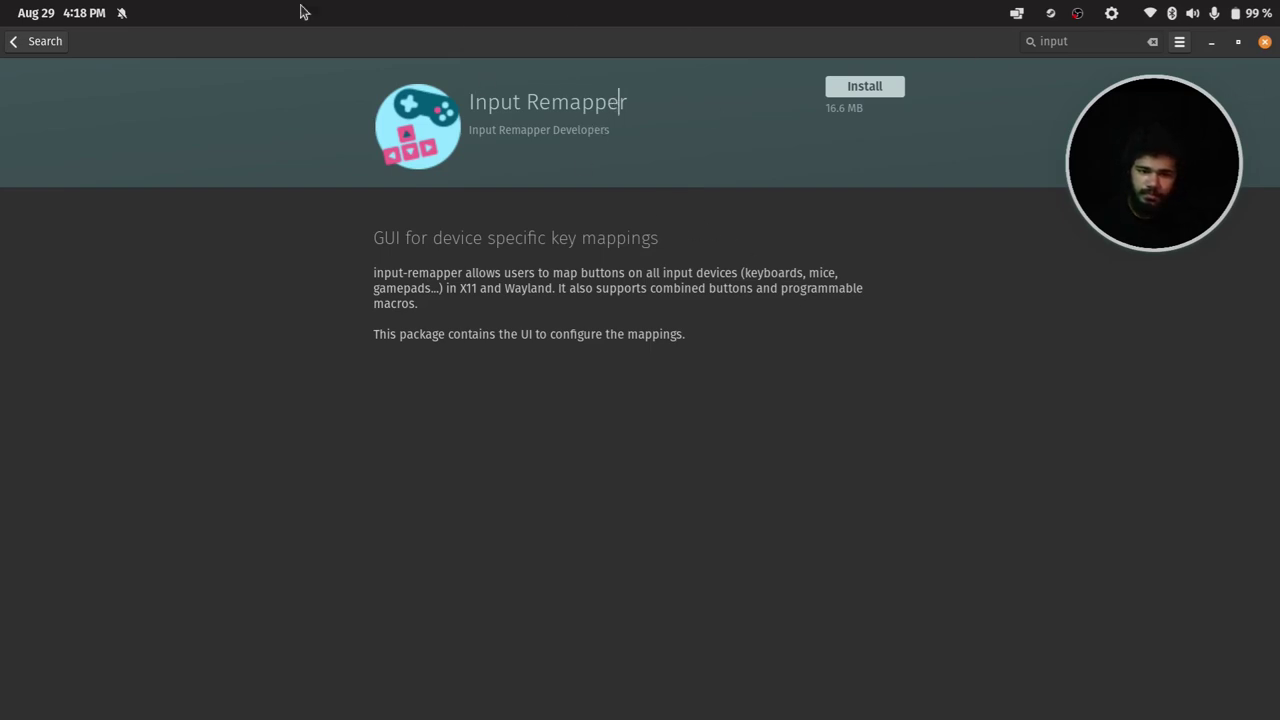
left_click(1265, 42)
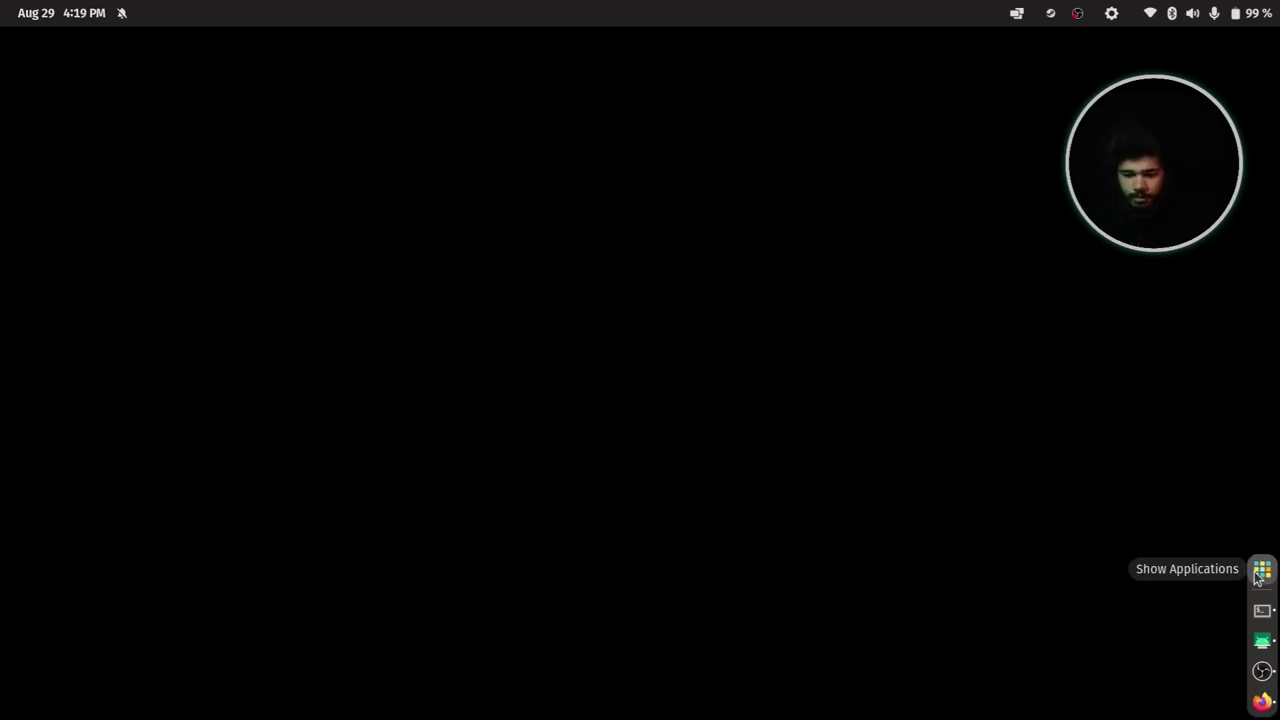
left_click(1261, 572)
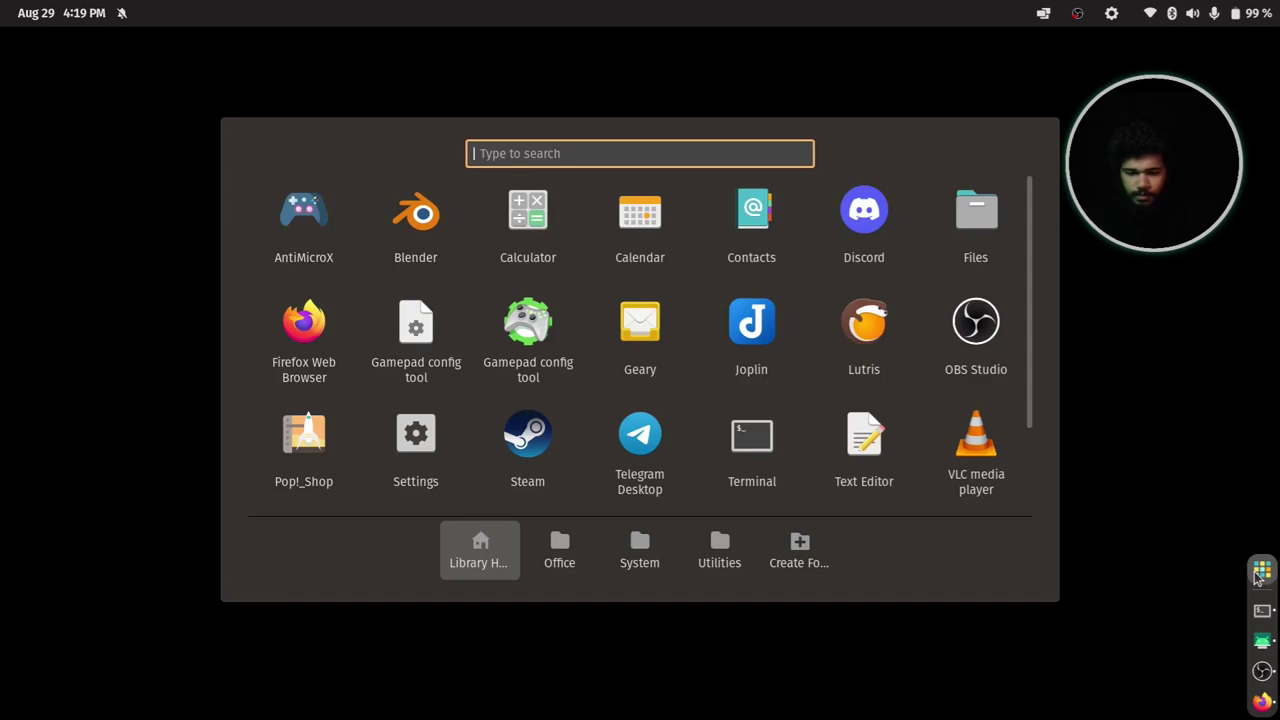
left_click(1258, 577)
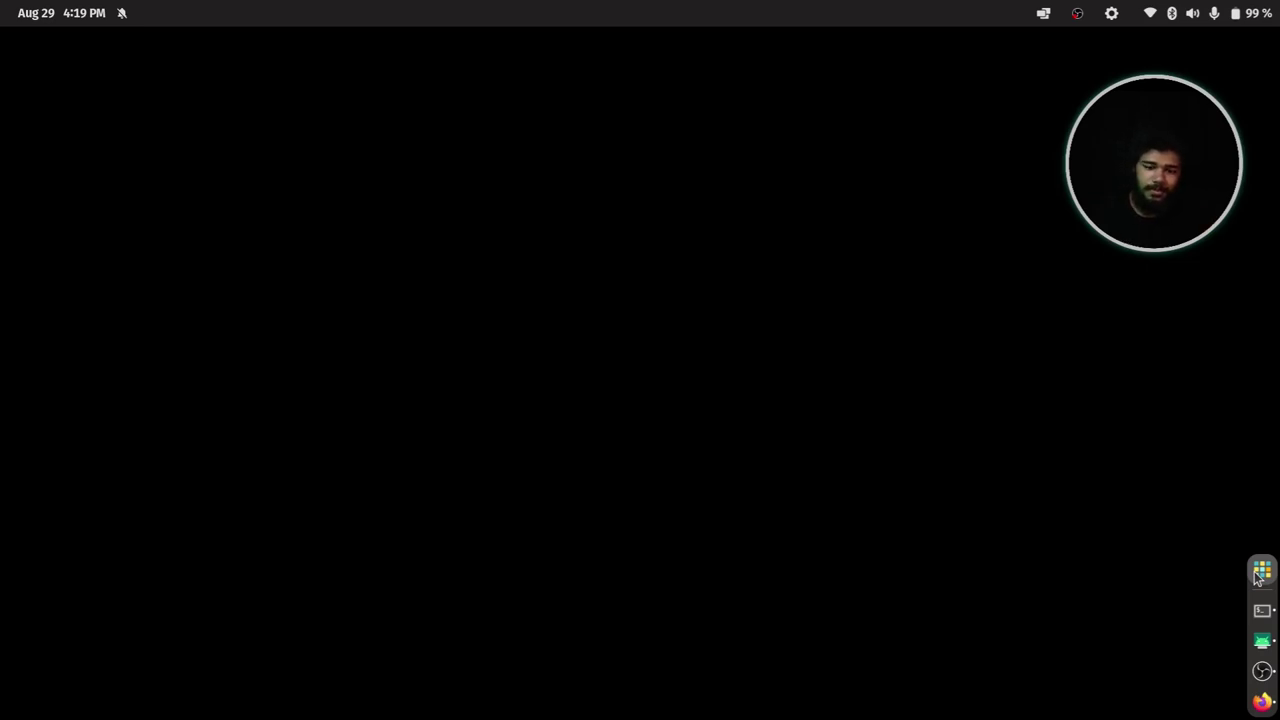
Step: Switch to Firefox and examine the SDL2 Gamepad Tool page, including its description, screenshot, download options and usage instructions
left_click(1262, 701)
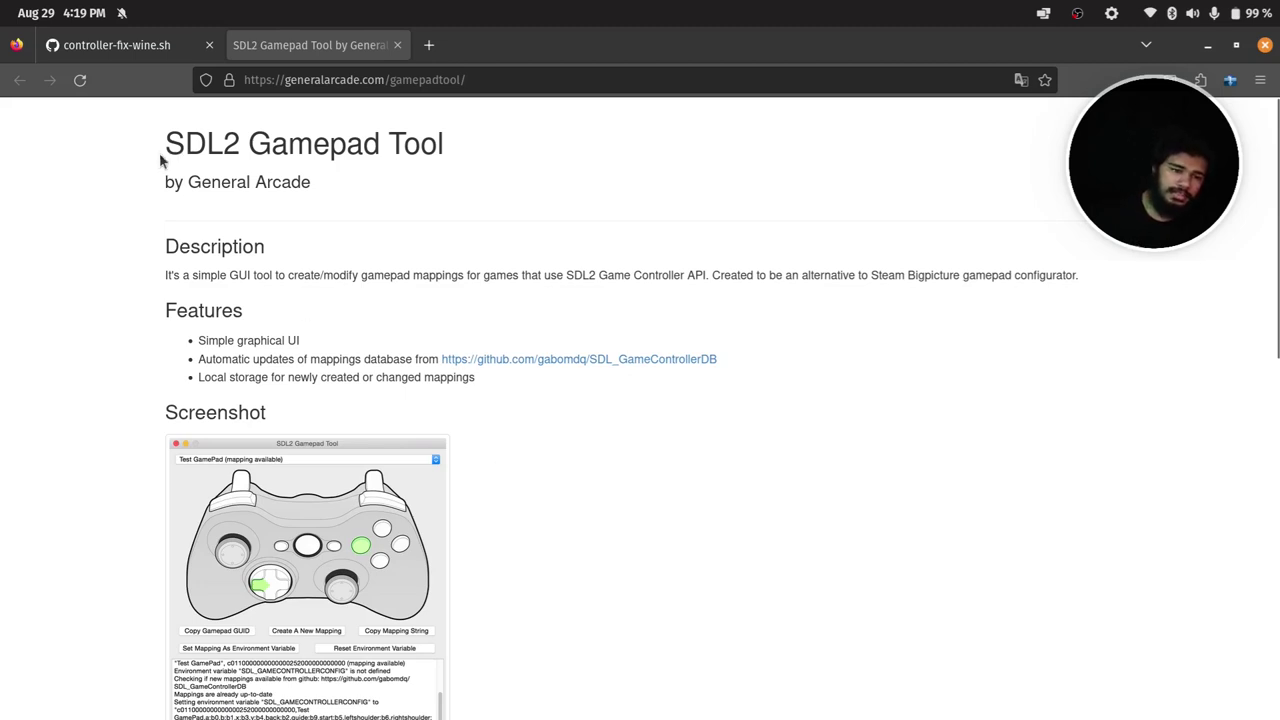
left_click_drag(159, 152, 575, 155)
left_click(542, 193)
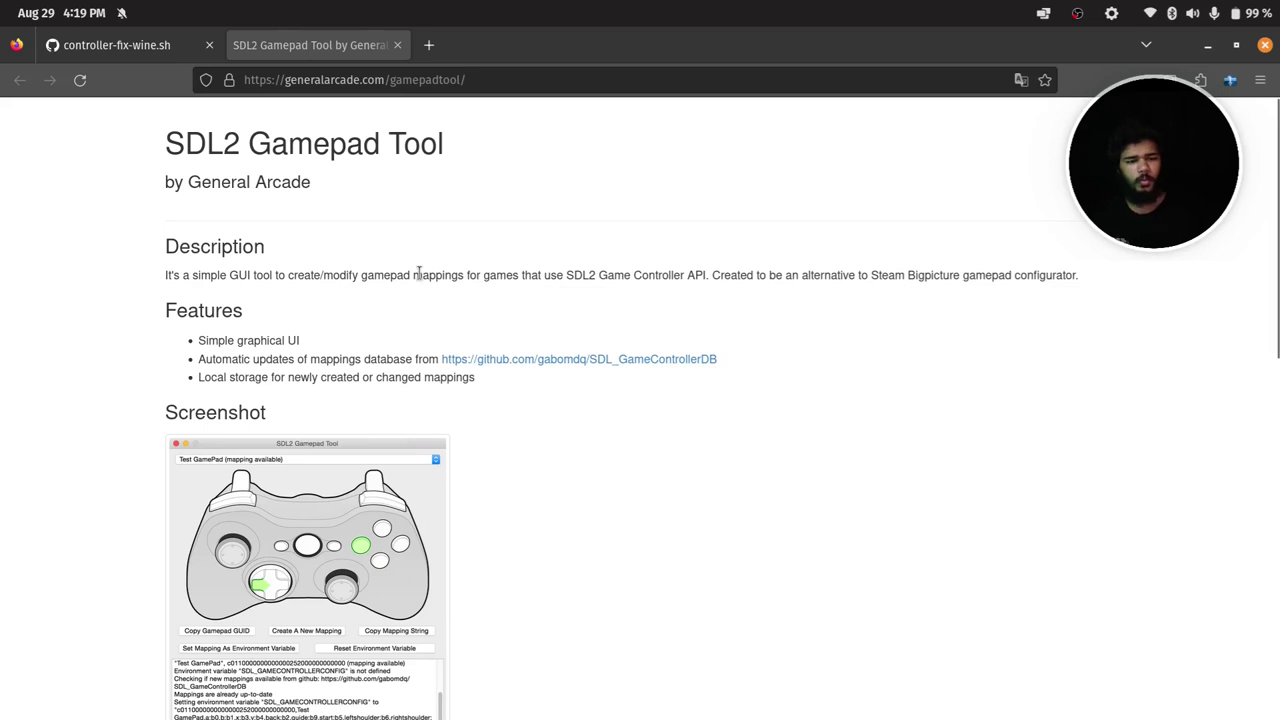
scroll(415, 281, "down", 4)
scroll(443, 283, "up", 2)
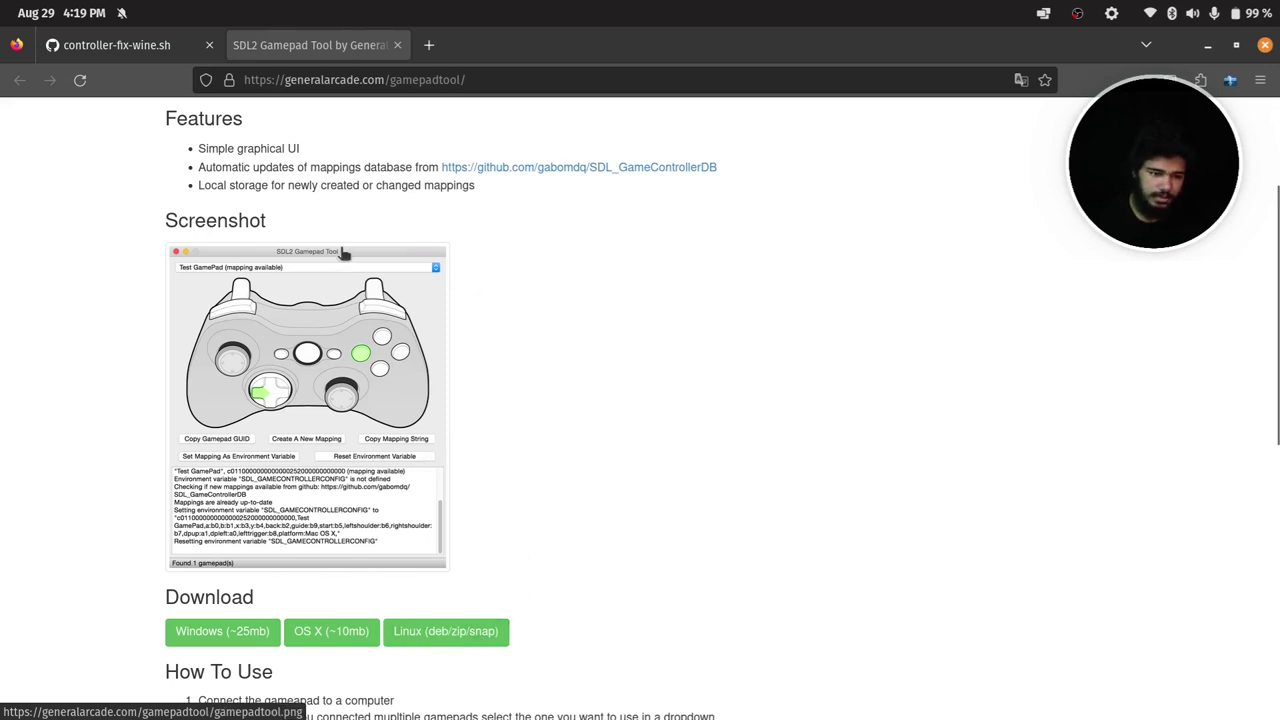
scroll(460, 600, "down", 3)
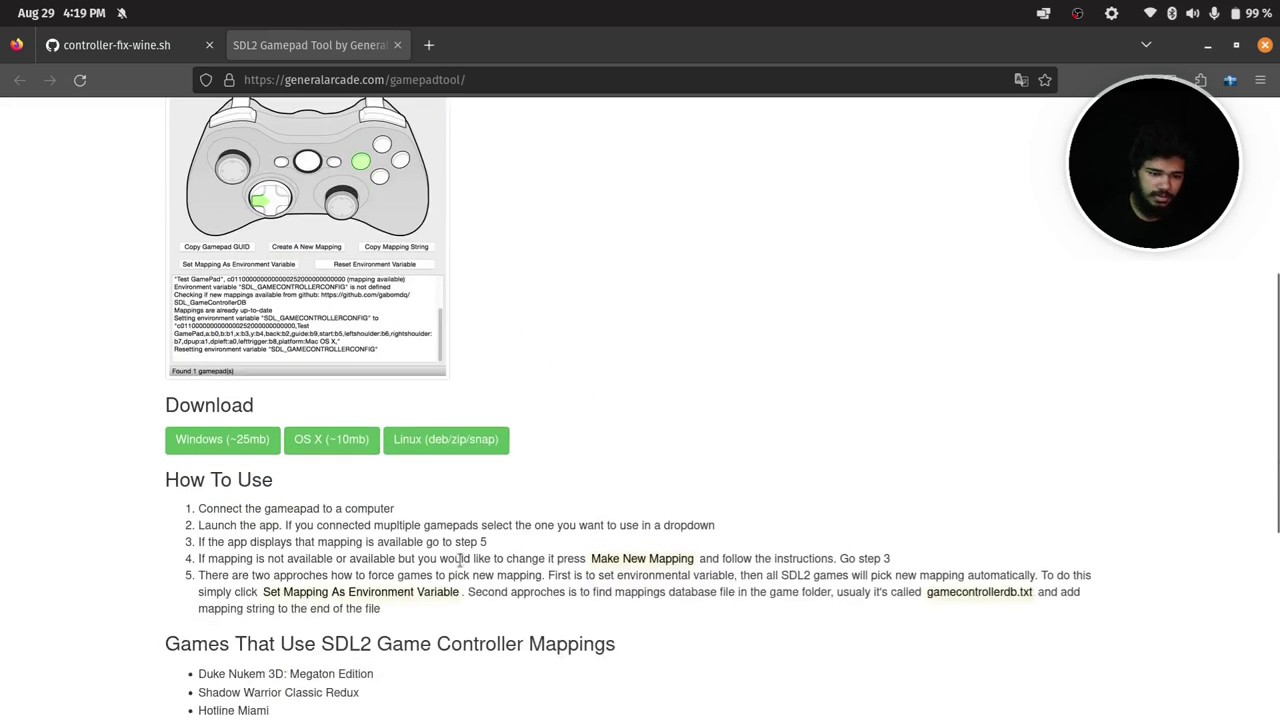
Step: Open the Linux download listing for SDL2 Gamepad Tool and choose the gamepadtool_1.2_i386.deb package
left_click(465, 449)
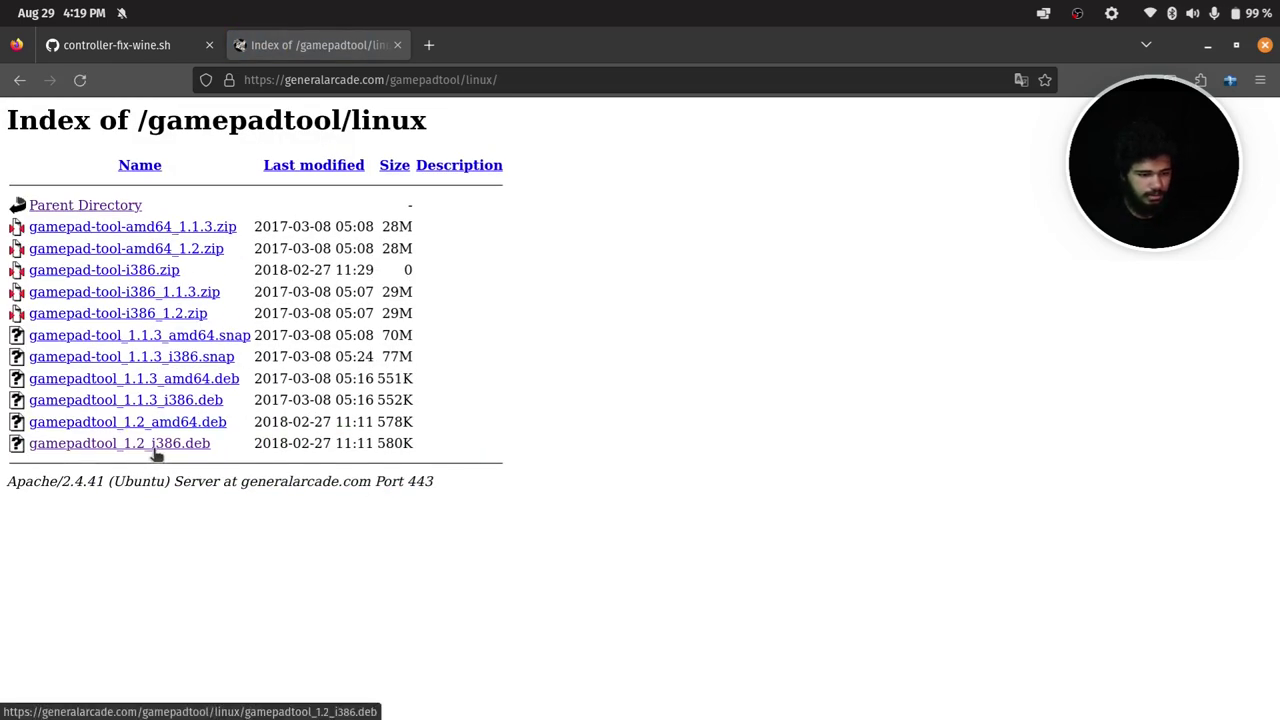
left_click(202, 450)
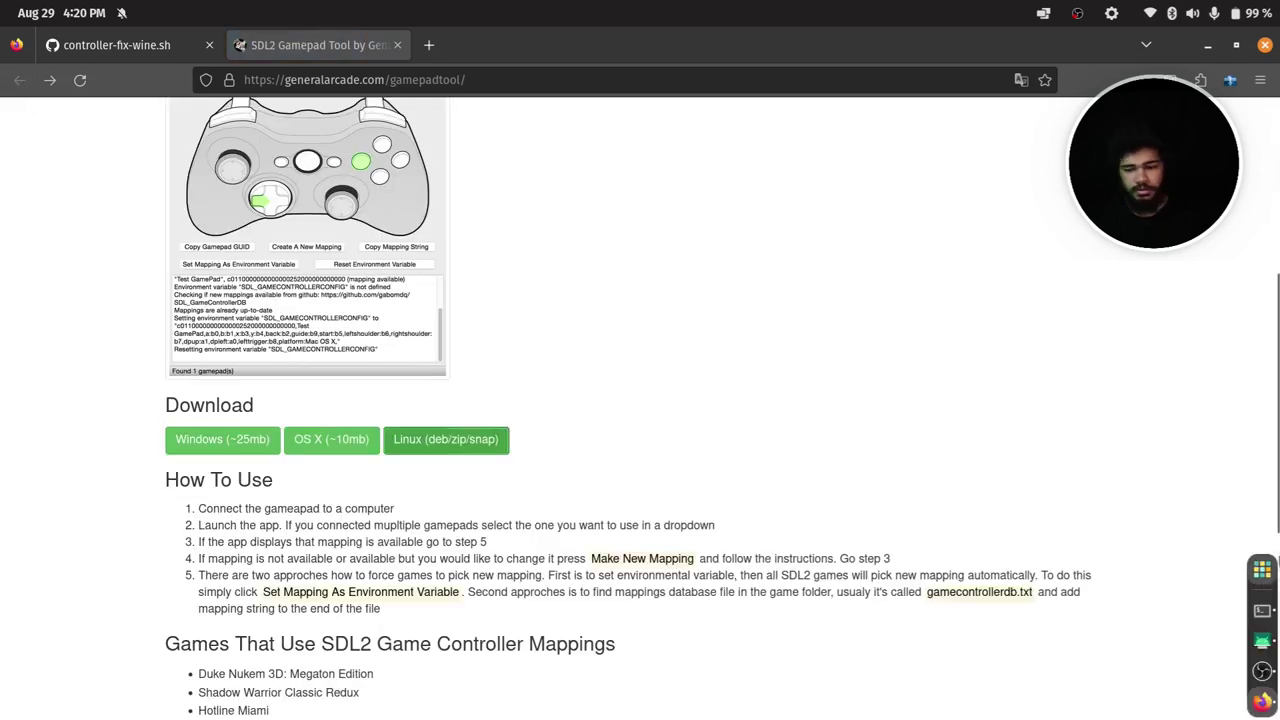
left_click(1262, 570)
left_click(558, 349)
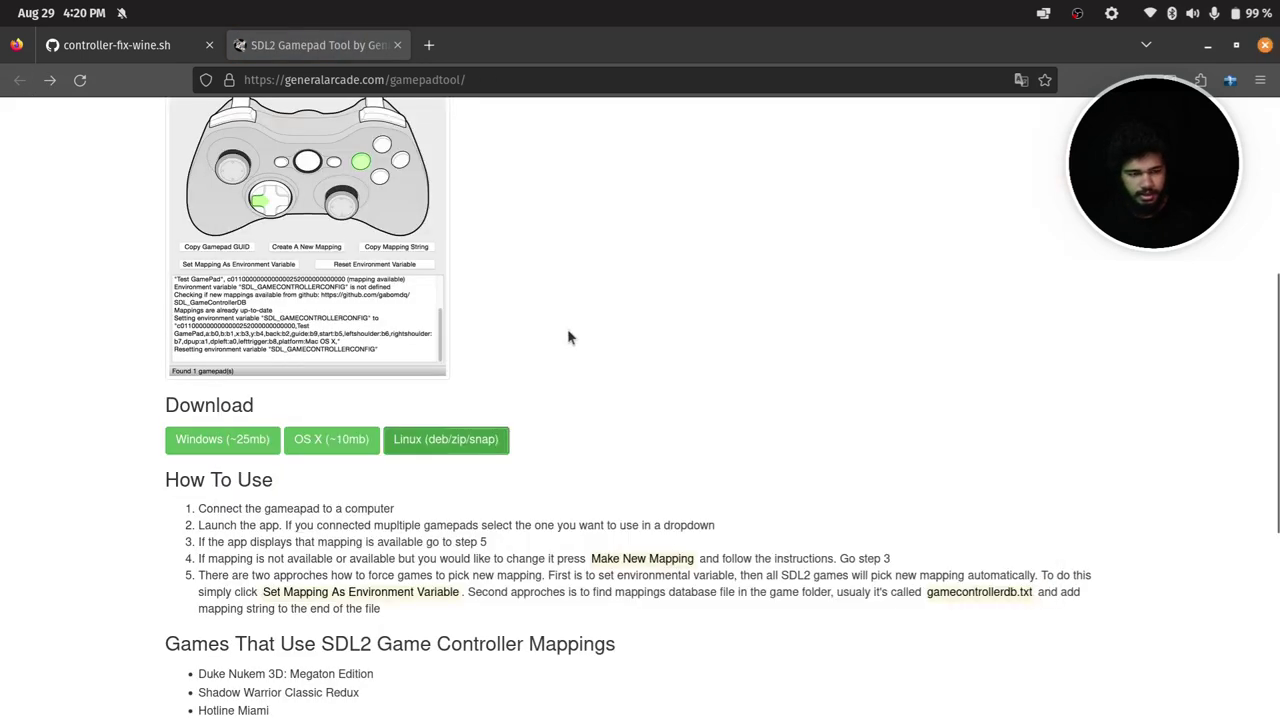
left_click_drag(265, 80, 598, 80)
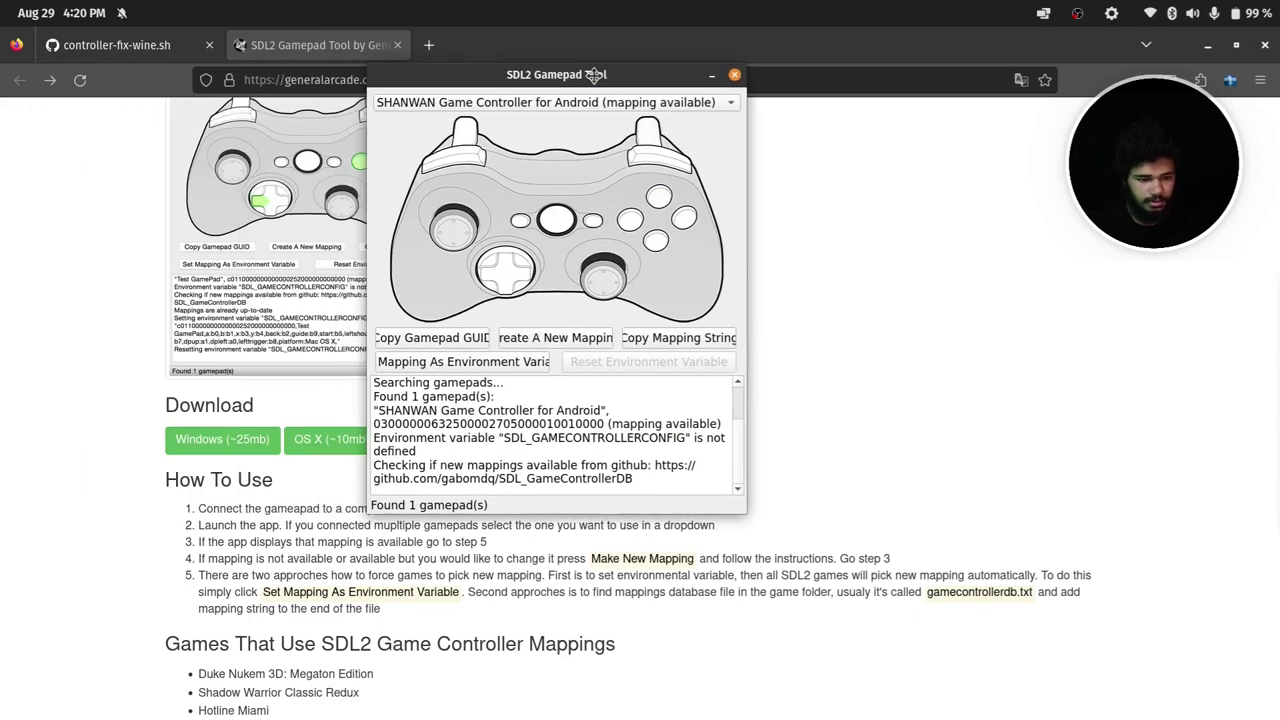
left_click(731, 84)
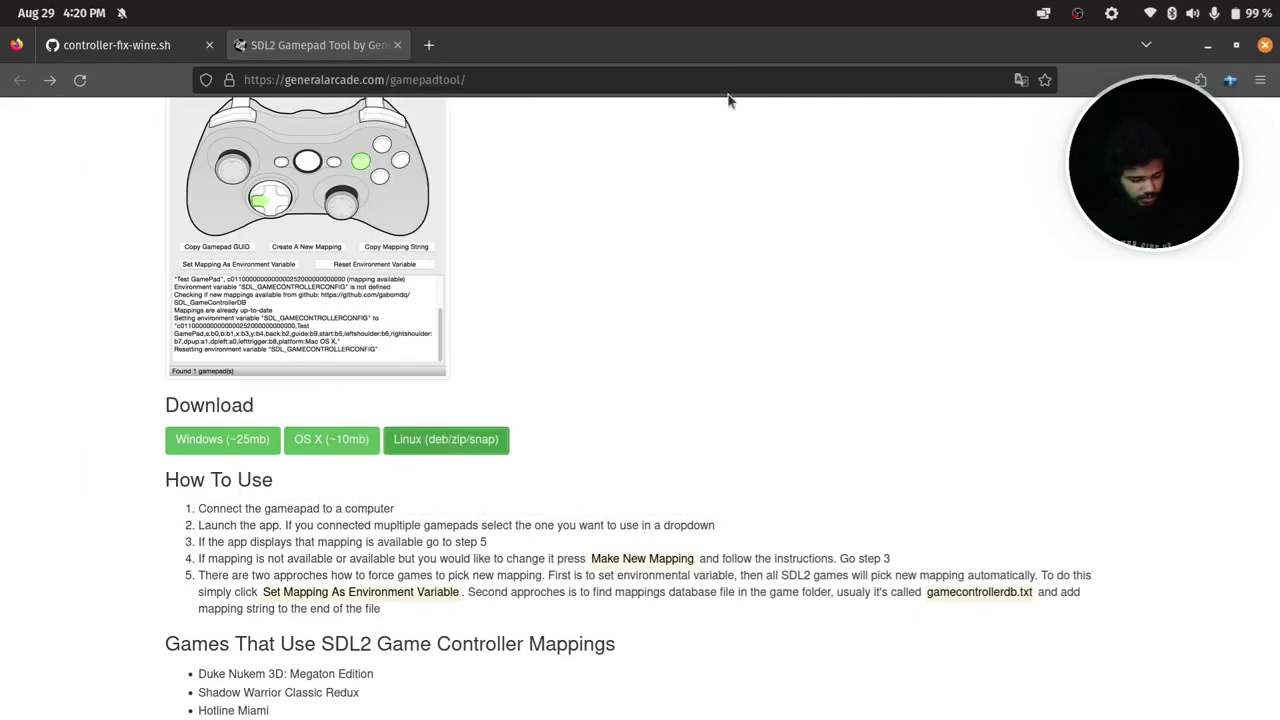
Step: Minimize the browser, launch the Gamepad config tool and move its window to the middle of the desktop
left_click(1206, 46)
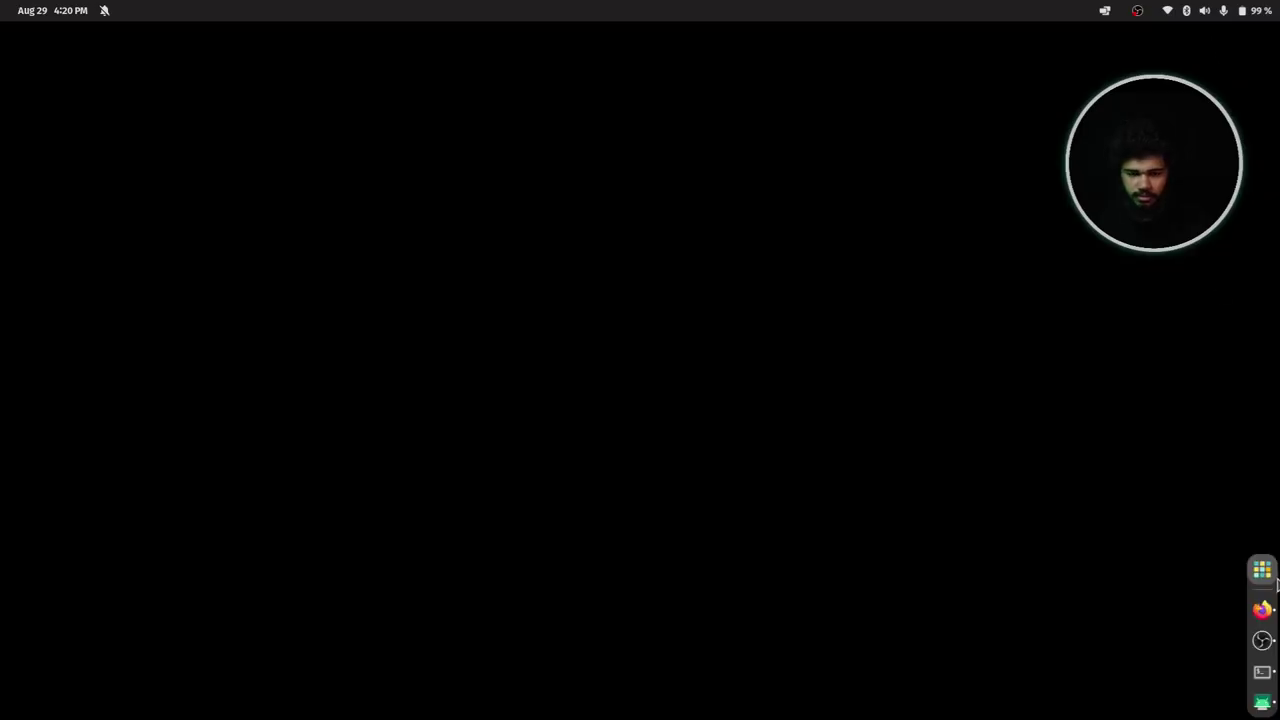
left_click(1276, 584)
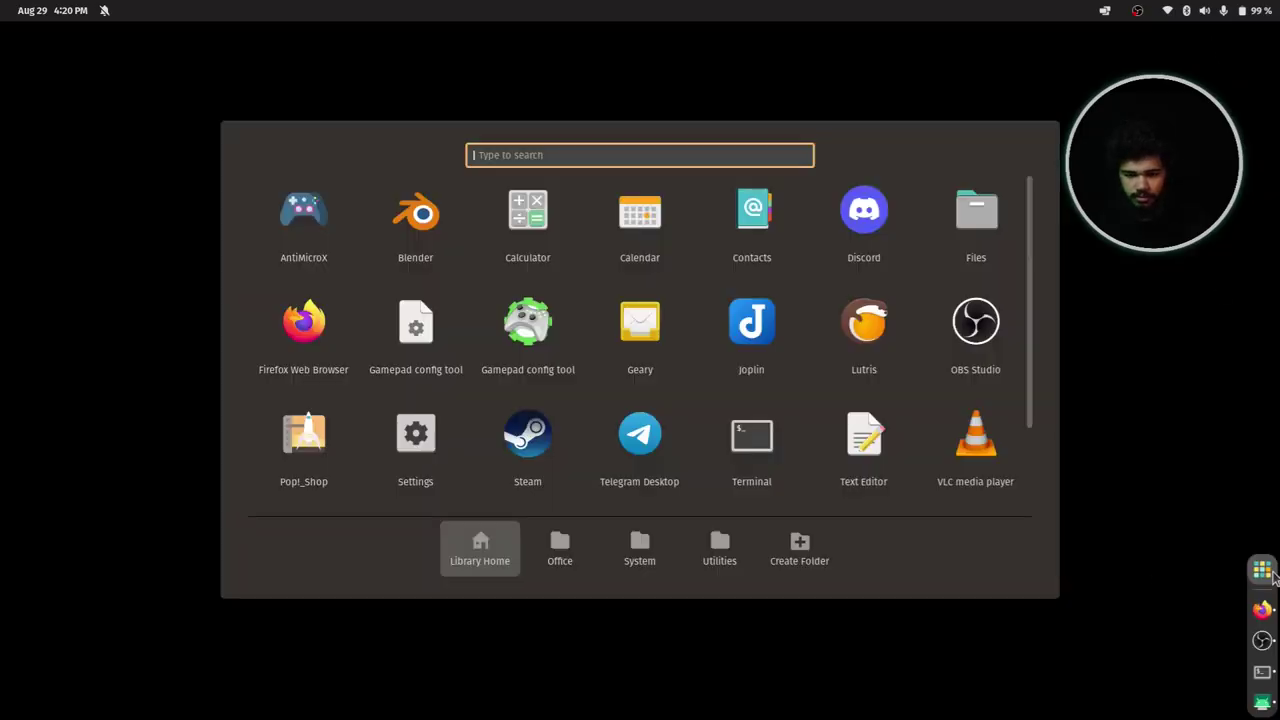
left_click(534, 366)
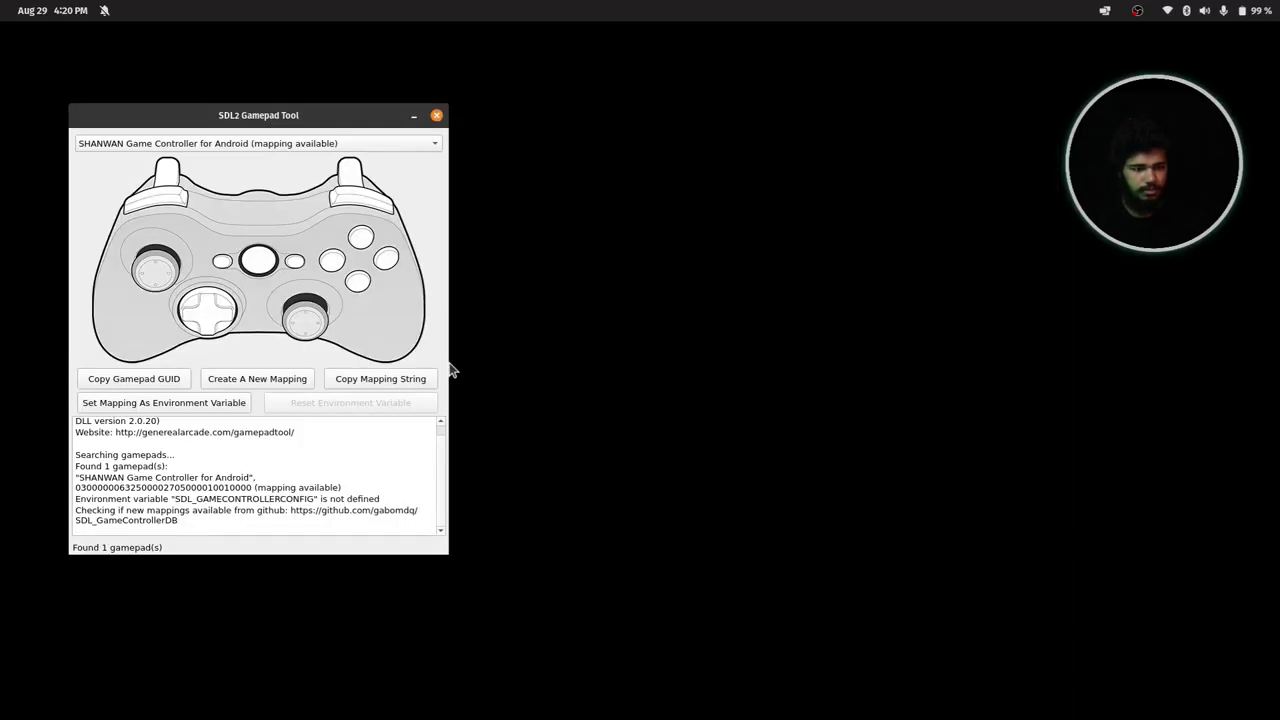
left_click_drag(317, 117, 669, 135)
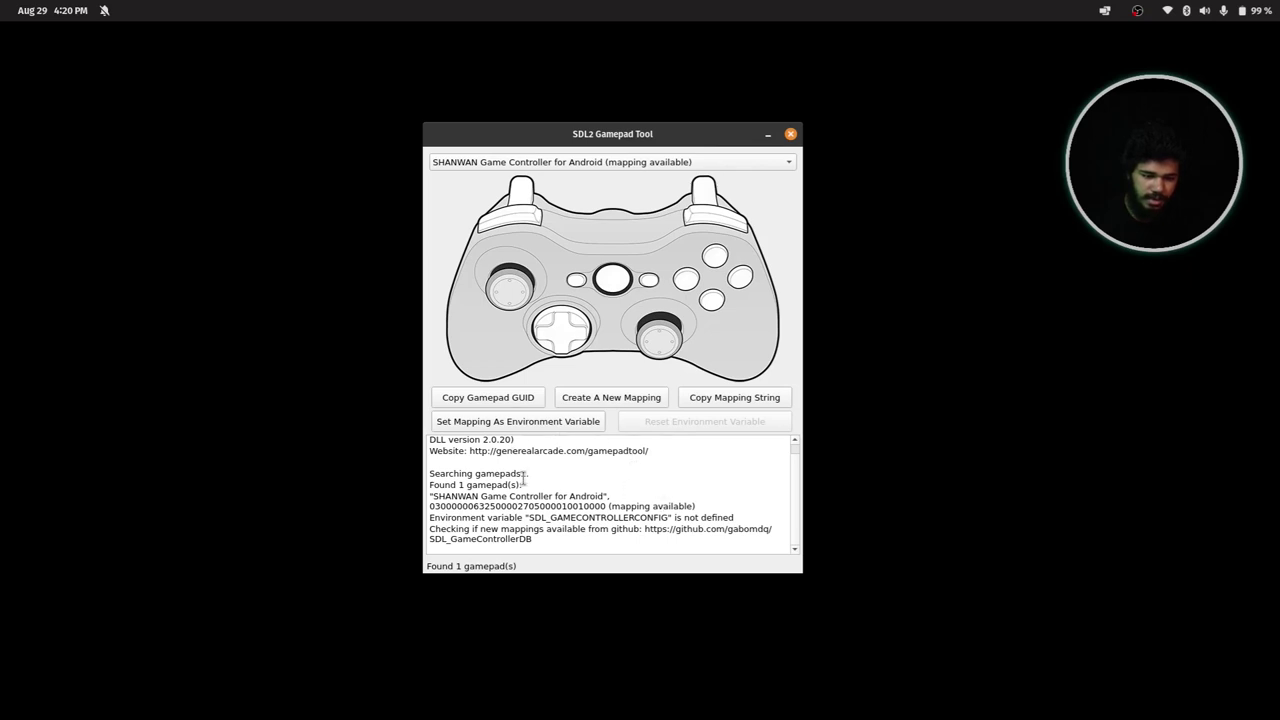
Step: Create a new mapping for the SHANWAN Game Controller for Android, skipping the central guide button and accepting the suggested gamepad name
left_click(612, 400)
left_click(671, 388)
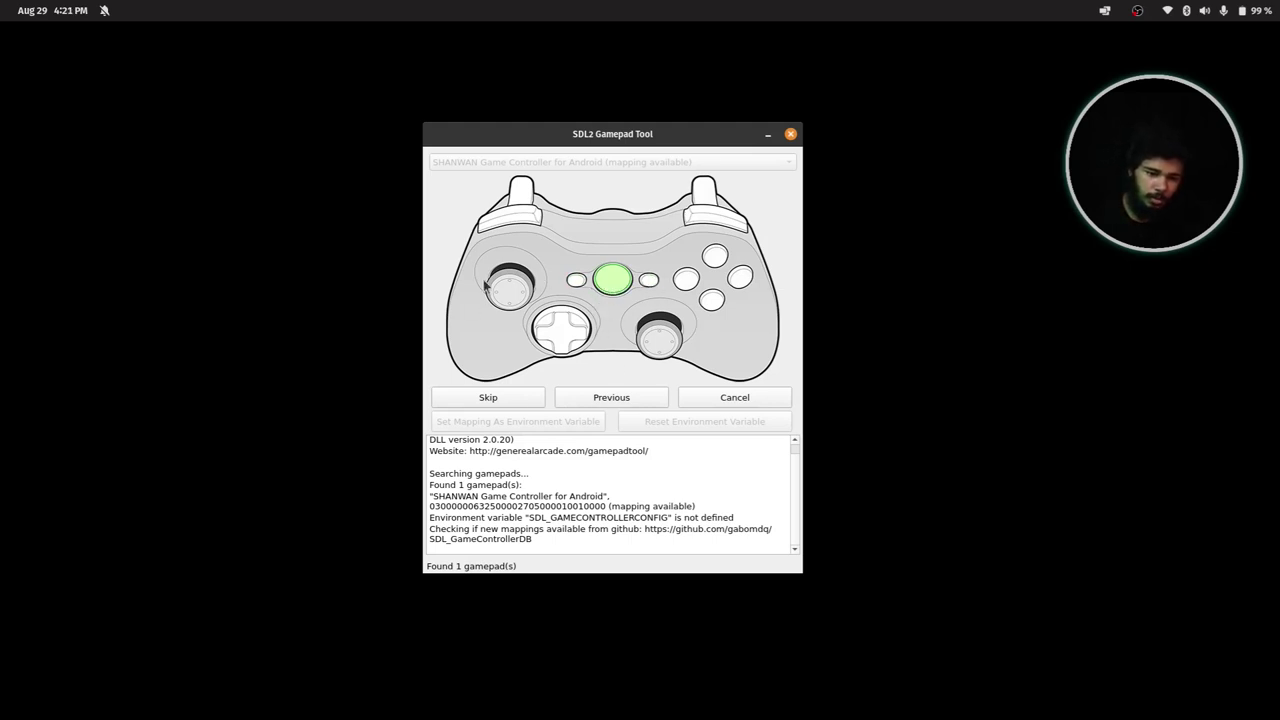
left_click(528, 396)
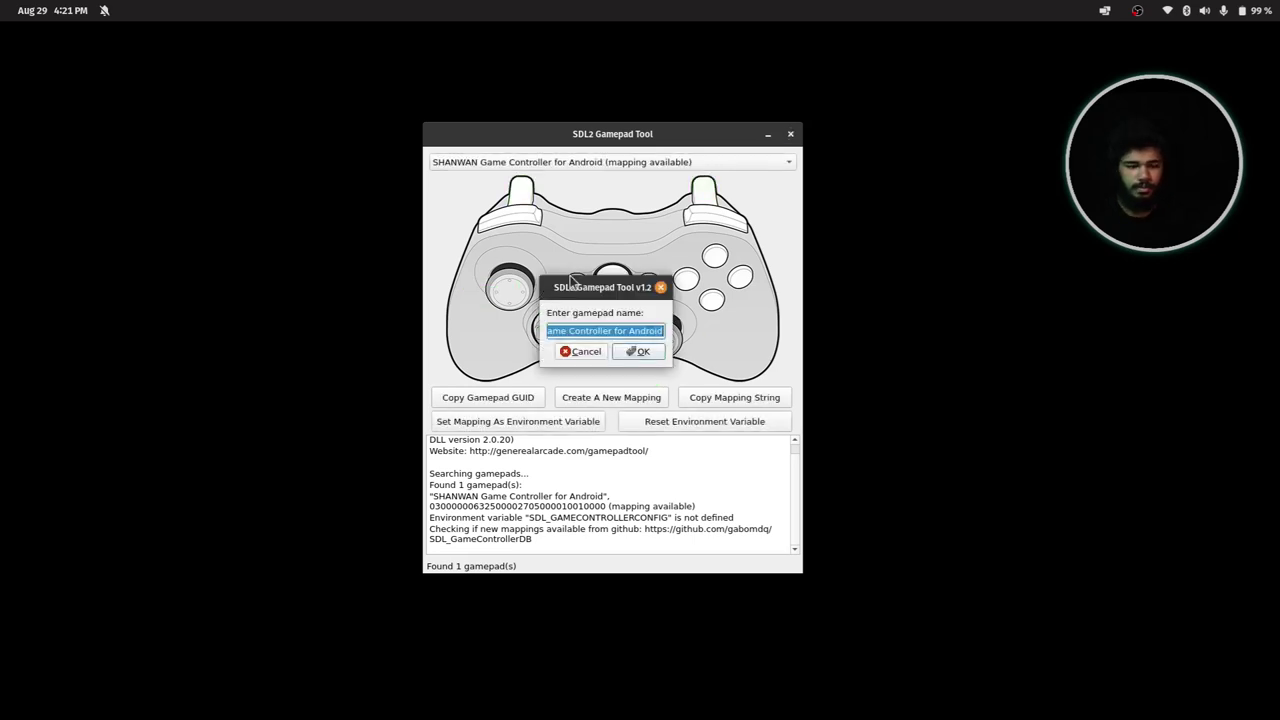
left_click(641, 354)
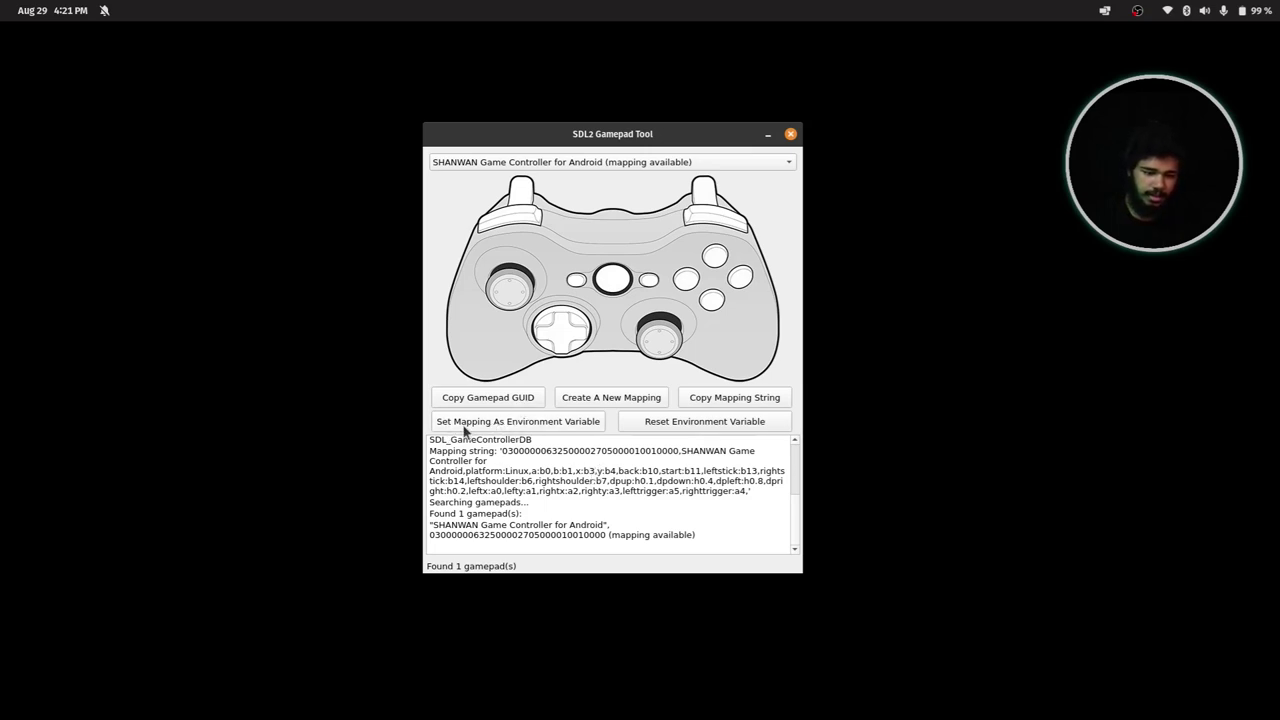
Step: Set the new mapping as the SDL_GAMECONTROLLERCONFIG environment variable and highlight the resulting log entry
left_click(538, 424)
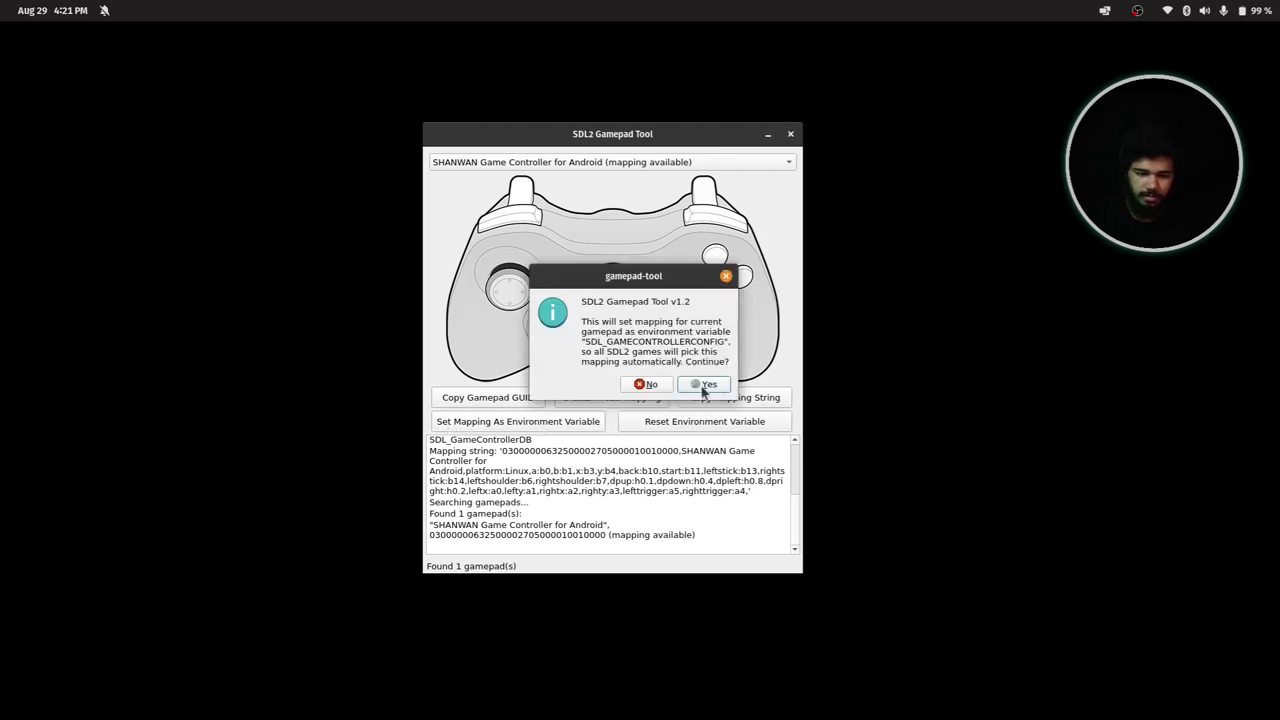
left_click(703, 386)
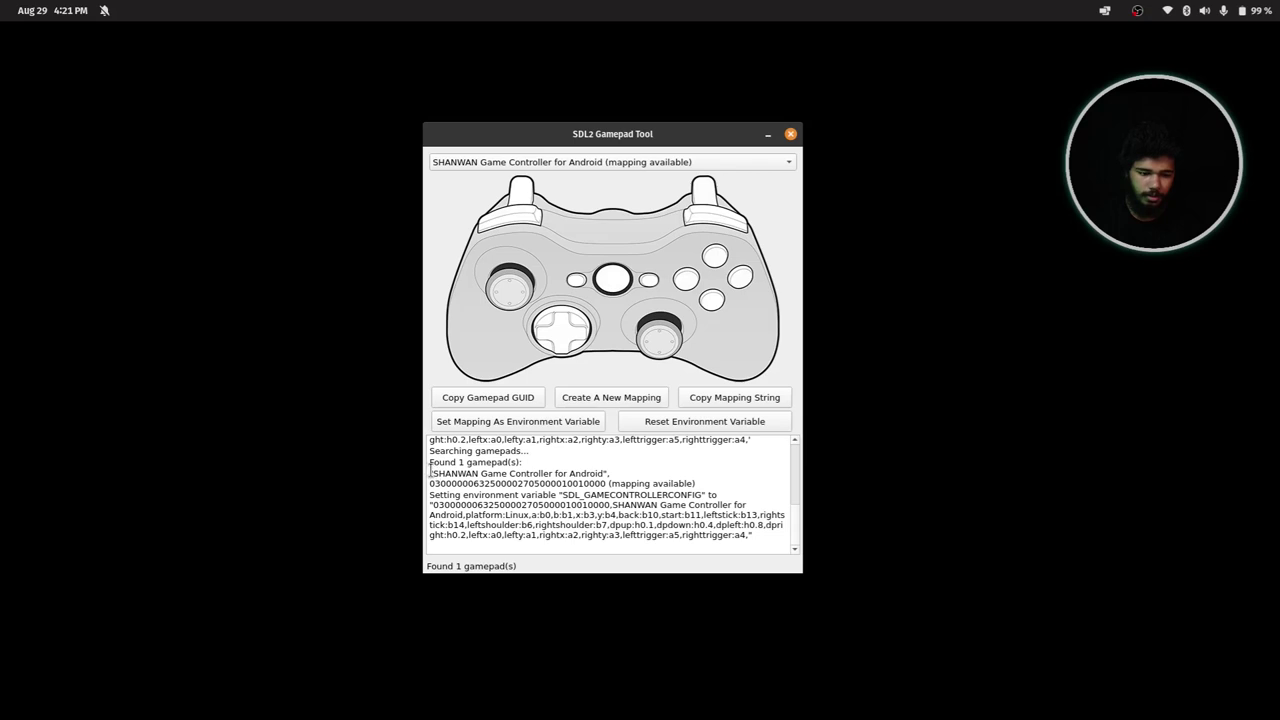
left_click_drag(432, 473, 756, 536)
left_click(756, 535)
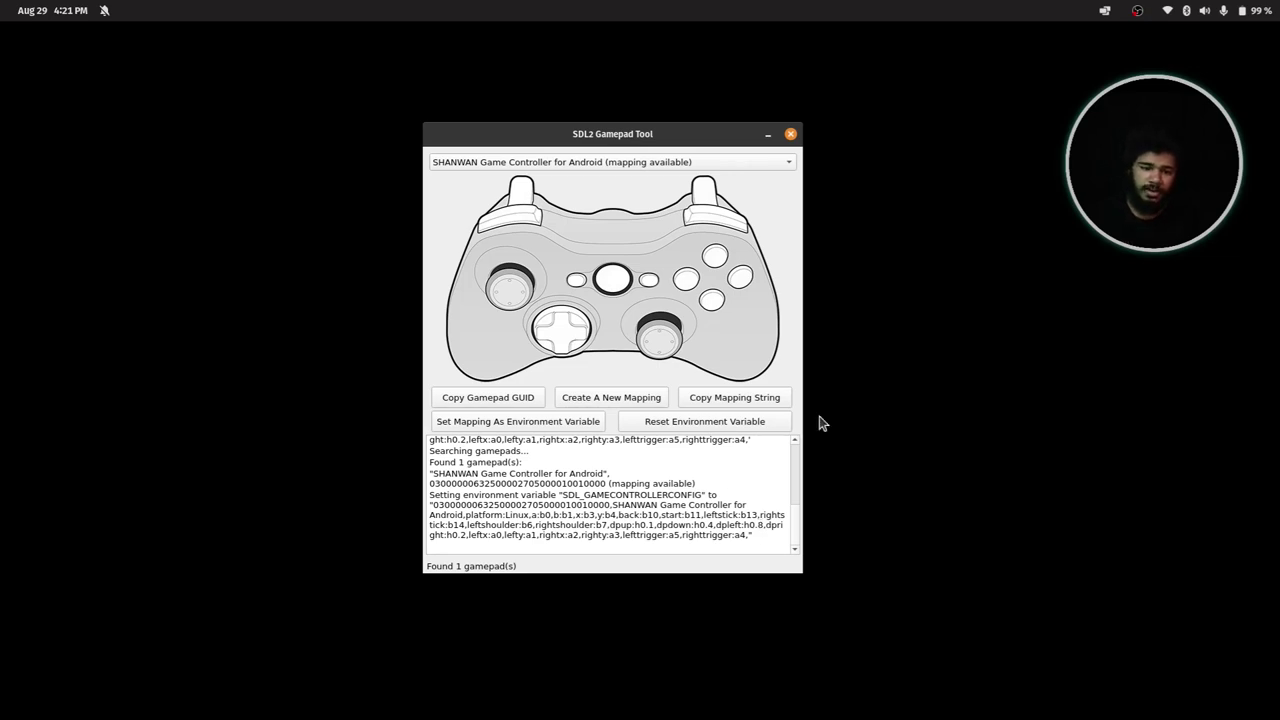
Step: Copy the controller's mapping string and minimize SDL2 Gamepad Tool
left_click(745, 400)
left_click(689, 384)
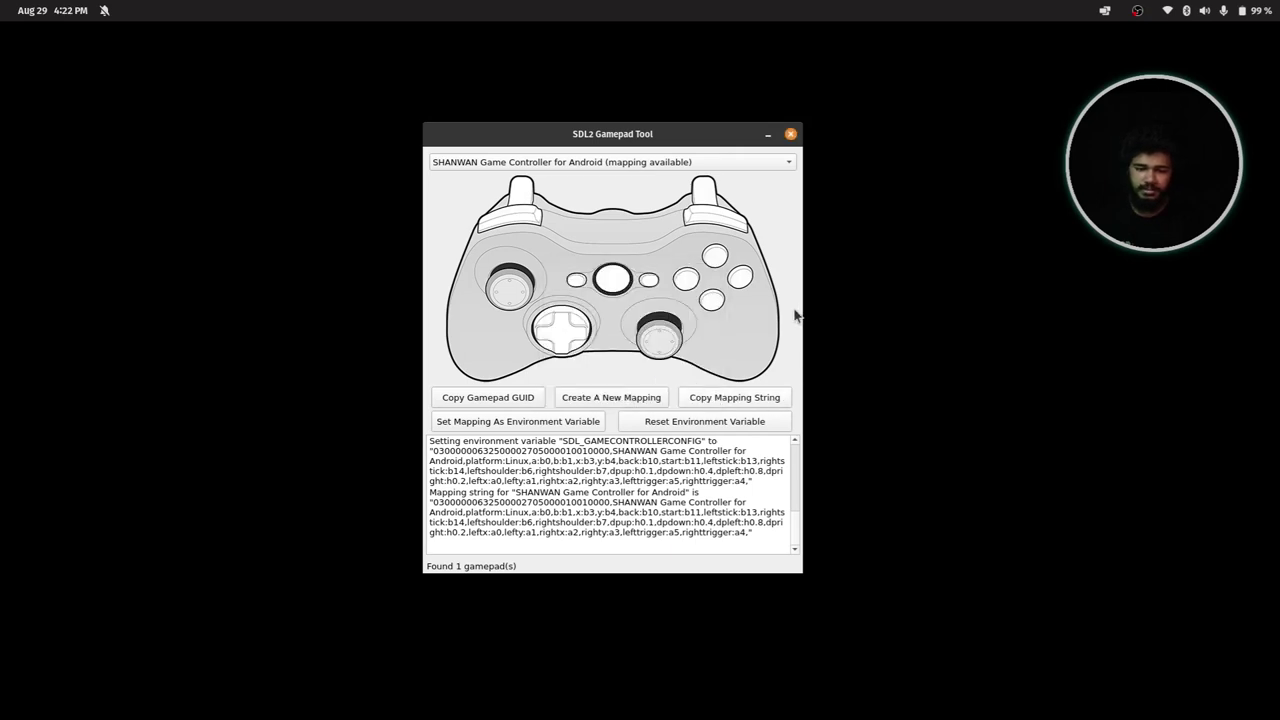
left_click(767, 136)
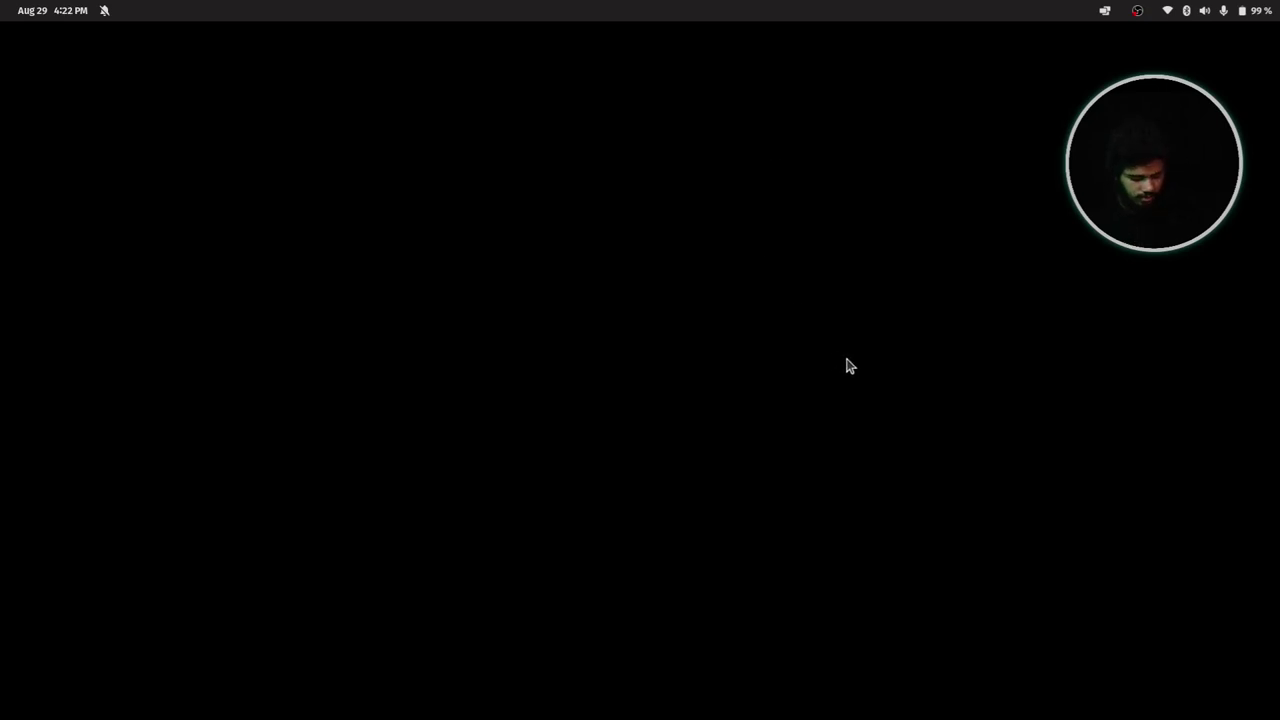
Step: Switch to Text Editor and paste the copied mapping string into a blank document
key("super")
type("te")
key("Return")
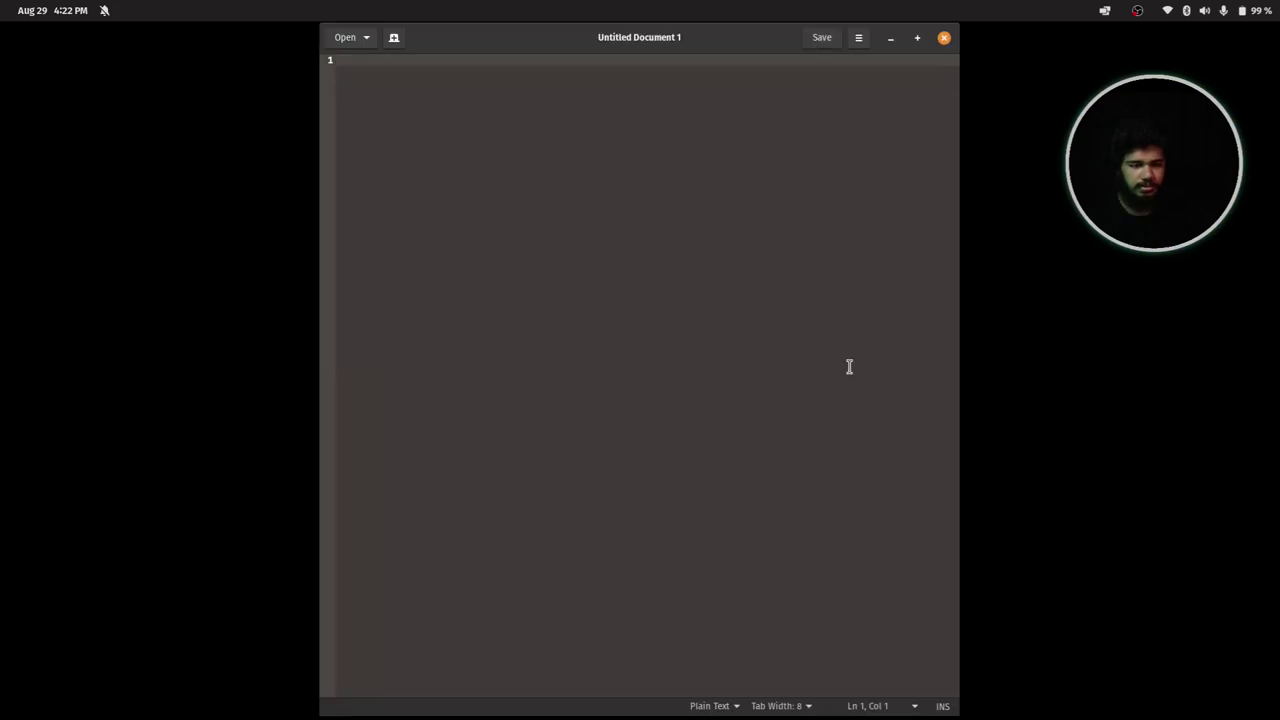
right_click(472, 50)
left_click(458, 143)
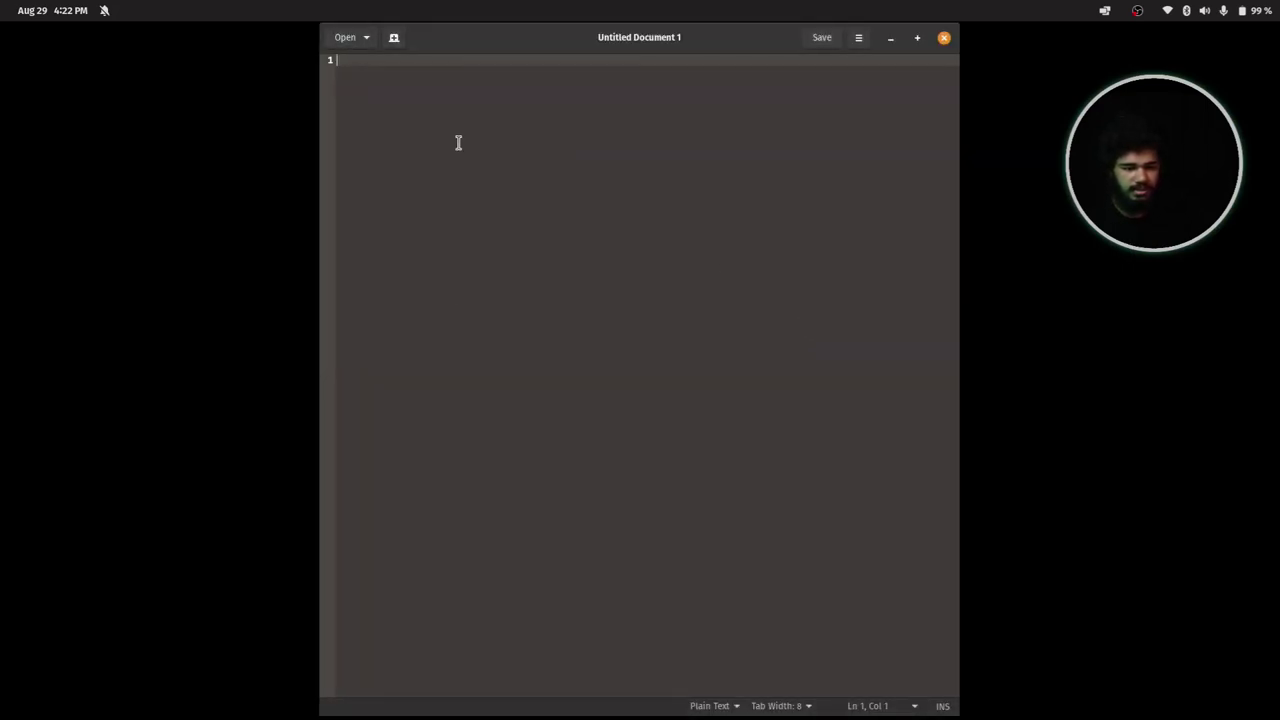
right_click(458, 143)
left_click(518, 222)
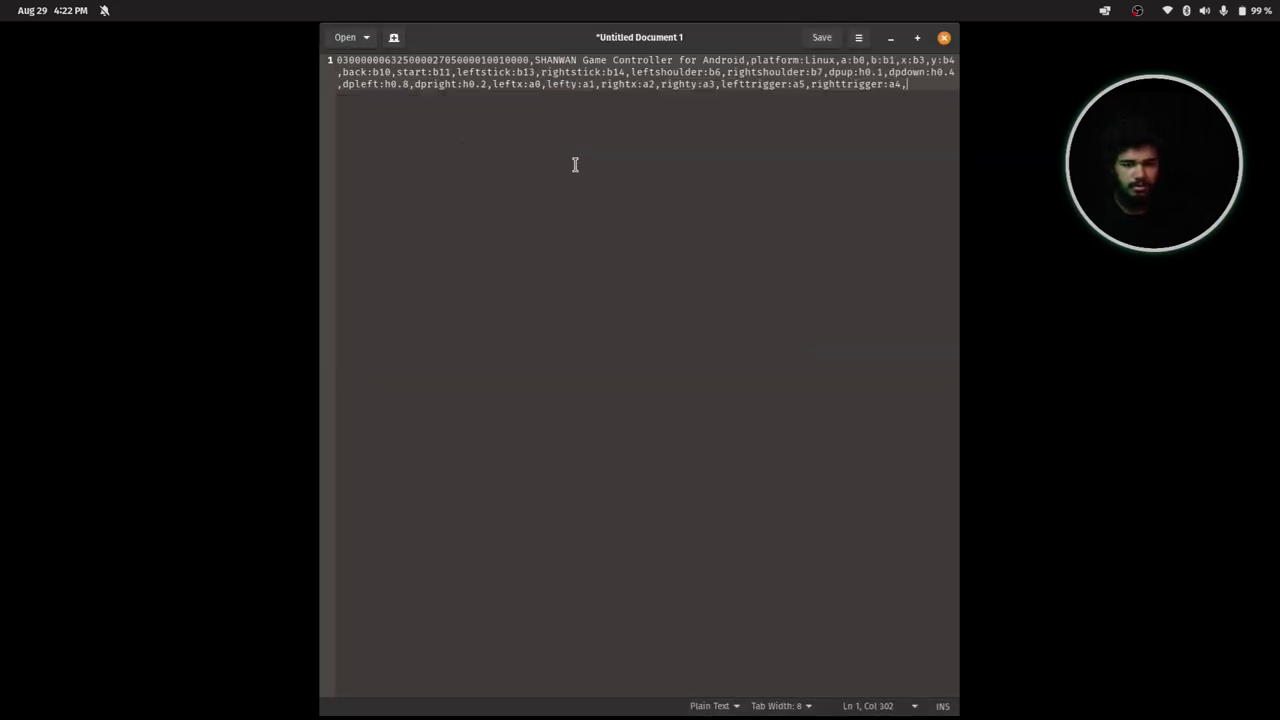
Step: Remove the trailing comma after "righttrigger:a4" in the mapping string and move the editor window aside
left_click_drag(334, 60, 620, 95)
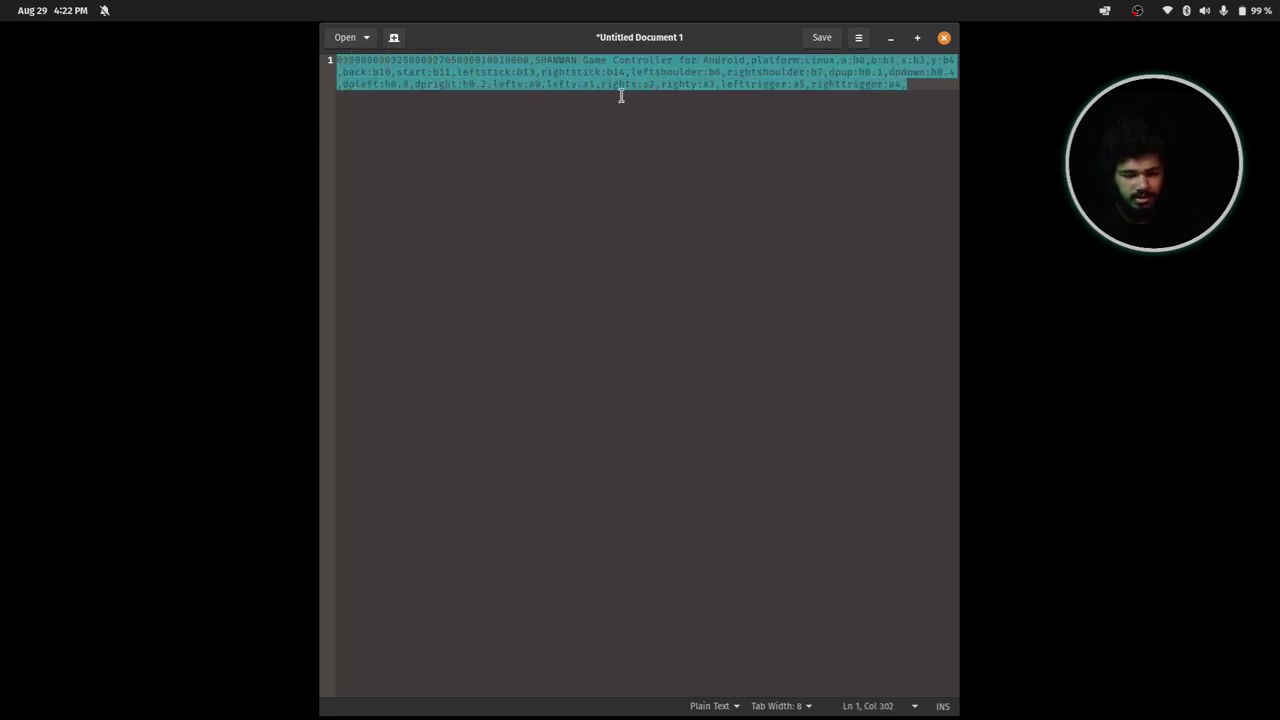
left_click(929, 86)
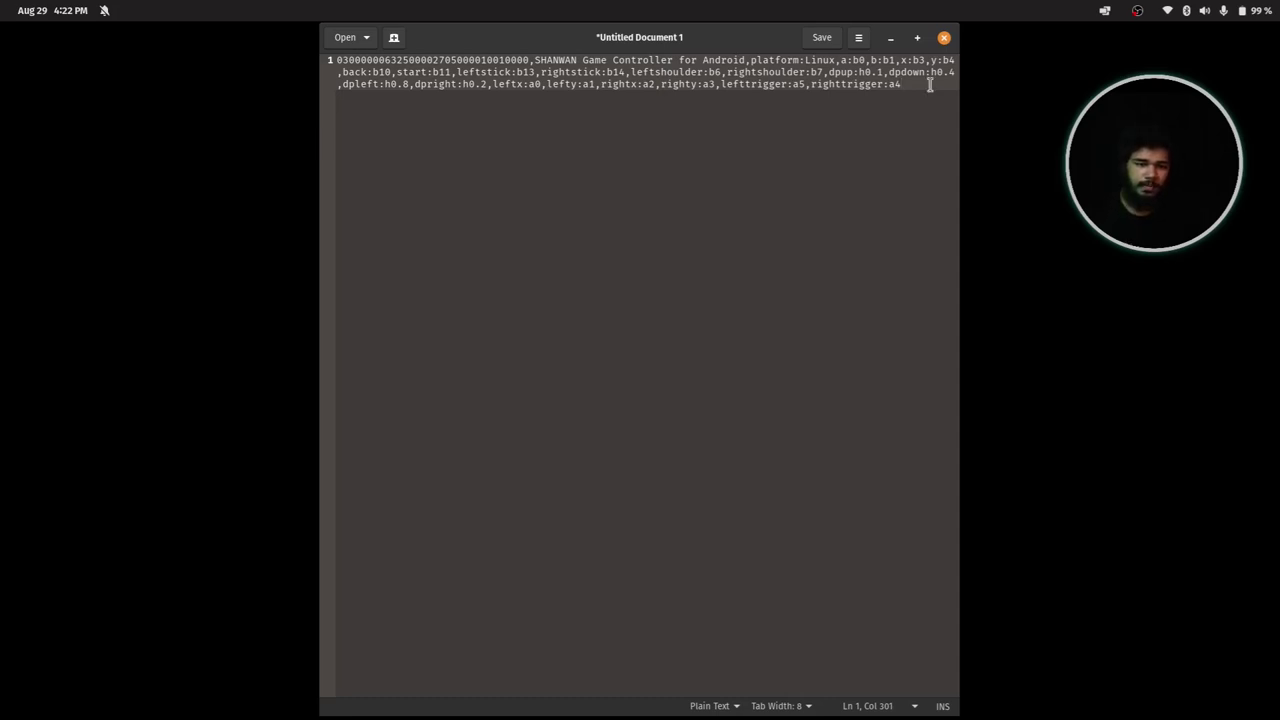
left_click_drag(726, 43, 1015, 92)
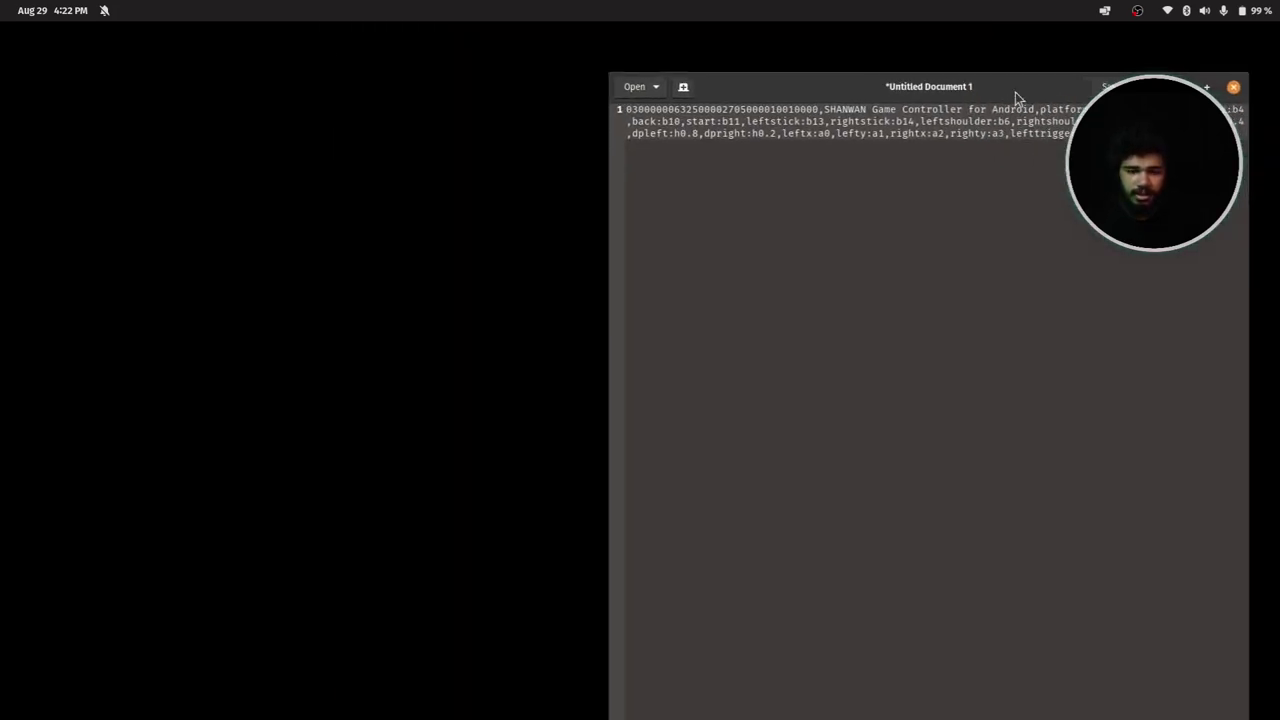
left_click(634, 80)
left_click(870, 92)
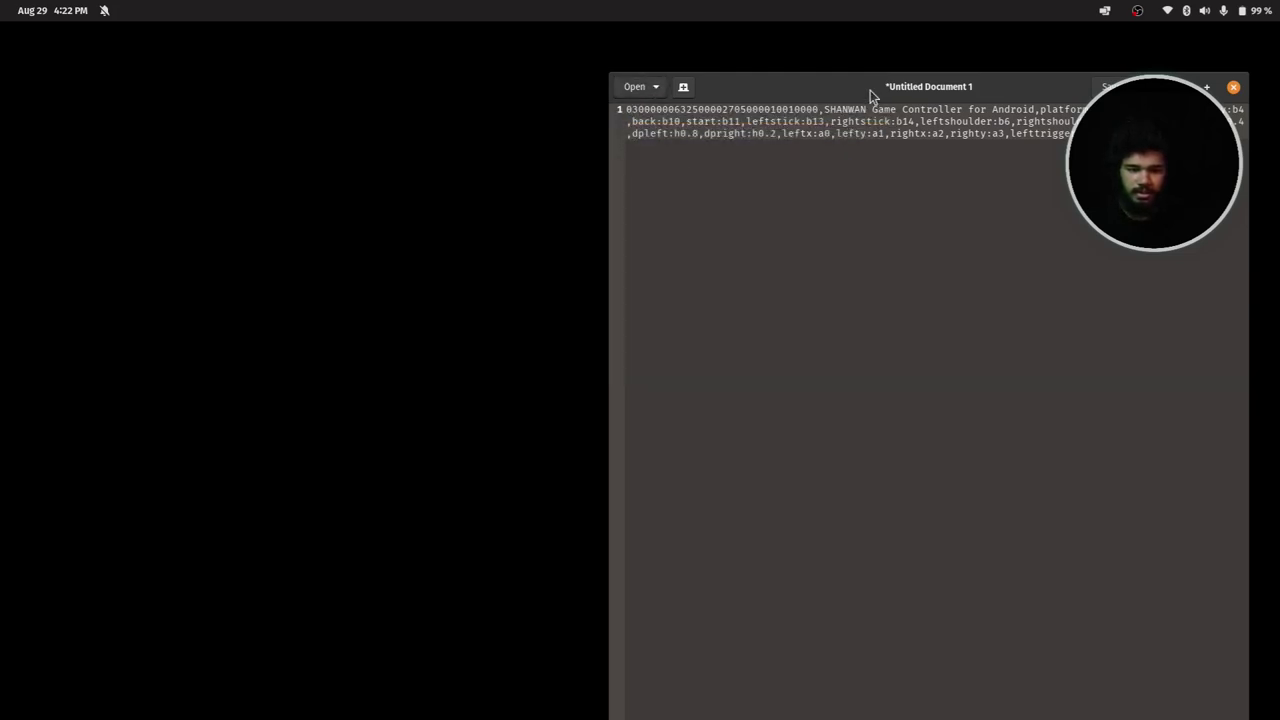
Step: Open the recent gamepad.sh script and add two blank lines after its wine launch line
mouse_move(1277, 497)
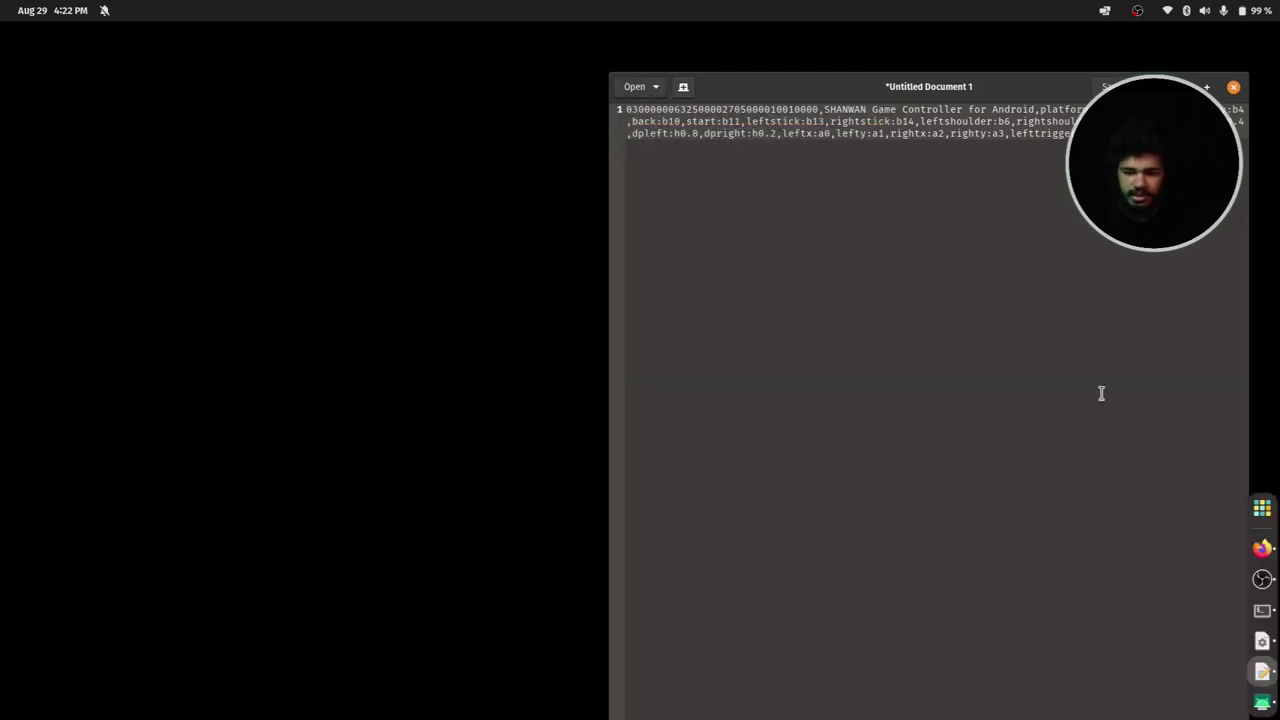
left_click(646, 88)
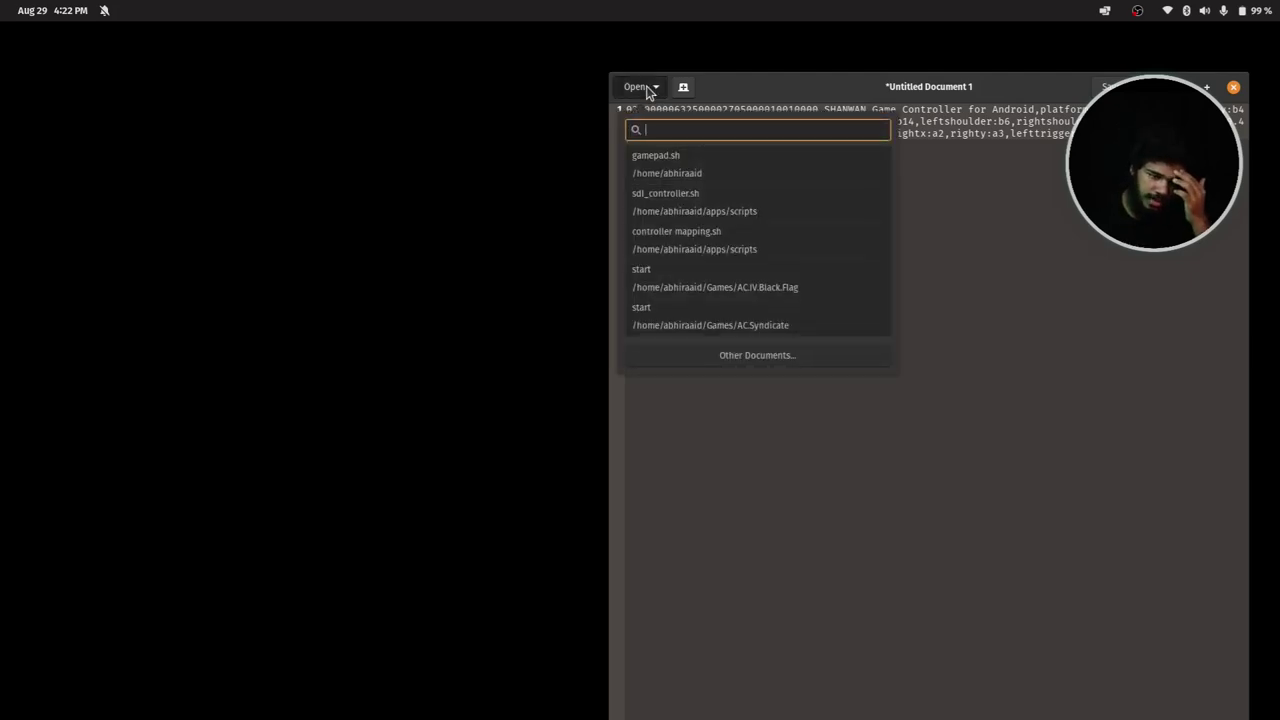
left_click(711, 171)
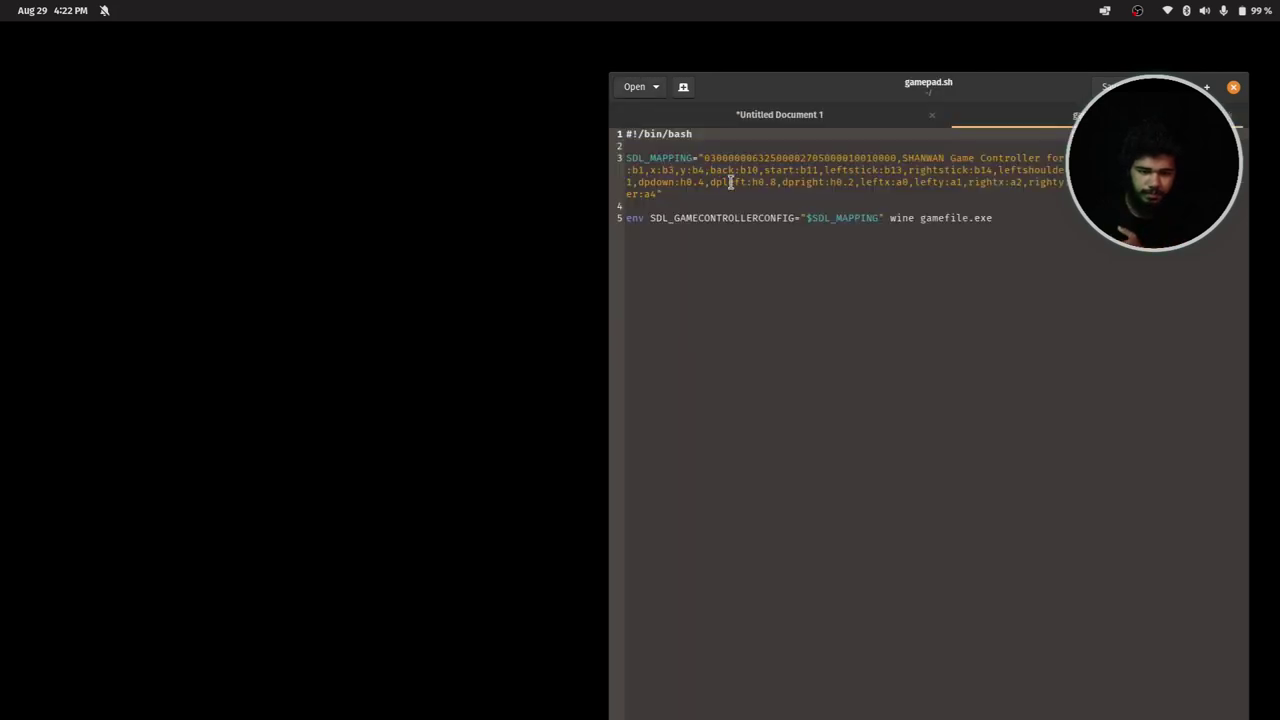
left_click_drag(814, 94, 441, 58)
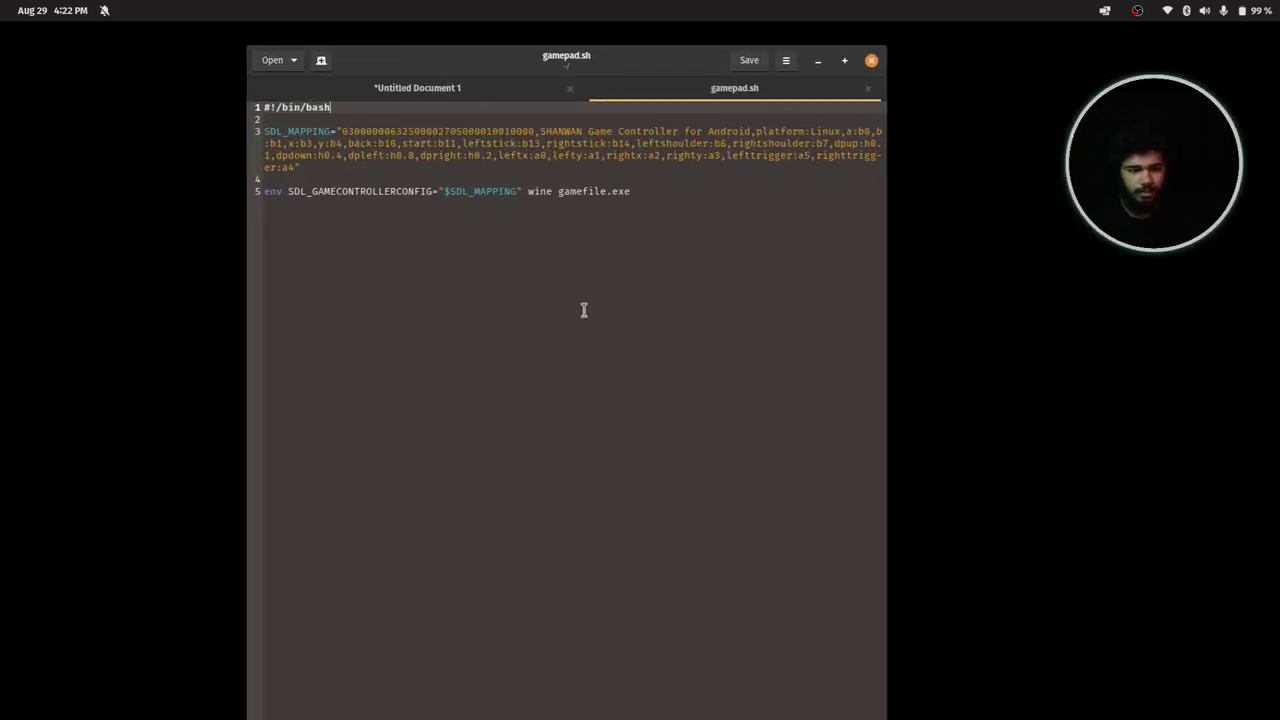
left_click(640, 214)
key("Return")
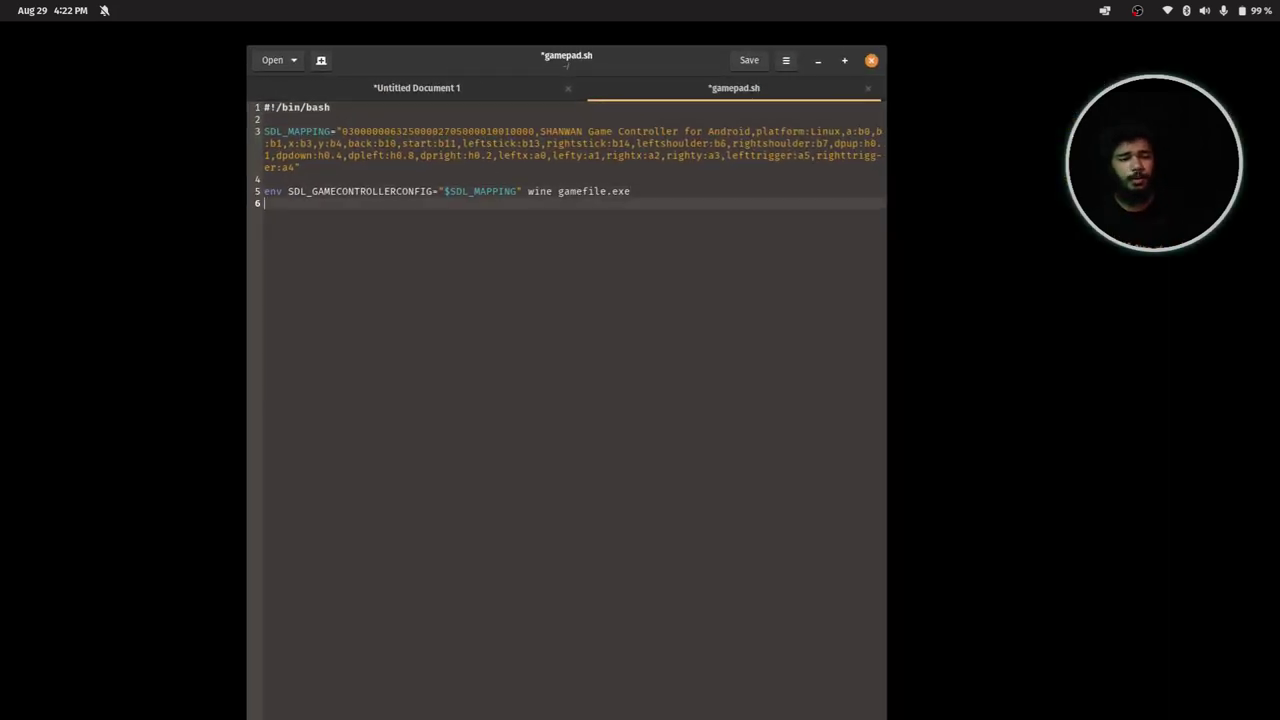
key("Return")
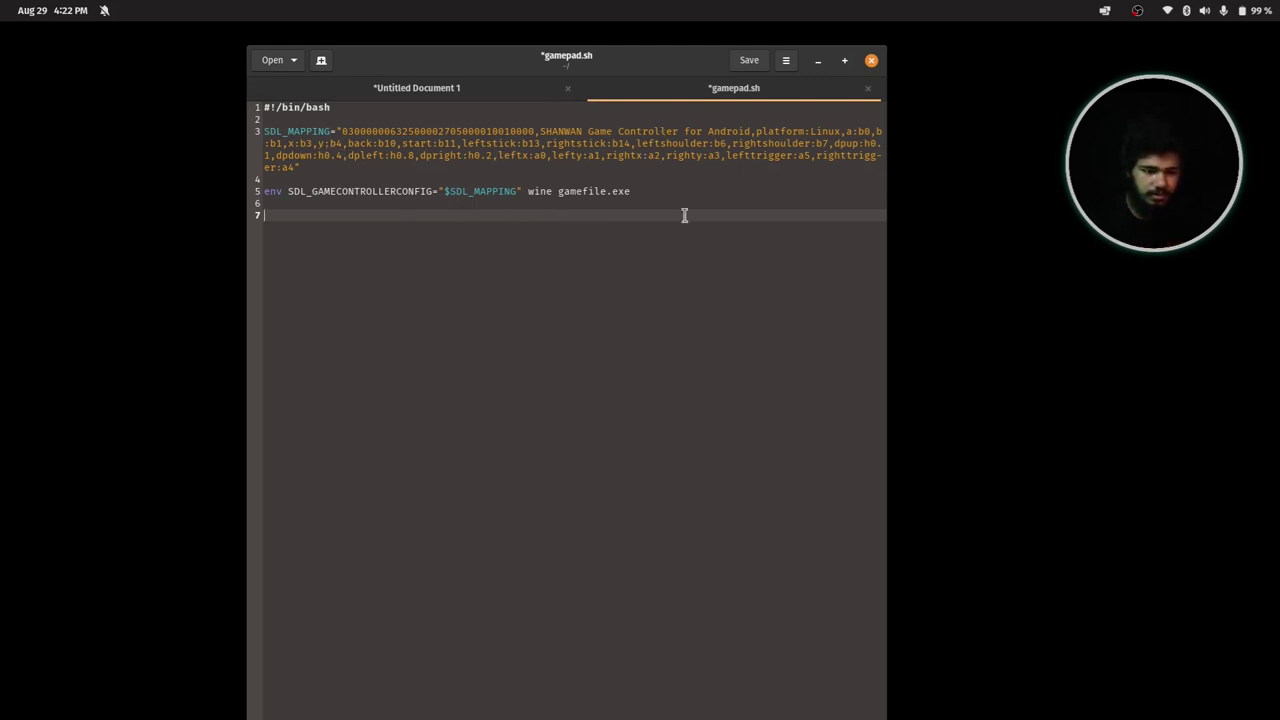
Step: Detach gamepad.sh into its own window and place it side by side with the untitled mapping document
left_click_drag(710, 90, 1278, 195)
left_click(440, 62)
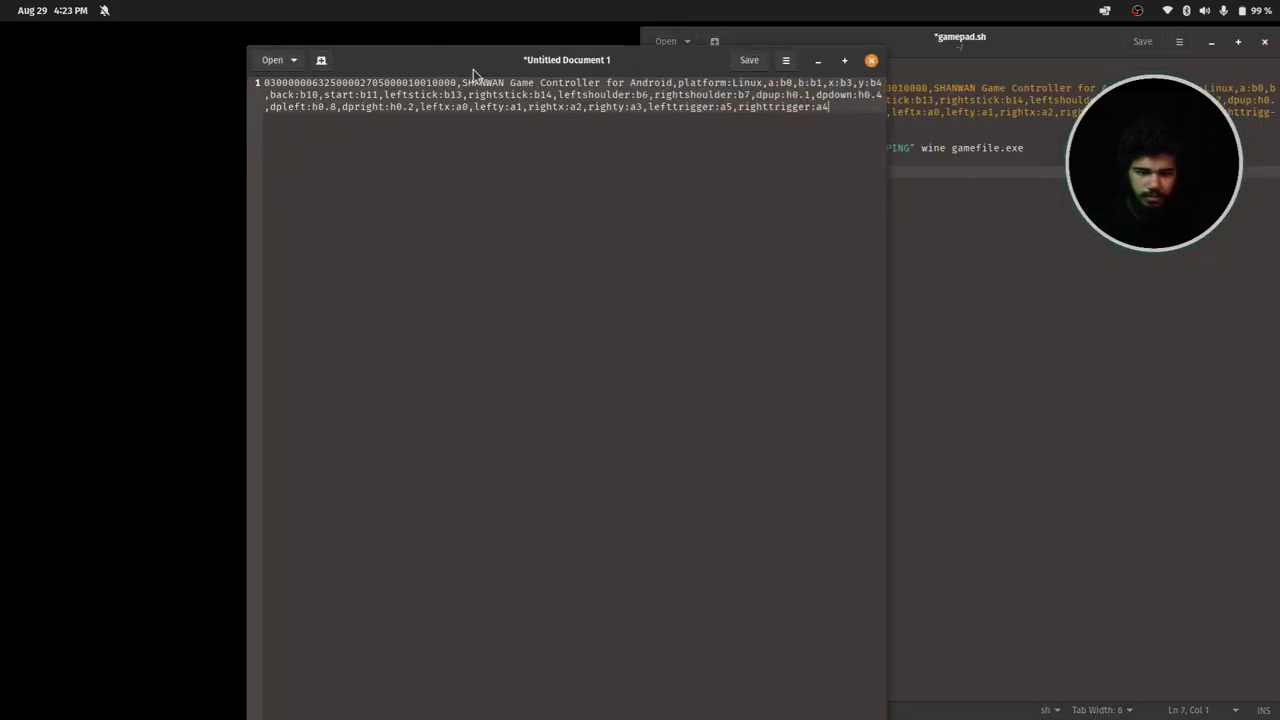
left_click_drag(473, 70, 101, 91)
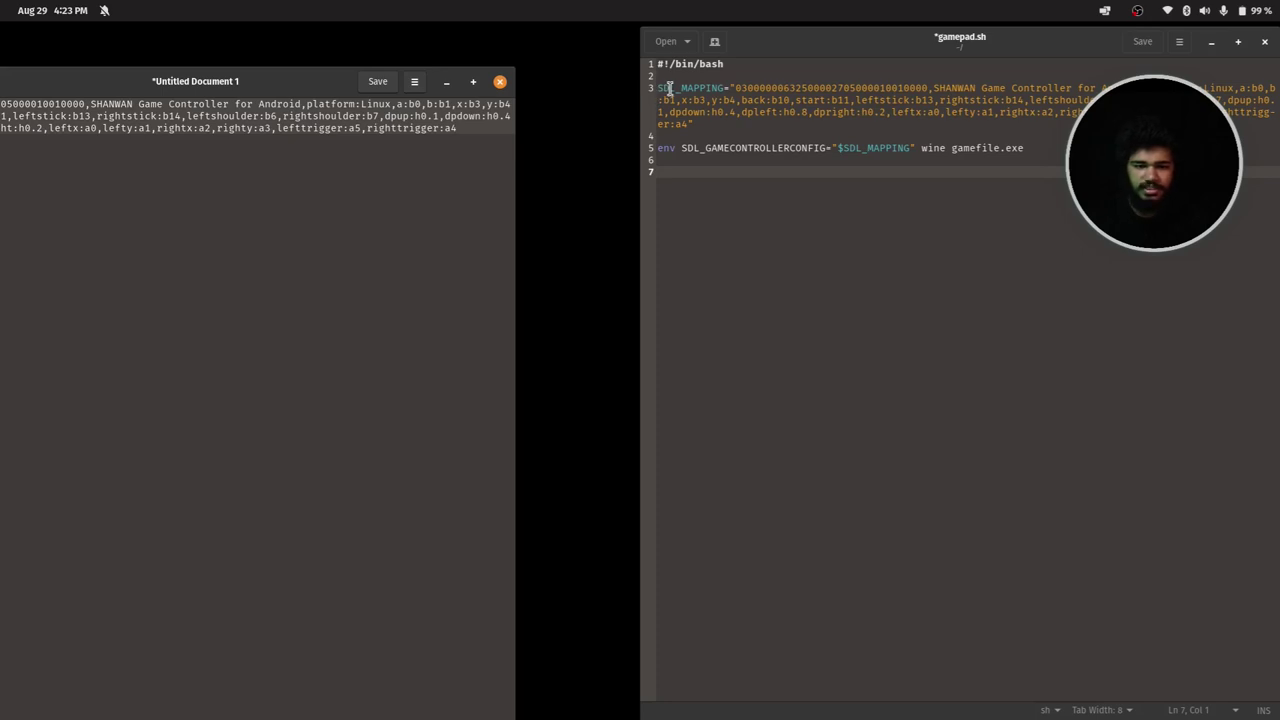
Step: Point out the SDL_MAPPING line in gamepad.sh and insert three more blank lines below the wine launch line
triple_click(735, 88)
left_click(813, 100)
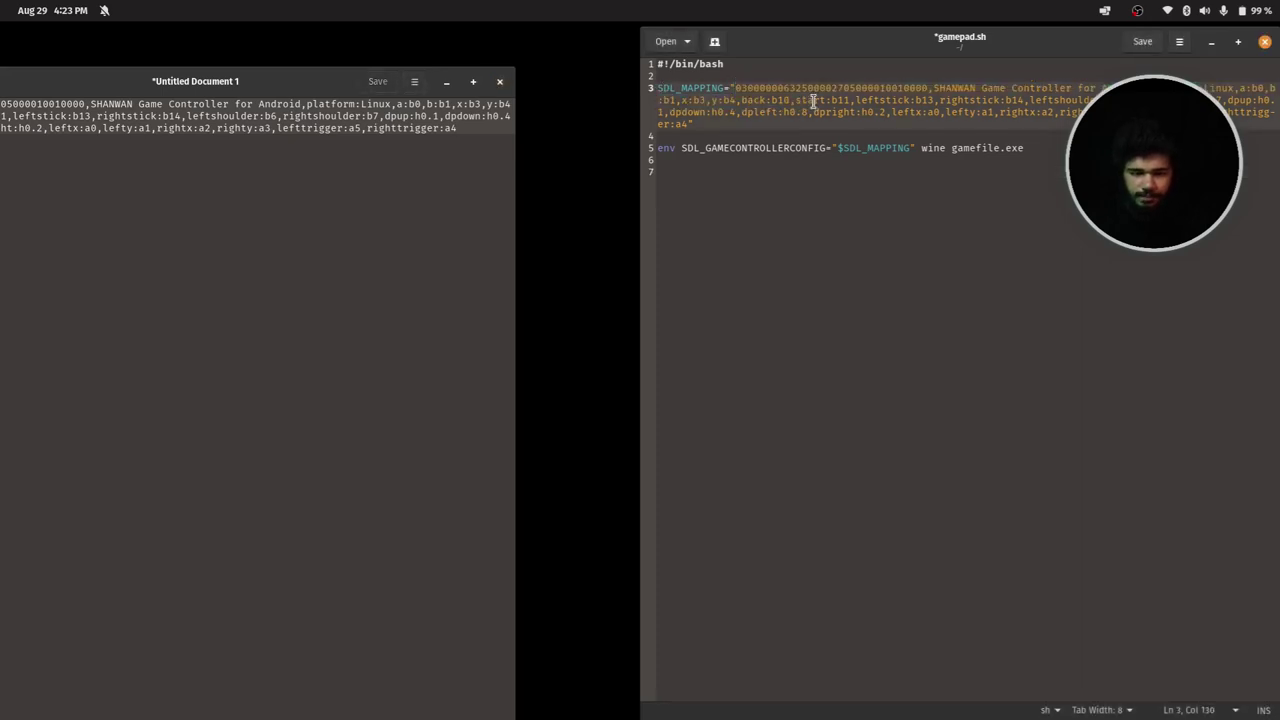
left_click(1095, 148)
key("Return")
key("Return")
key("Return")
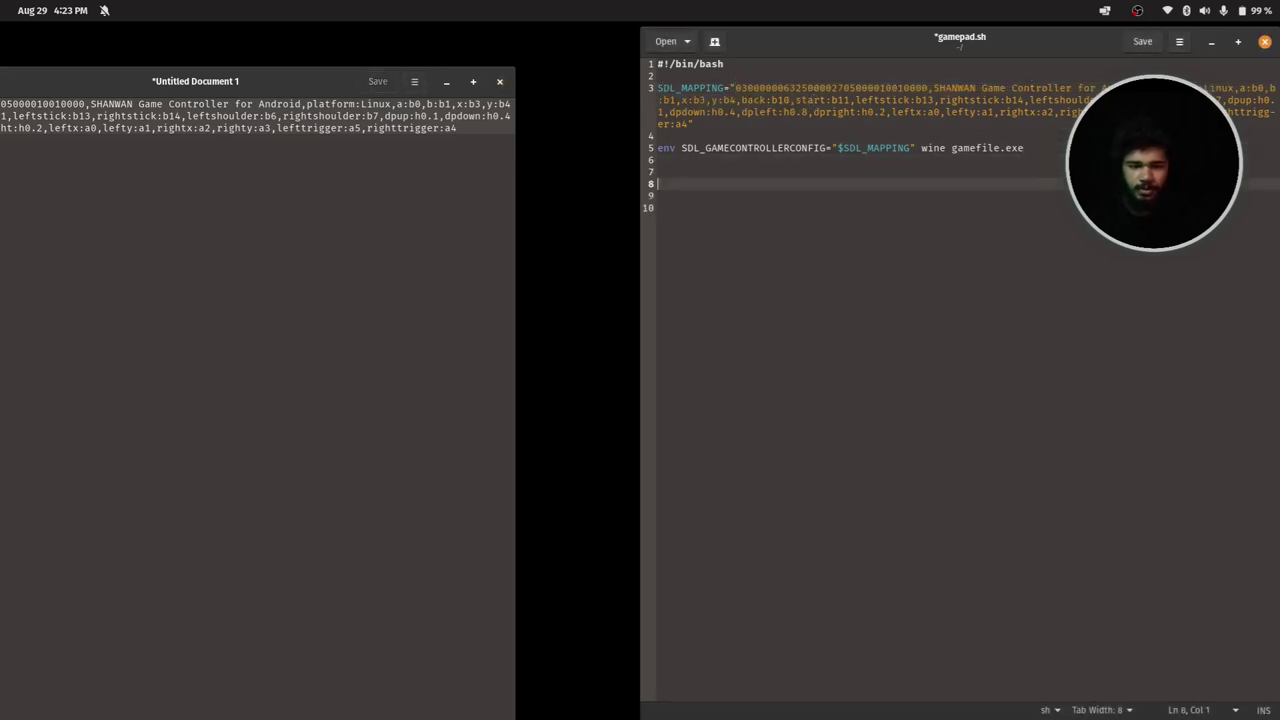
Step: Create a new blank document, group it with the mapping document's window, and tile that window beside gamepad.sh
left_click(686, 41)
left_click(714, 41)
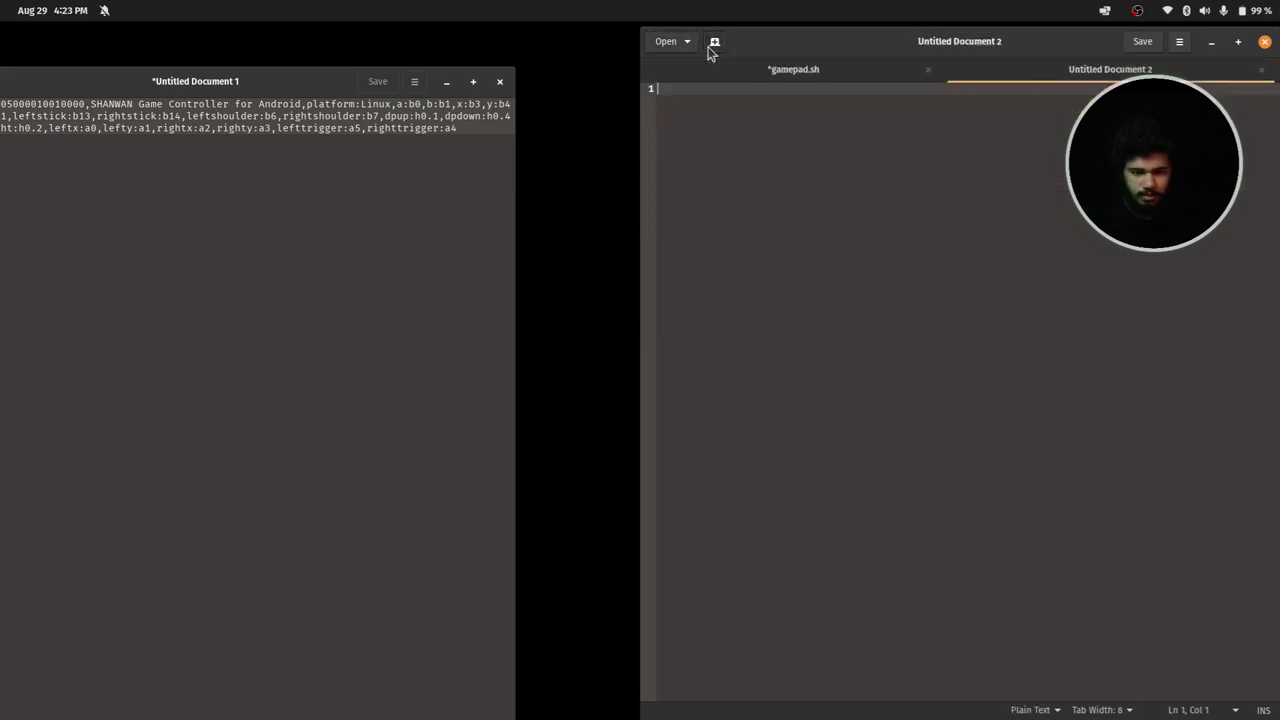
left_click_drag(962, 65, 163, 337)
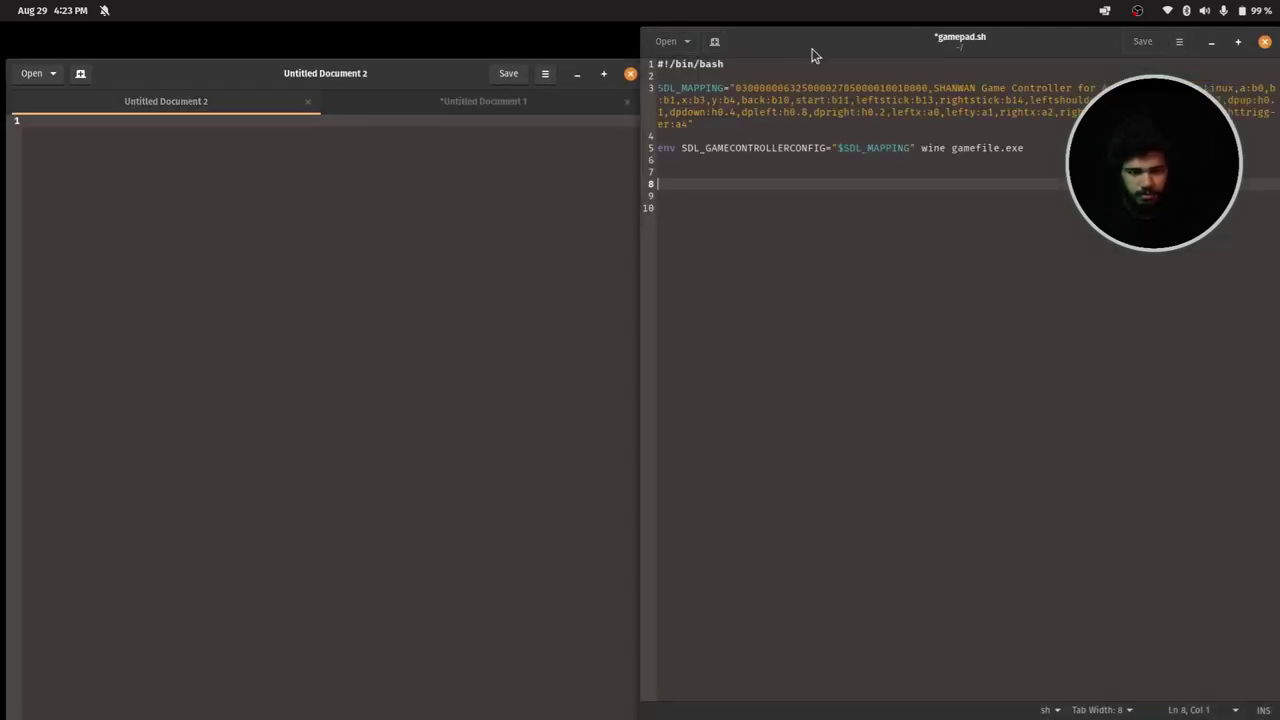
left_click_drag(811, 51, 171, 31)
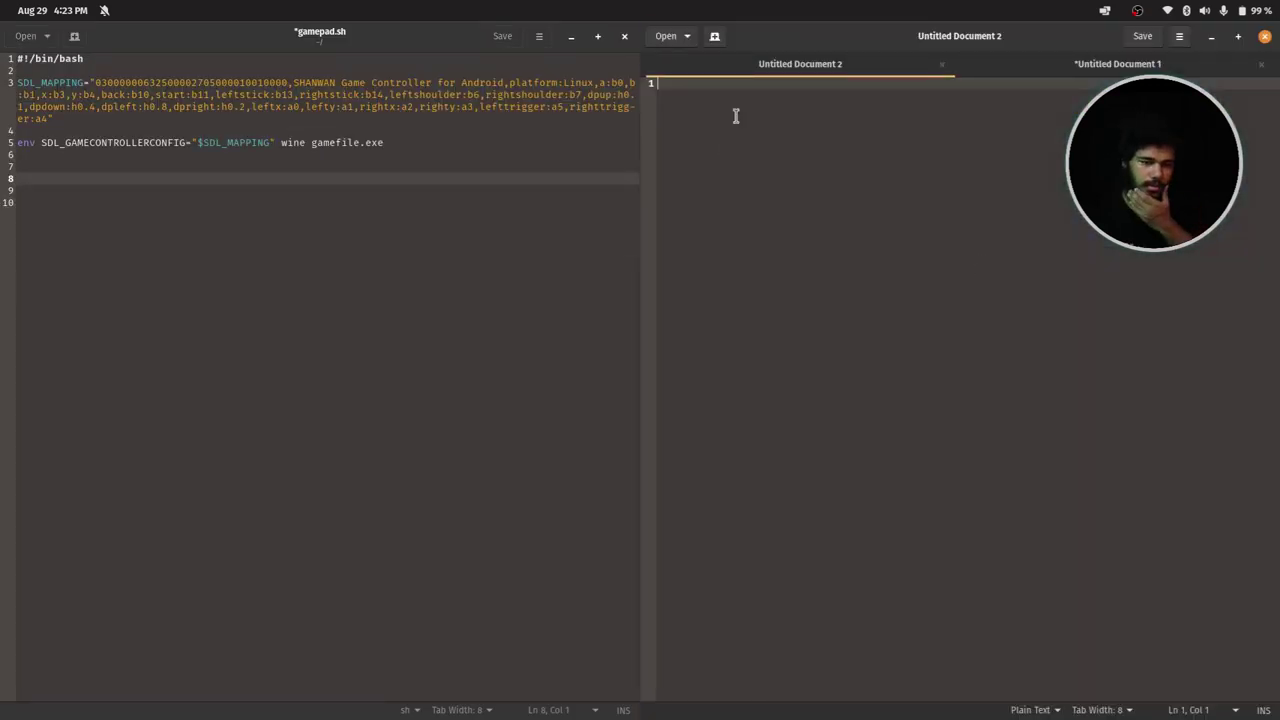
Step: Write env SDL_GAMECONTROLLERCONFIG="" in the blank document, copying the variable name from gamepad.sh, and minimize the gamepad.sh window
type("env")
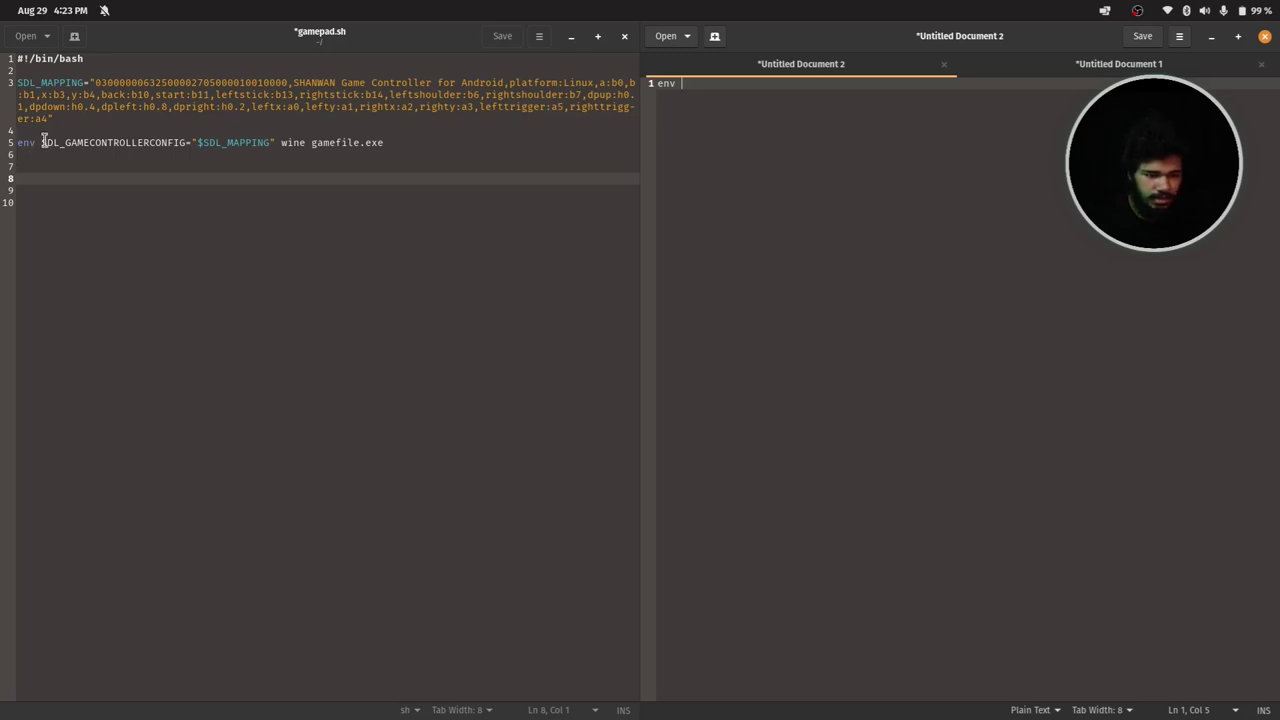
left_click_drag(42, 142, 183, 146)
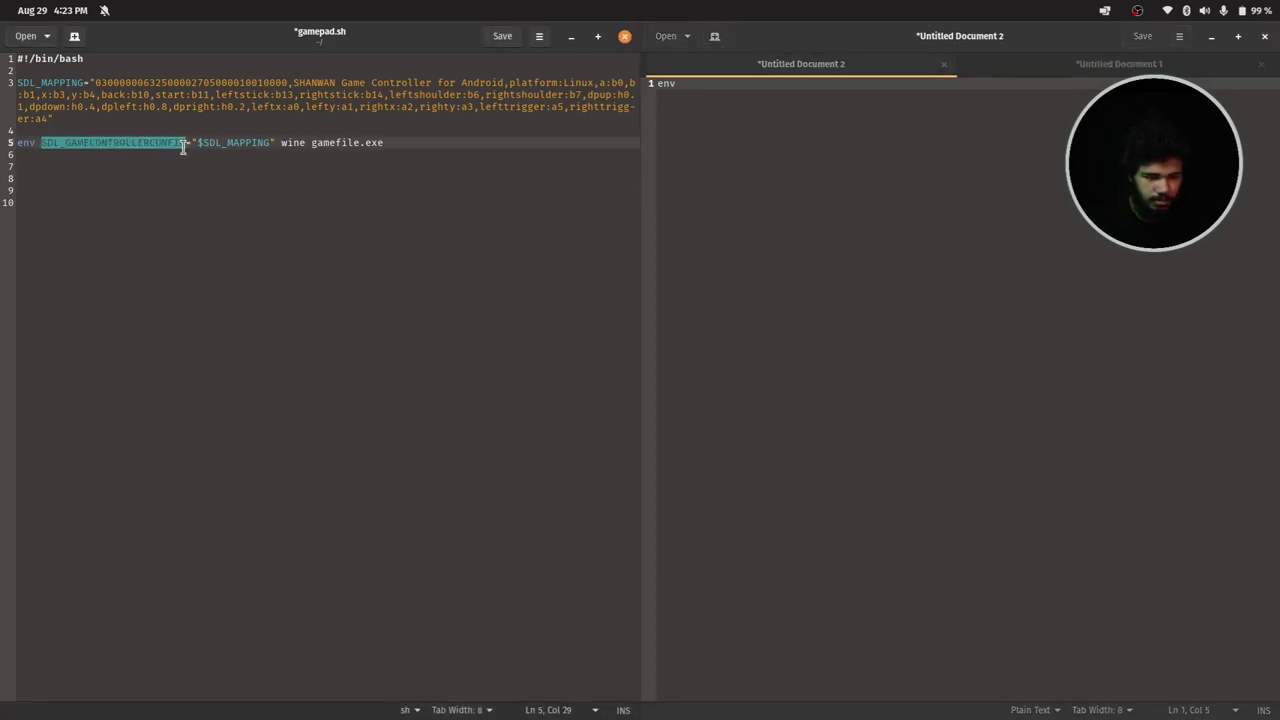
right_click(183, 146)
left_click(210, 209)
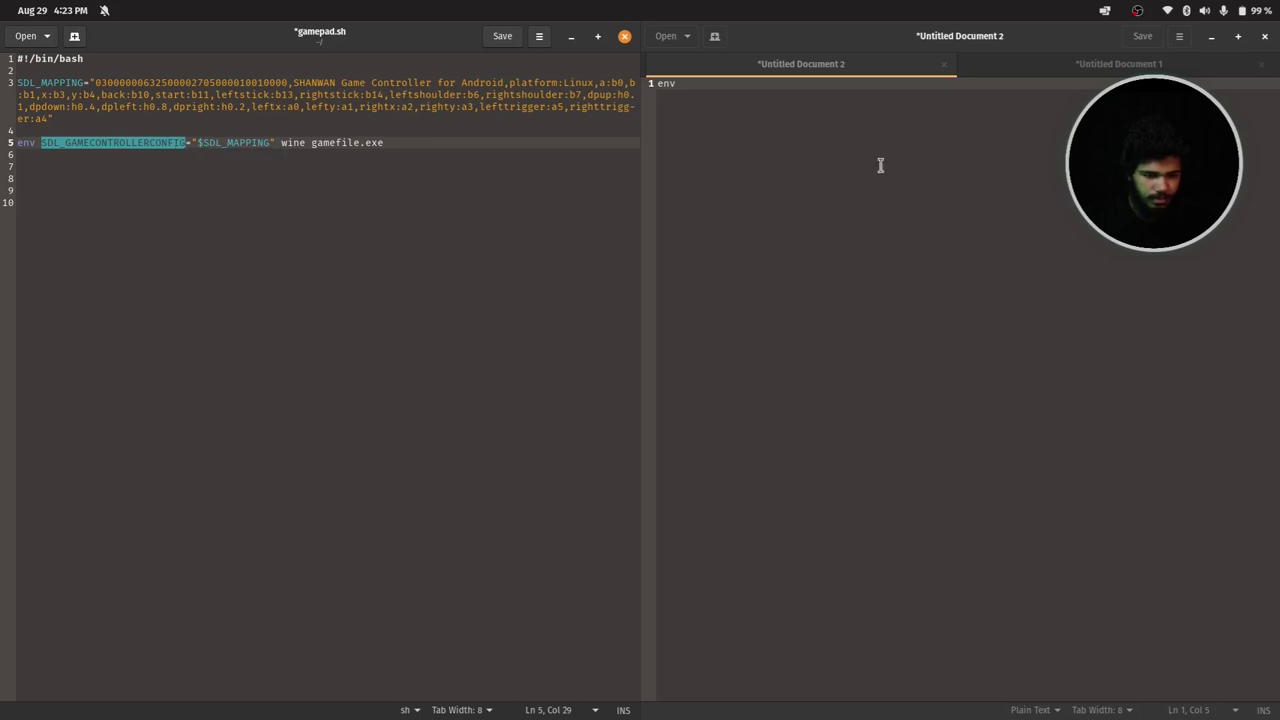
left_click(703, 91)
right_click(708, 91)
left_click(745, 164)
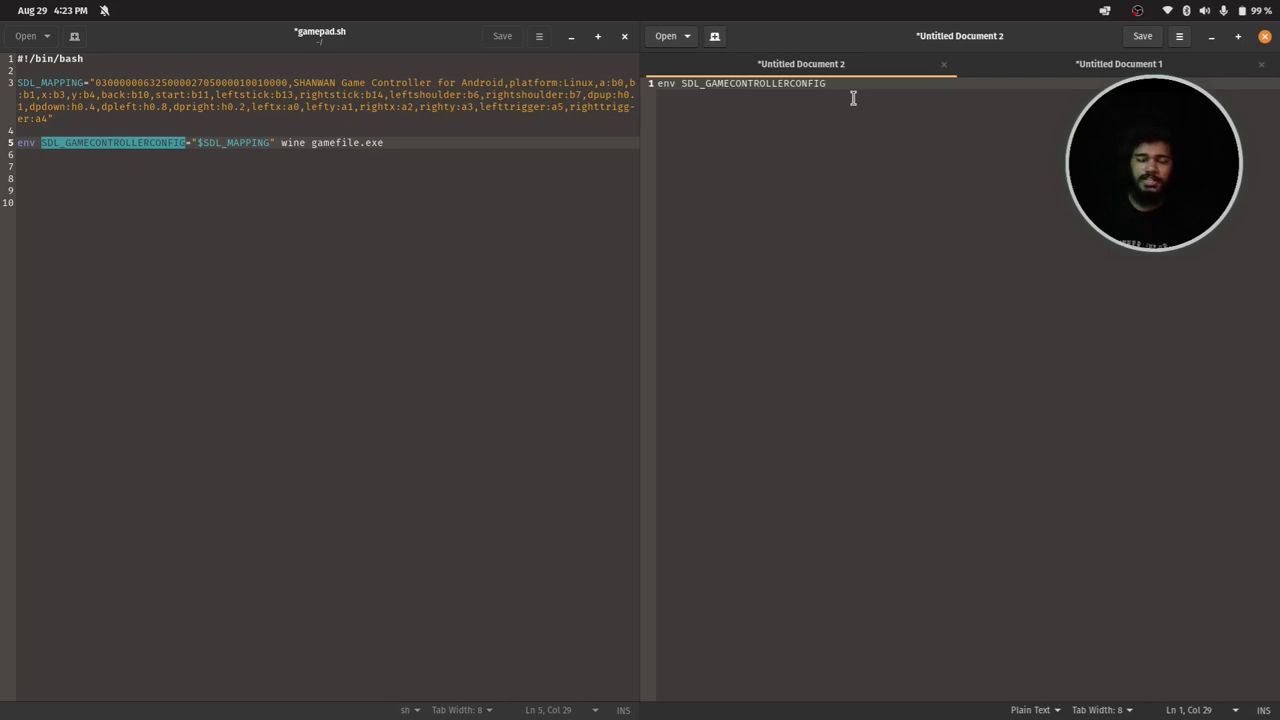
type("=")
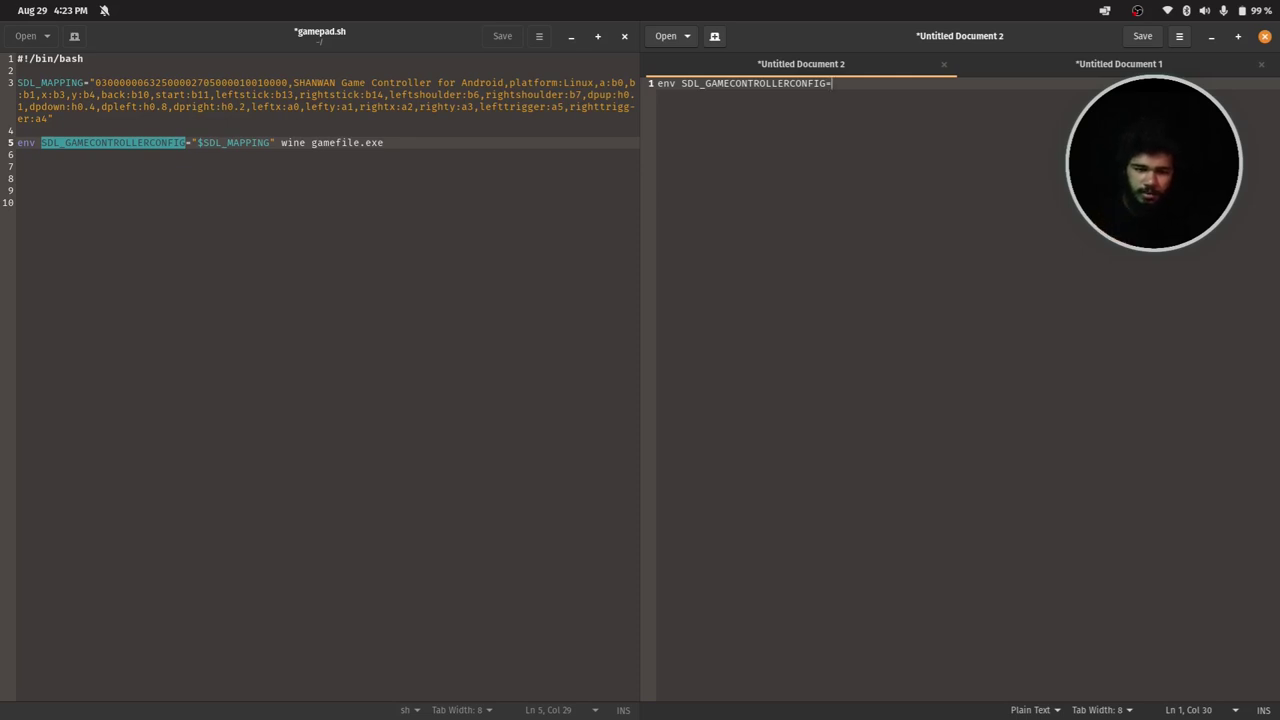
type("\"\"")
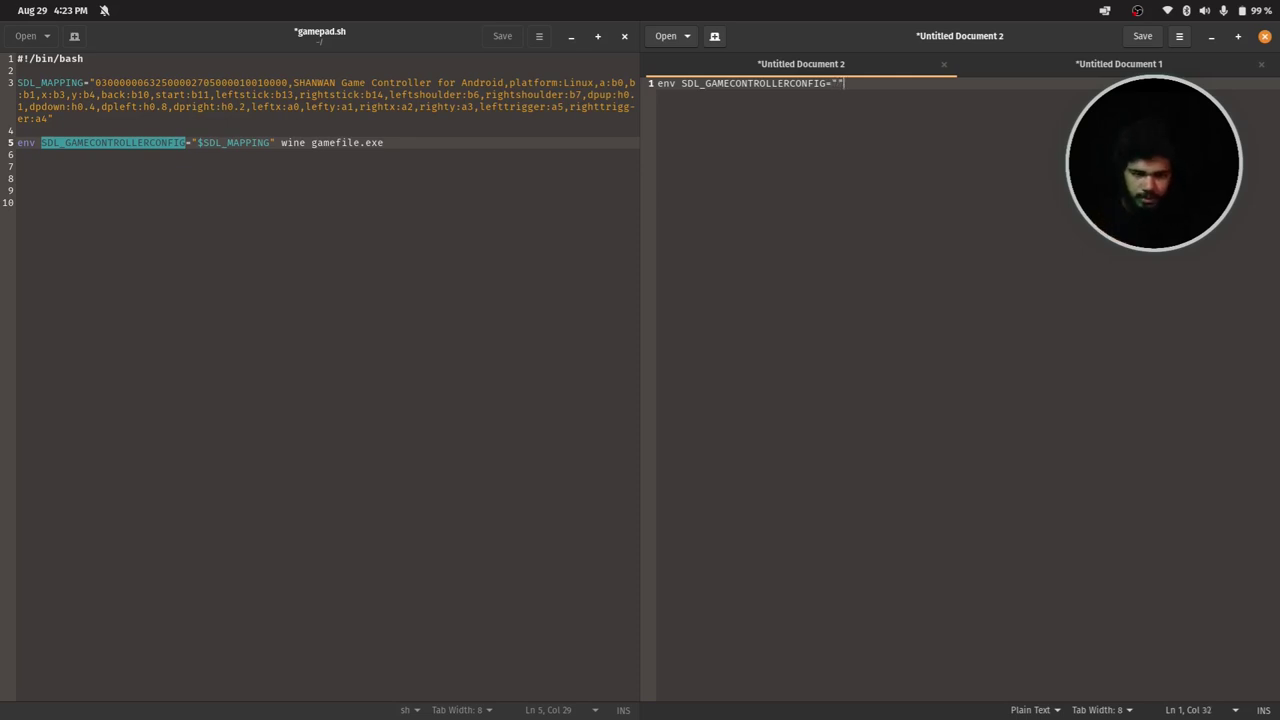
key("Left")
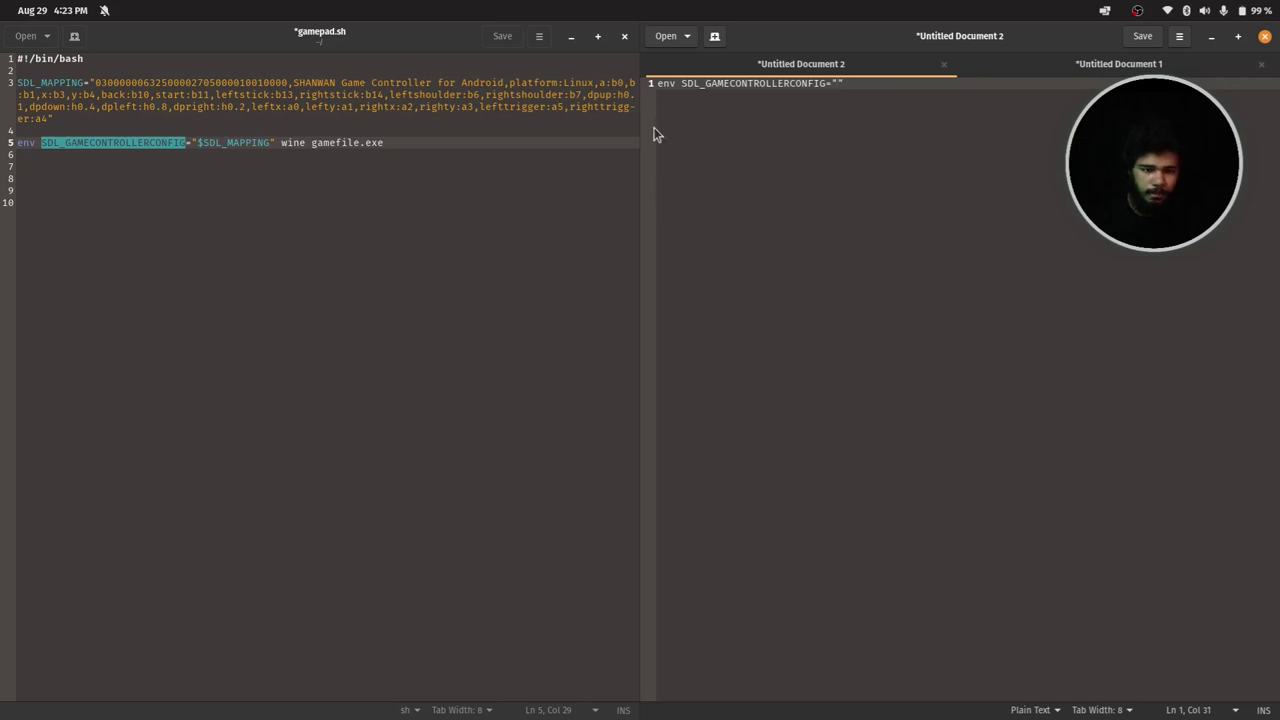
left_click(571, 37)
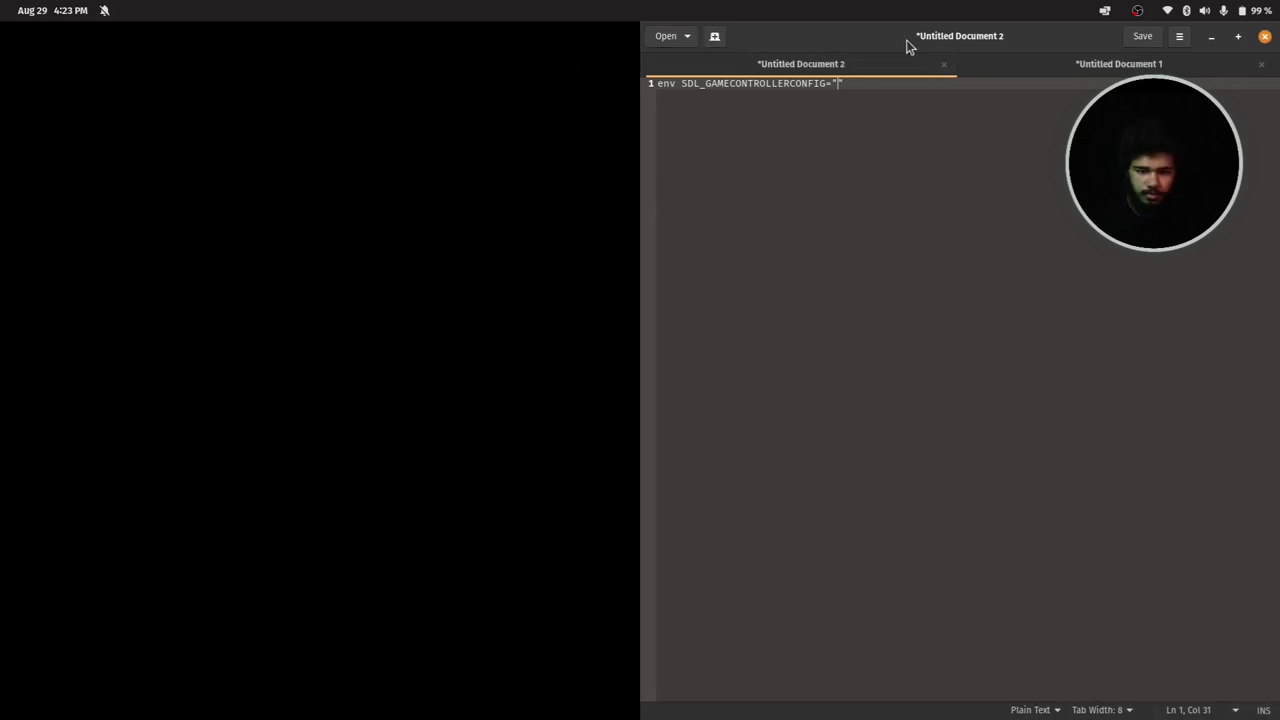
left_click(1000, 68)
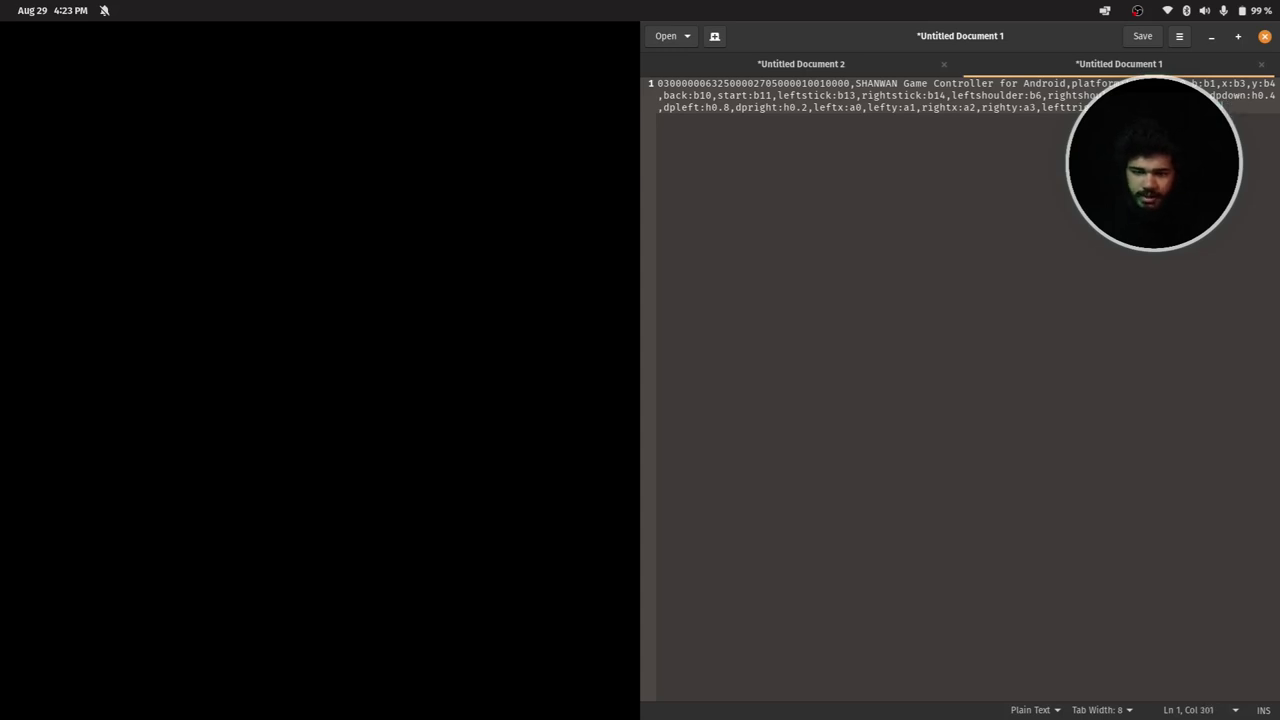
key("ctrl+a")
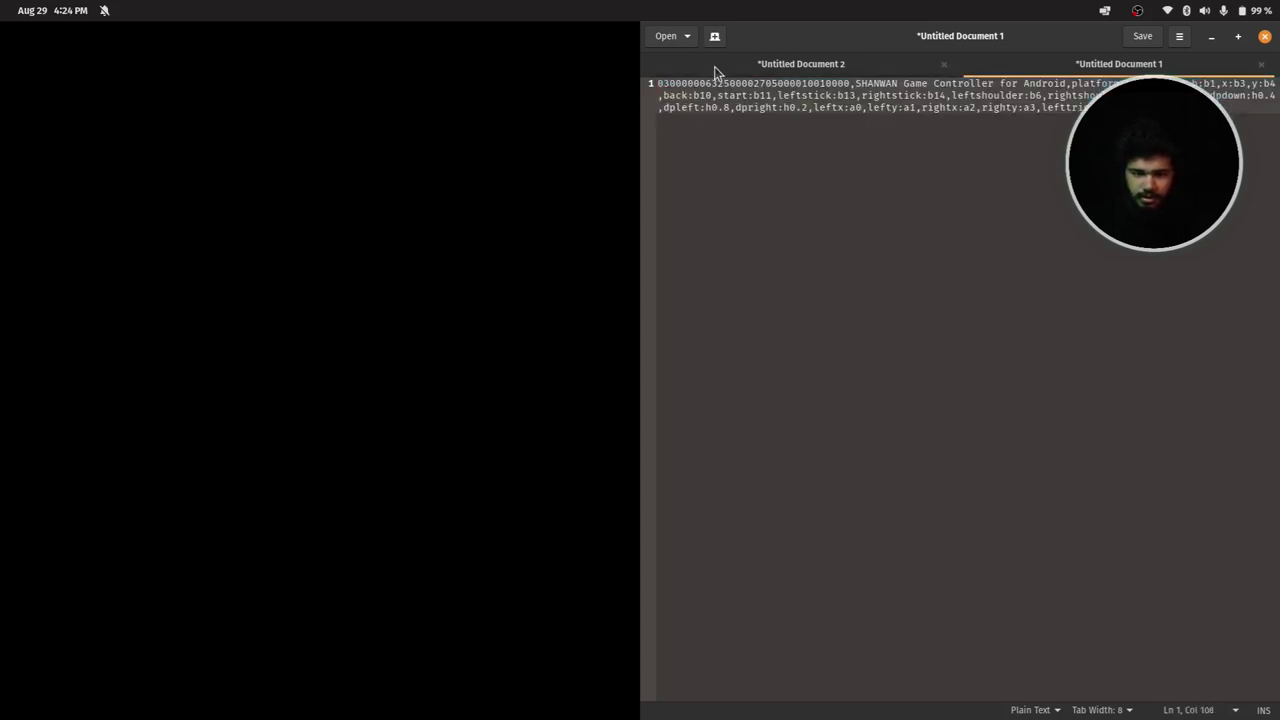
left_click(714, 66)
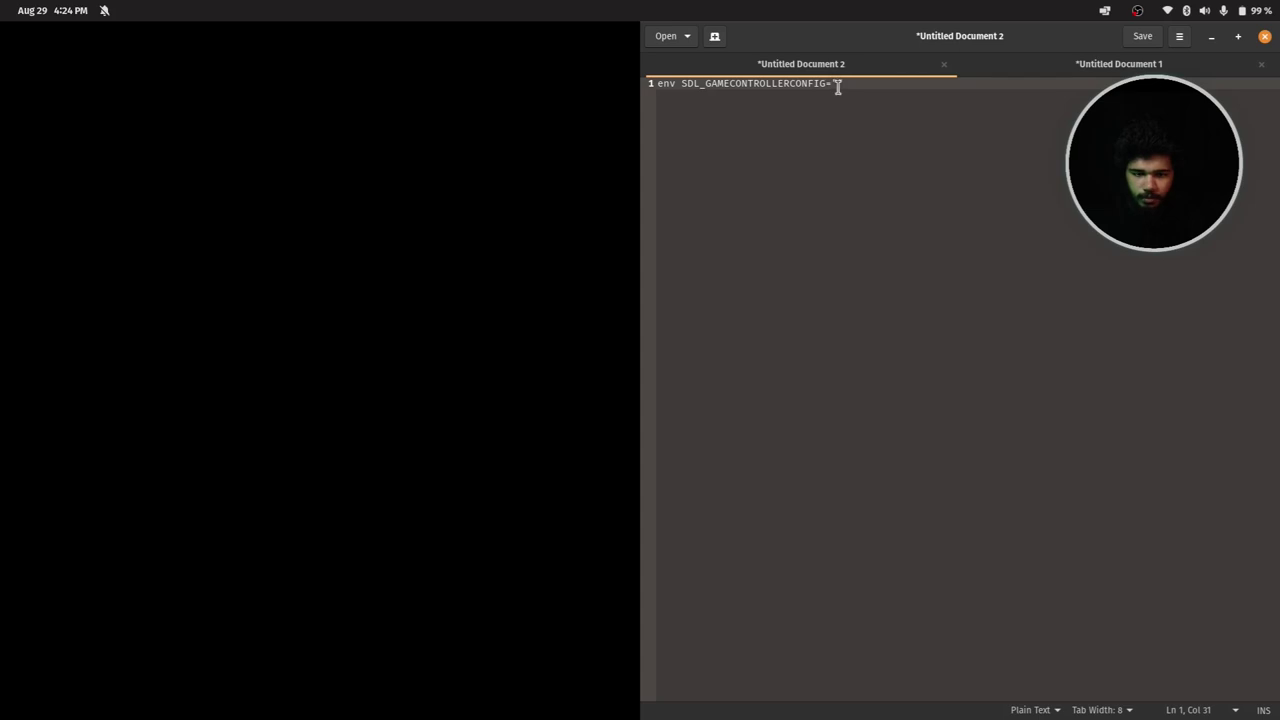
right_click(838, 87)
left_click(868, 166)
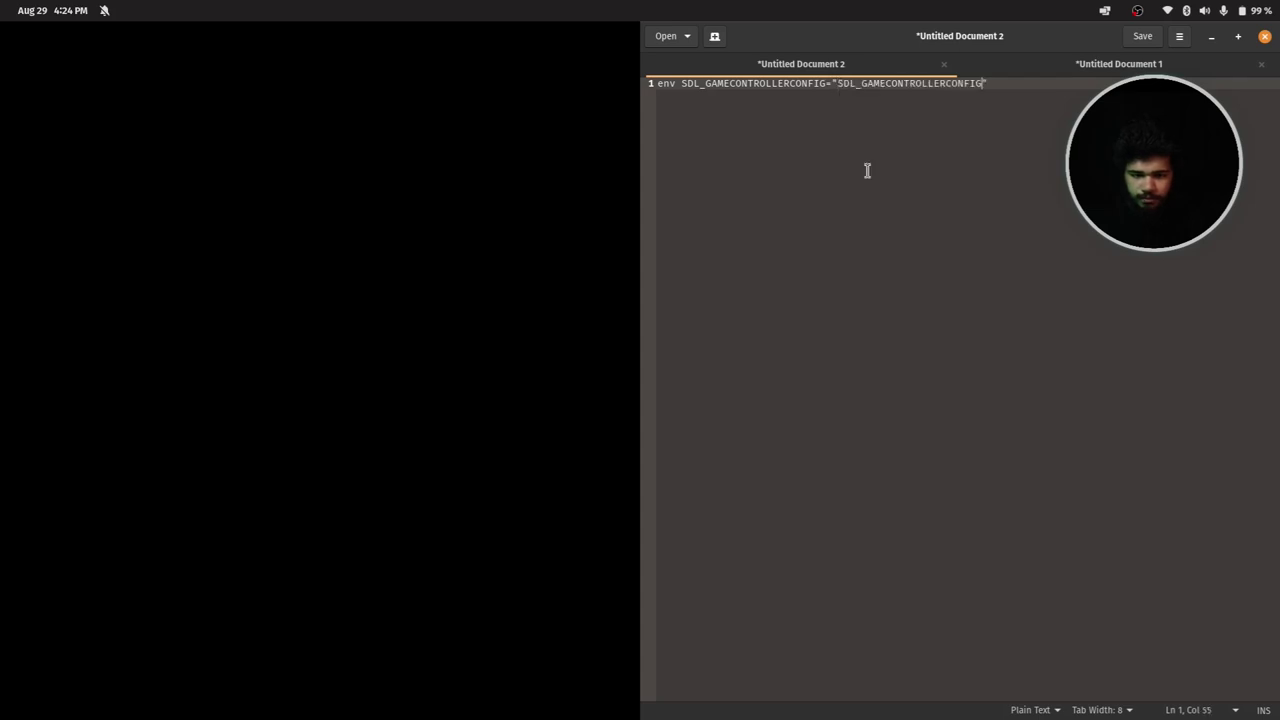
key("BackSpace")
key("BackSpace")
key("BackSpace")
key("BackSpace")
key("BackSpace")
key("BackSpace")
key("BackSpace")
key("BackSpace")
key("BackSpace")
key("BackSpace")
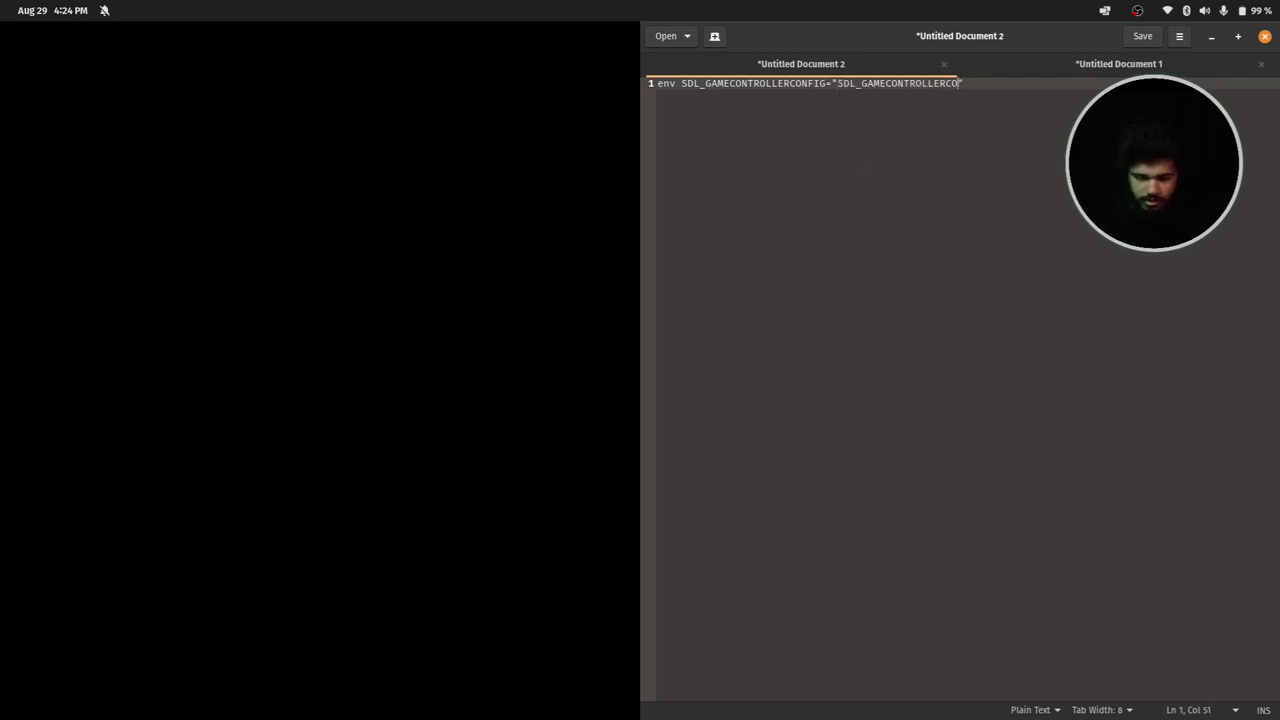
key("BackSpace")
key("BackSpace")
key("BackSpace")
key("BackSpace")
key("BackSpace")
key("BackSpace")
key("BackSpace")
key("BackSpace")
key("BackSpace")
key("BackSpace")
key("BackSpace")
key("BackSpace")
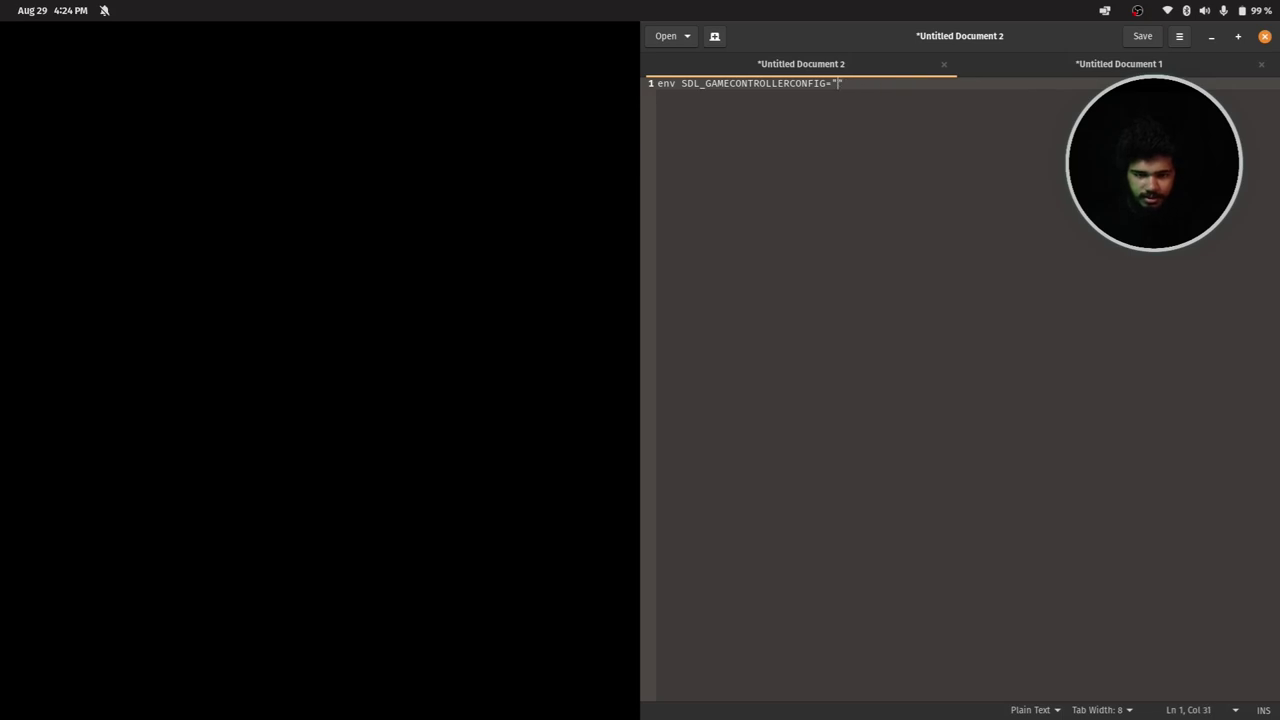
Step: Copy the full controller mapping from Untitled Document 1 between the quotes in Untitled Document 2, and append wine gamefile.exe to the command
left_click(990, 67)
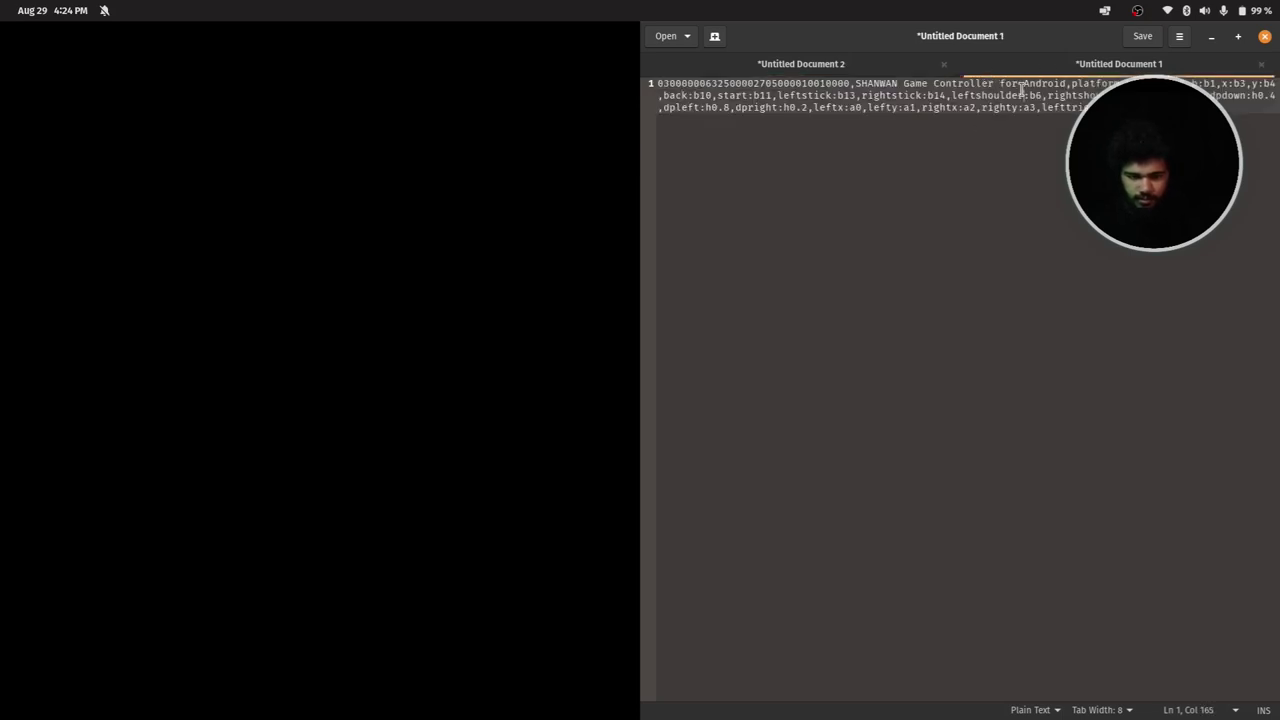
key("End")
key("shift+Home")
triple_click(1021, 90)
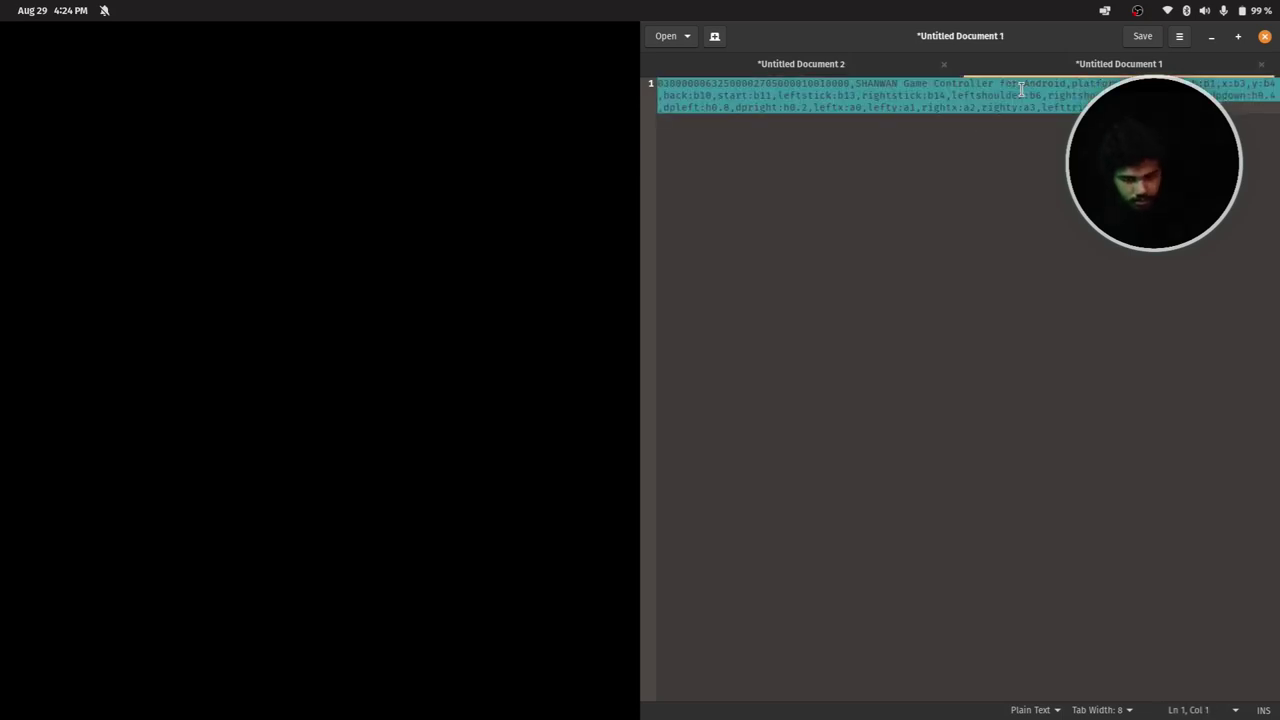
left_click(977, 96)
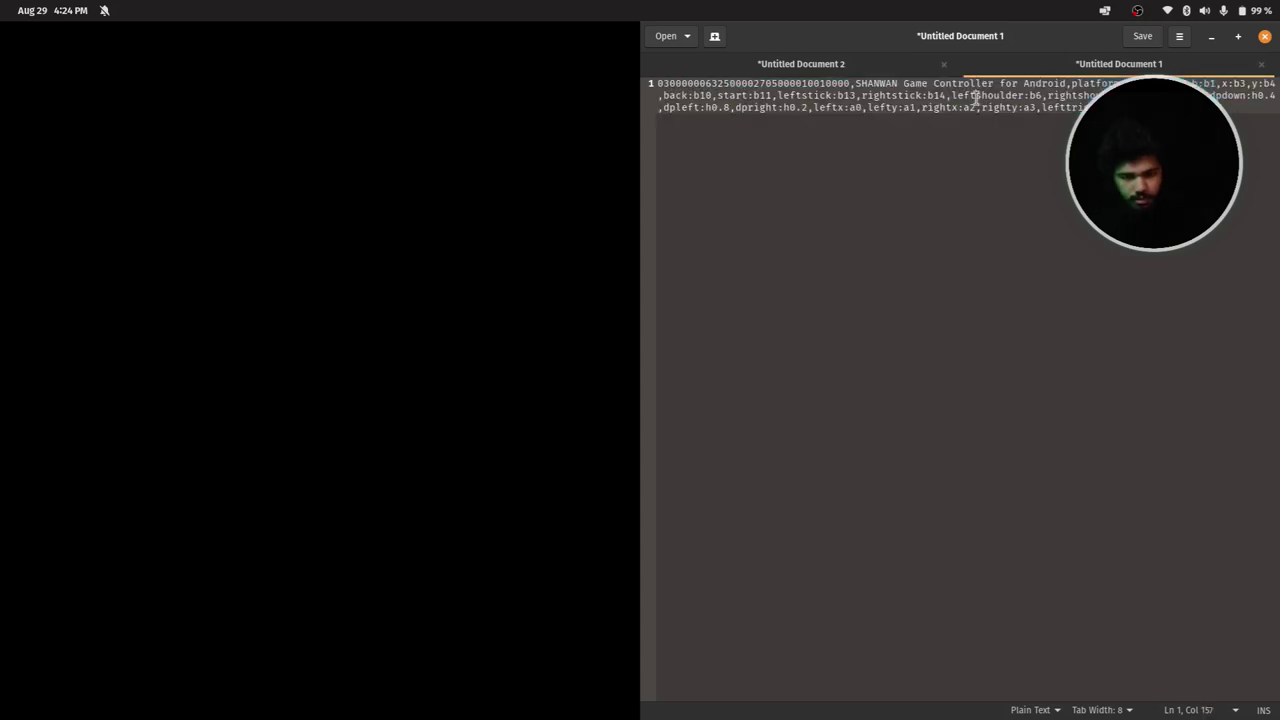
left_click(854, 65)
key("ctrl+v")
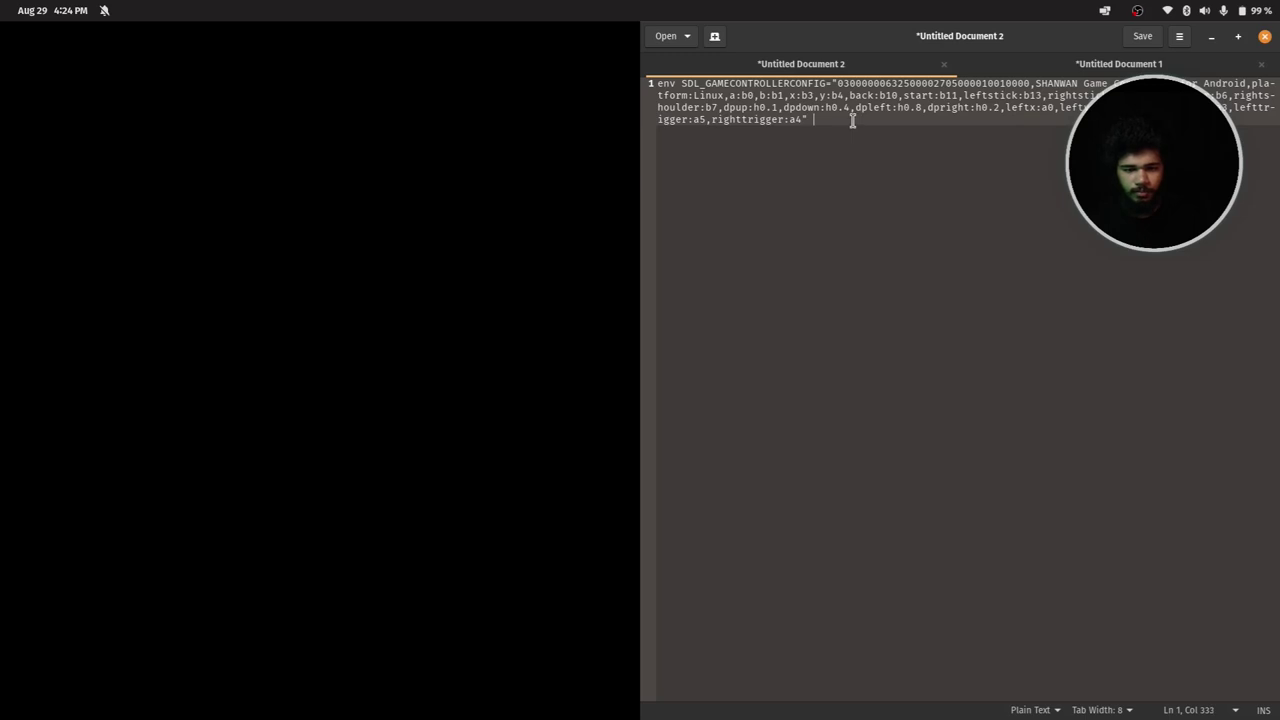
key("End")
type("w")
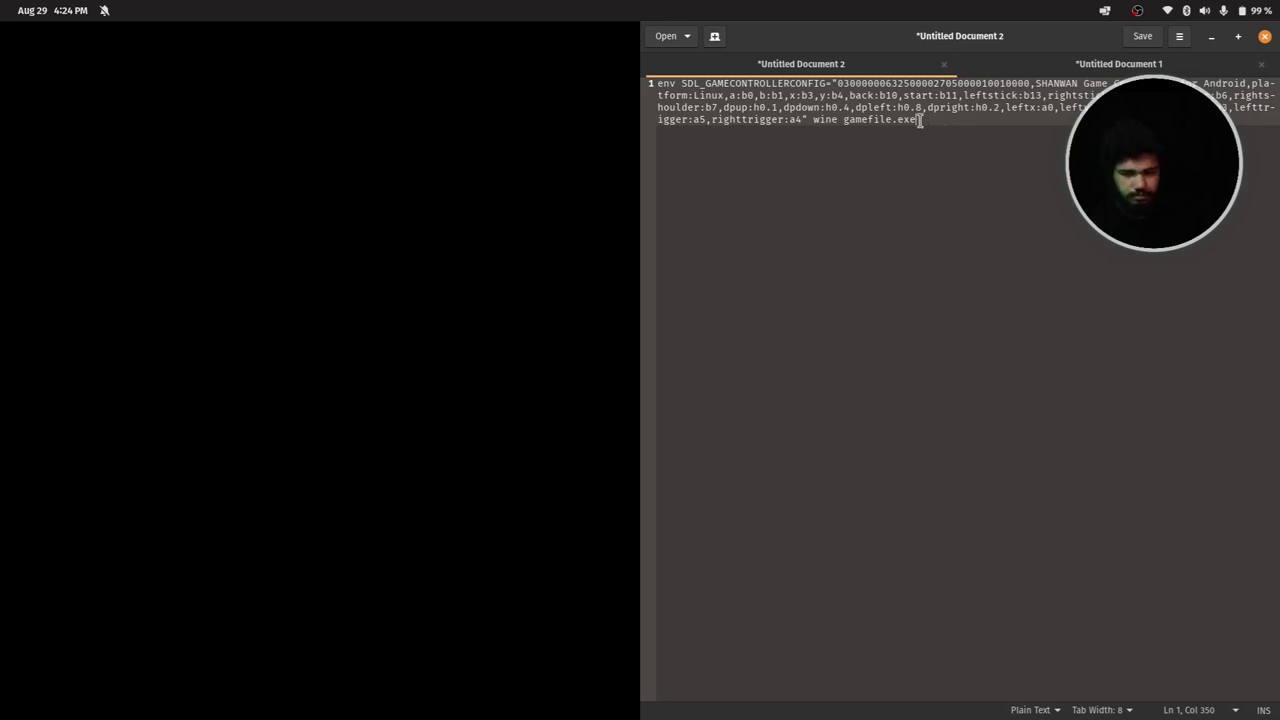
Step: Point out the complete one-line wine launch command in Untitled Document 2 by highlighting it
left_click_drag(918, 120, 609, 85)
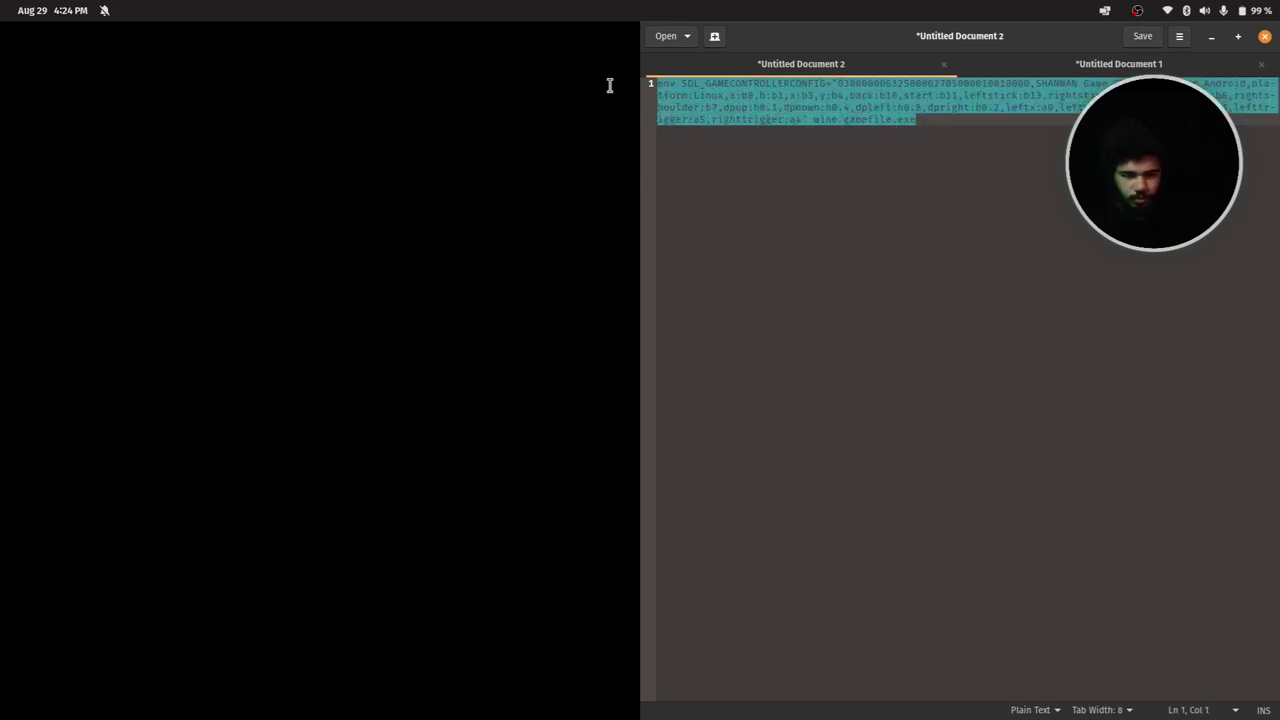
left_click(905, 120)
left_click_drag(925, 123, 651, 86)
left_click(731, 122)
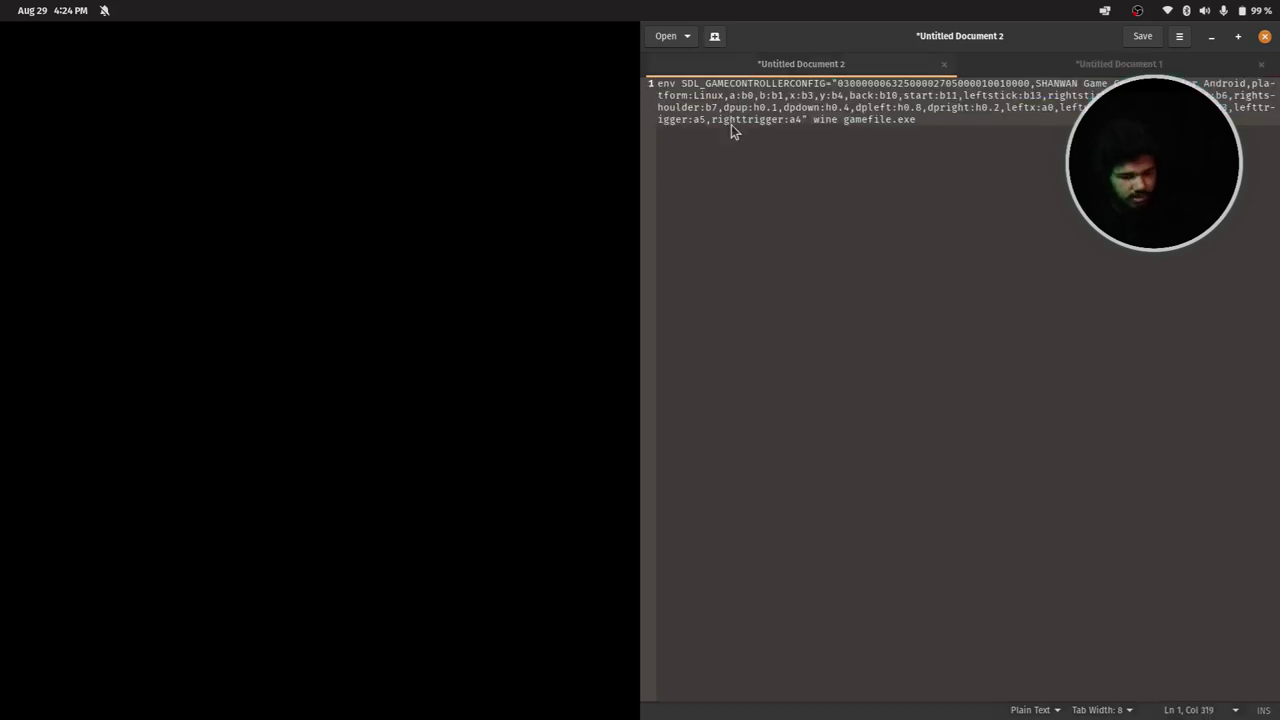
Step: Bring gamepad.sh back beside Untitled Document 2 and highlight its SDL_MAPPING variable and the mapping assigned to it
key("alt+Tab")
left_click(405, 168)
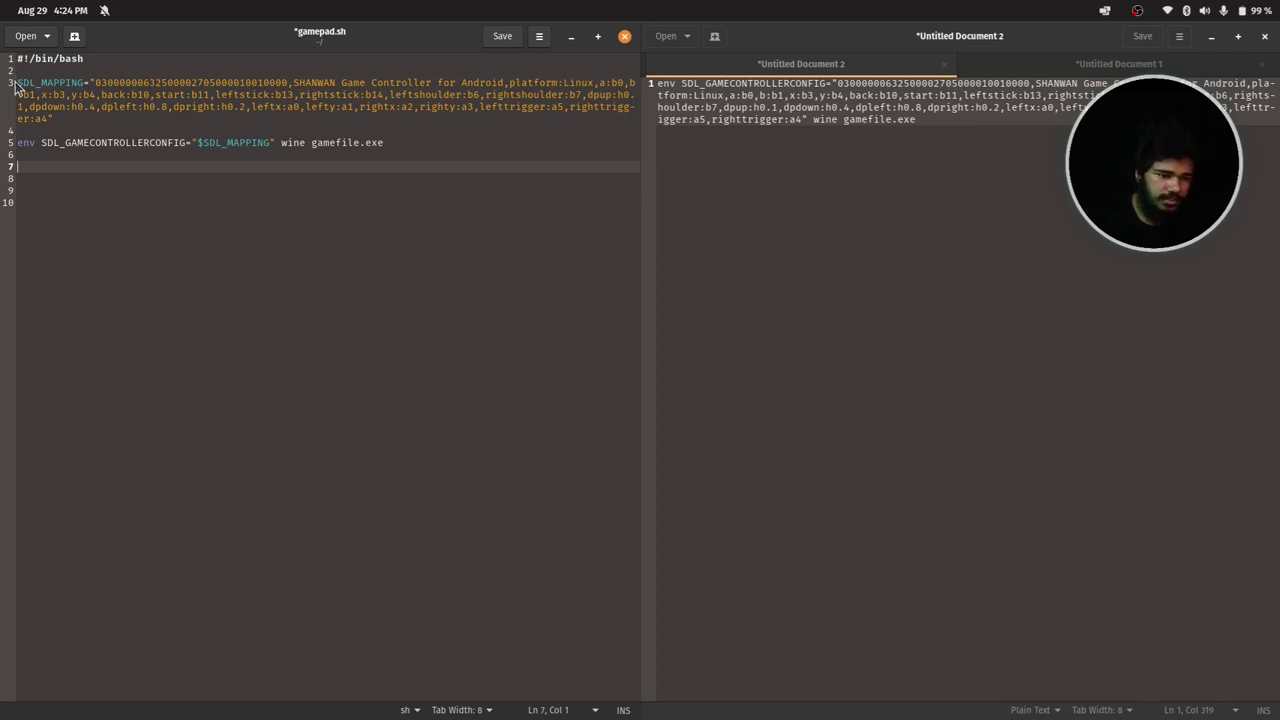
left_click_drag(17, 83, 48, 117)
left_click(86, 81)
left_click(742, 134)
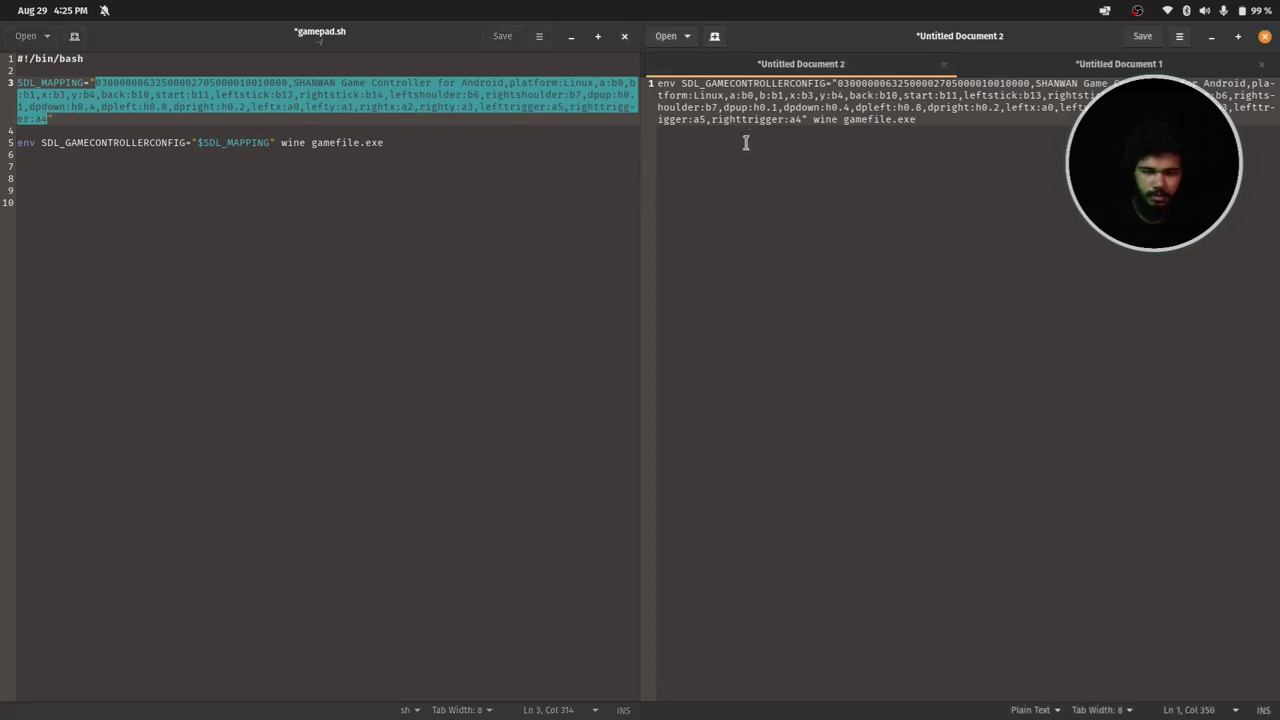
left_click(313, 167)
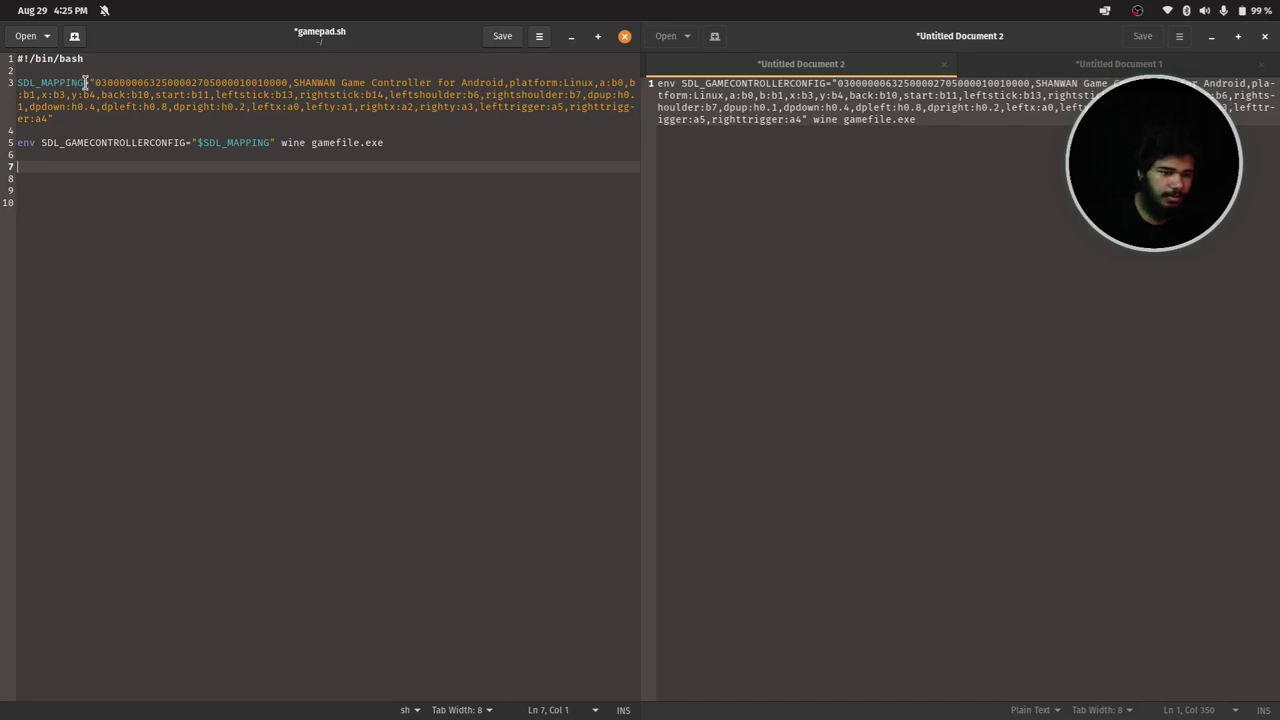
left_click_drag(85, 84, 15, 80)
left_click(16, 80)
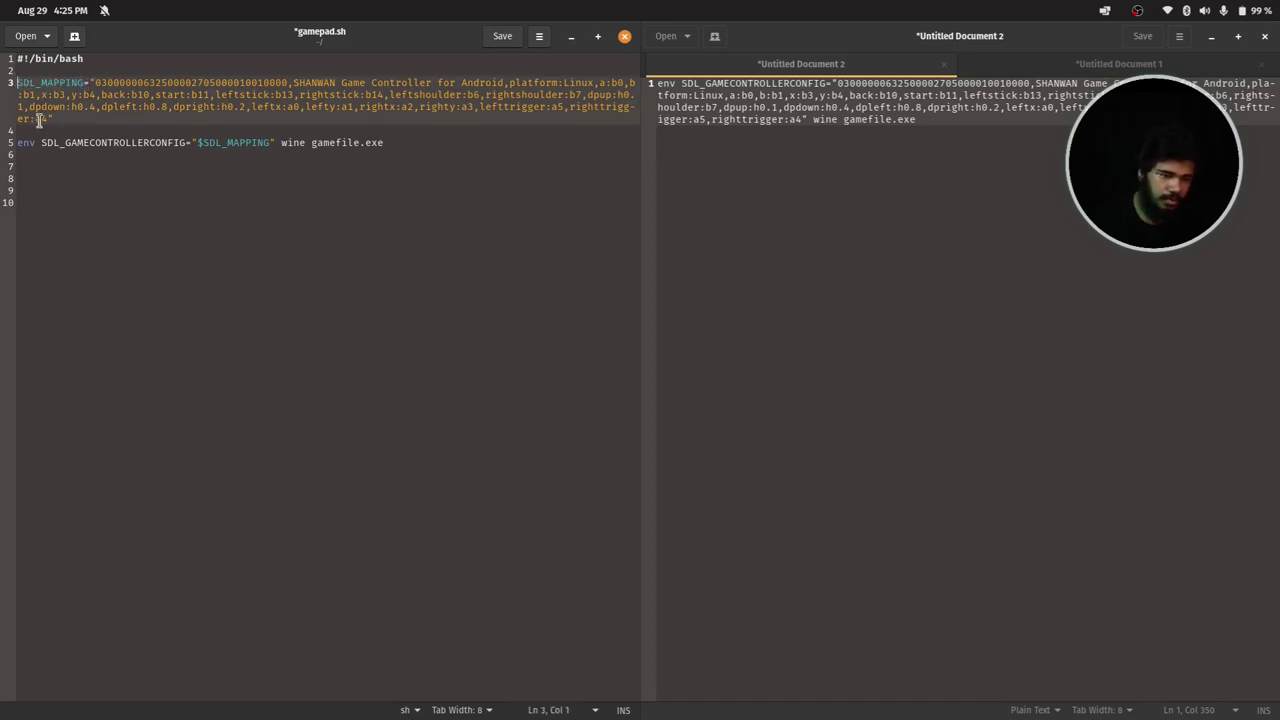
Step: Point out the $SDL_MAPPING reference in the wine launch line and the #!/bin/bash line of gamepad.sh
left_click(200, 143)
type("$")
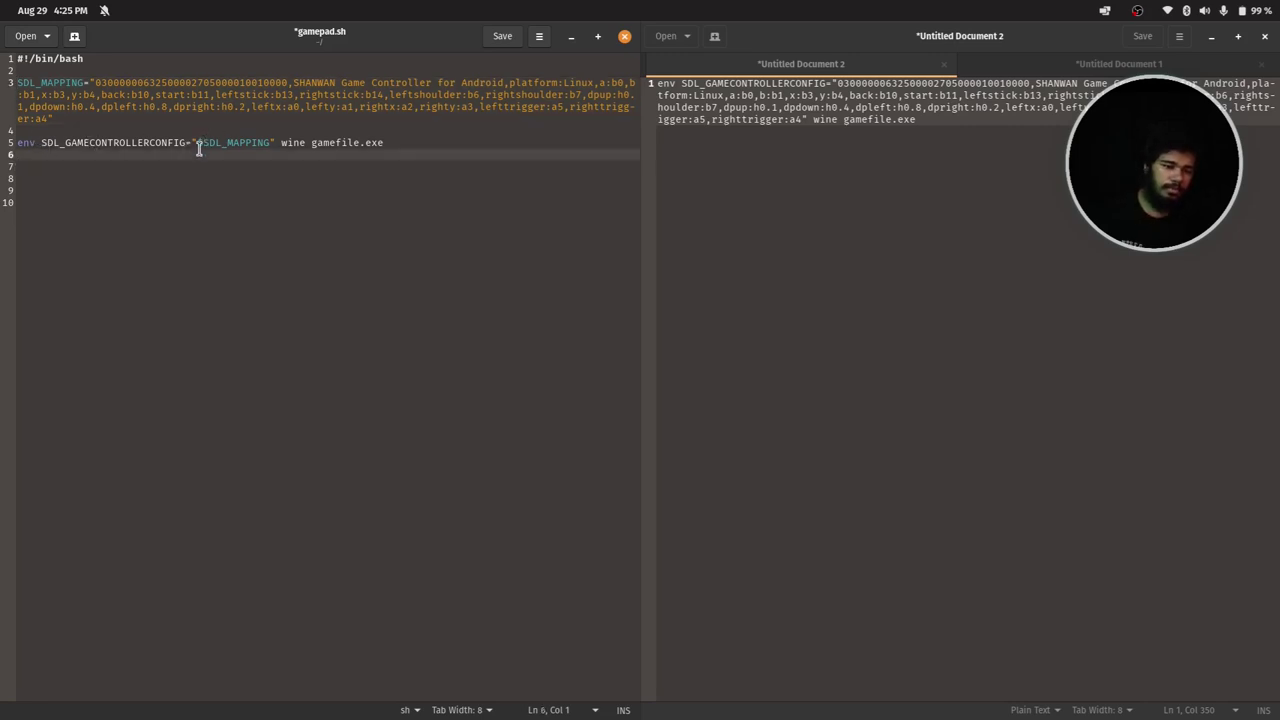
left_click_drag(237, 145, 200, 143)
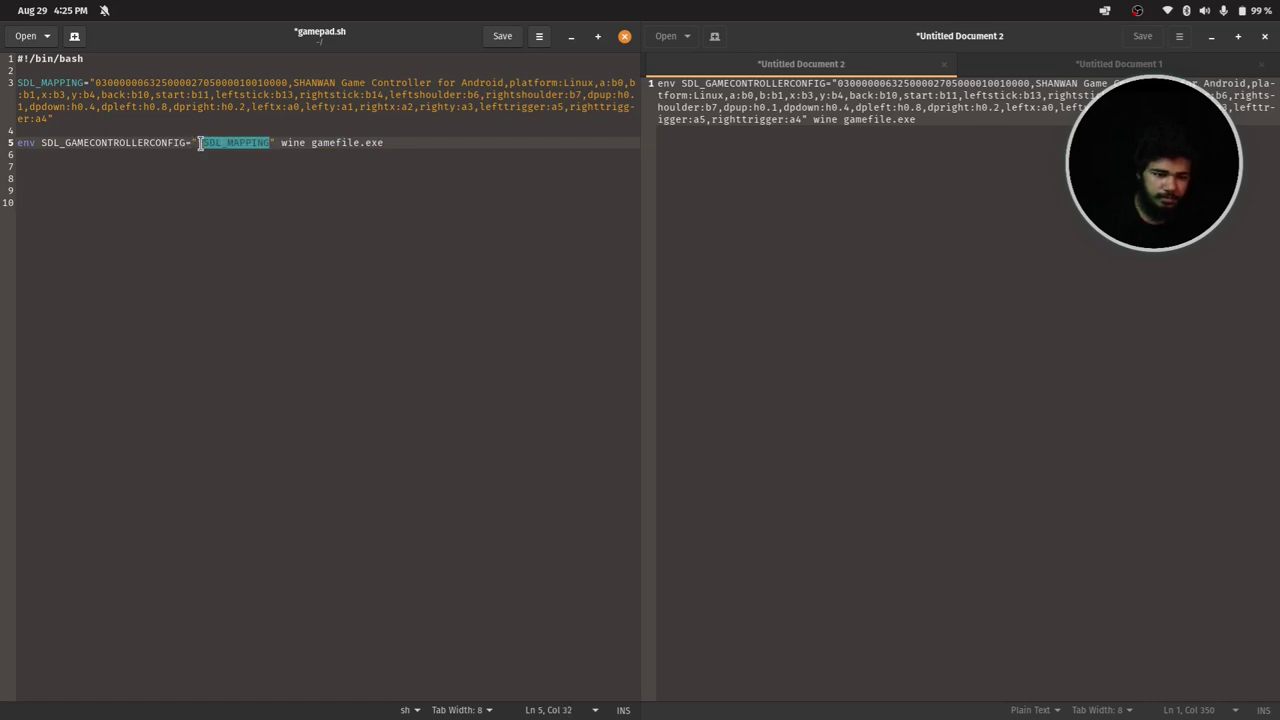
left_click(200, 143)
left_click(435, 210)
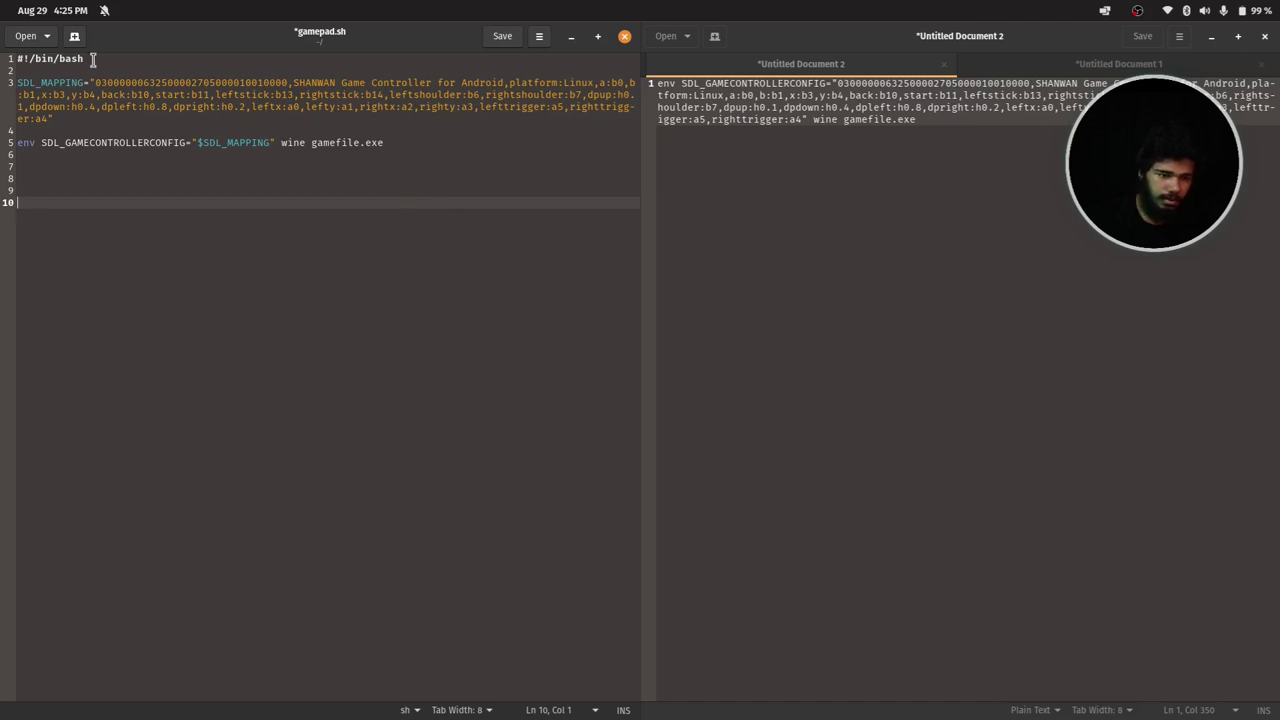
left_click_drag(104, 58, 30, 58)
left_click(19, 59)
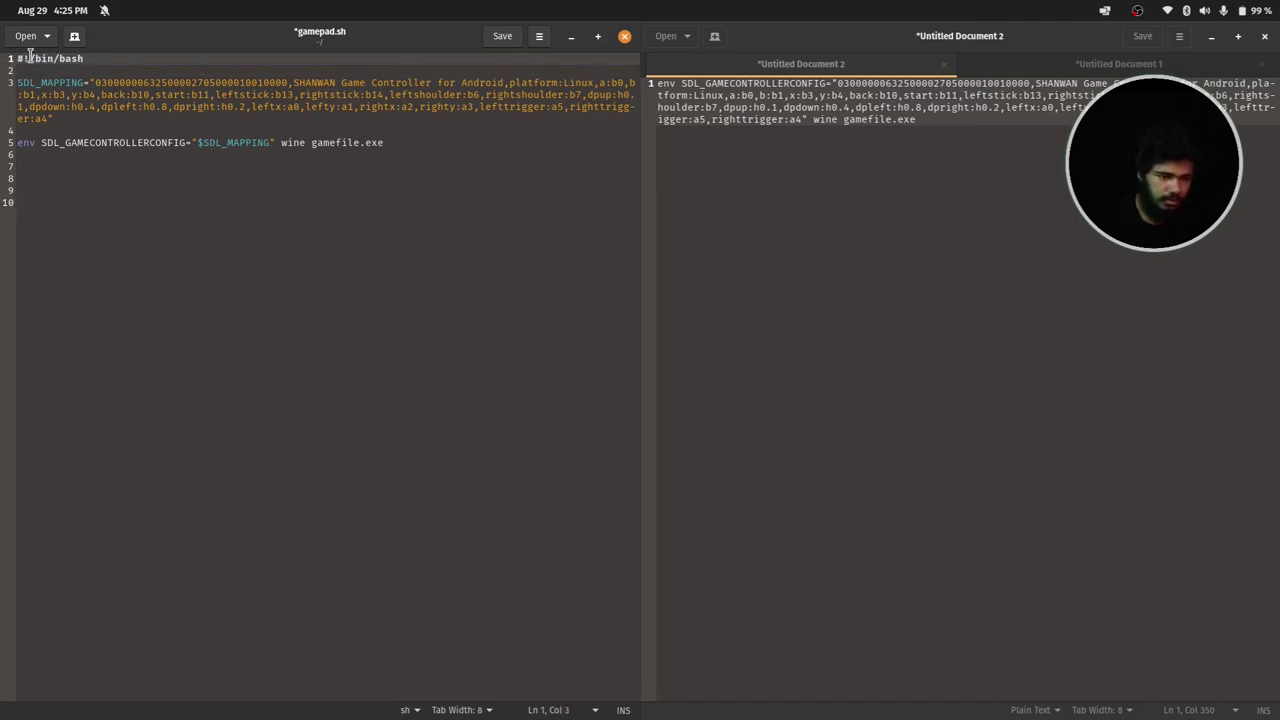
left_click(269, 72)
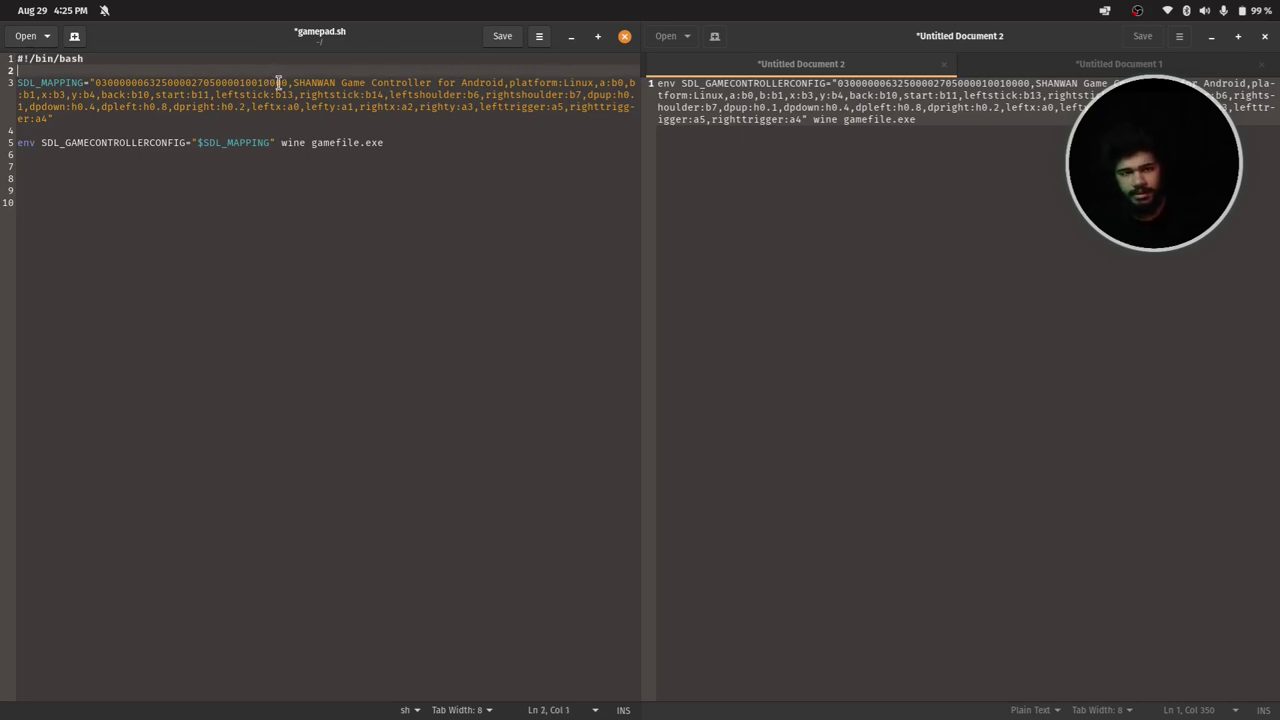
Step: Switch to the file manager's Home folder, turn off hidden files, and open gamepad.sh from there
mouse_move(1272, 598)
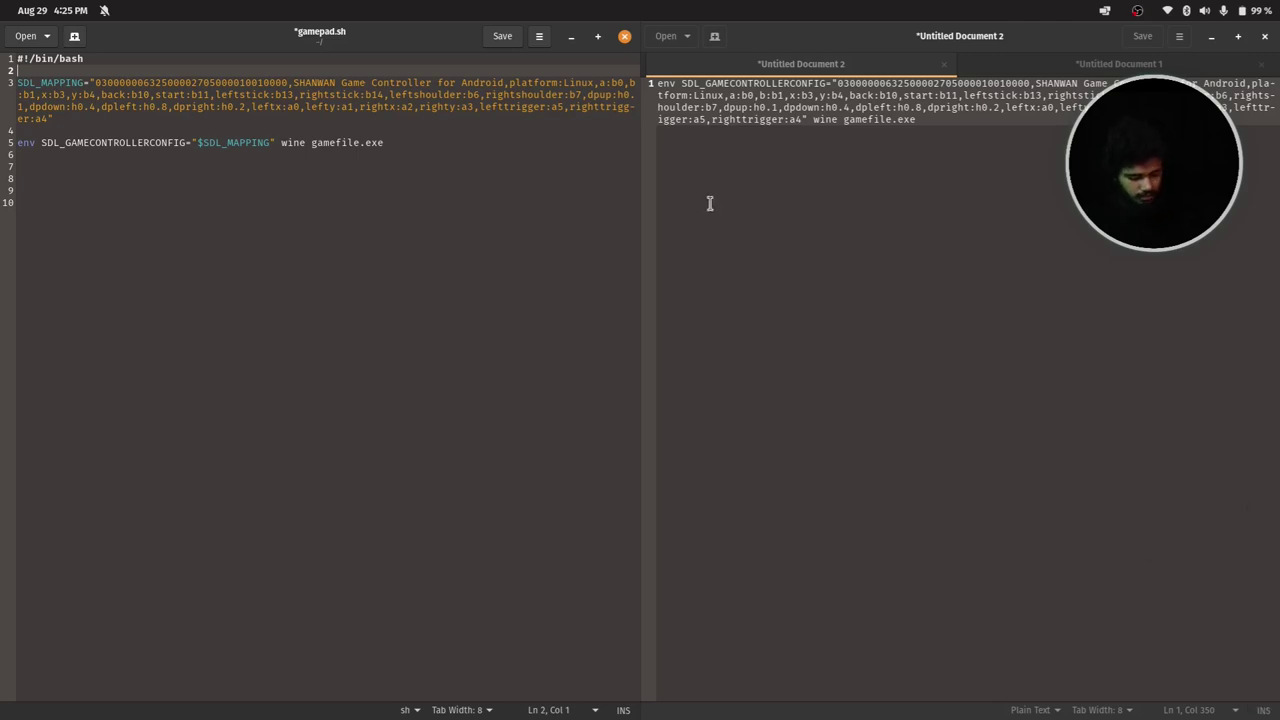
key("super+f")
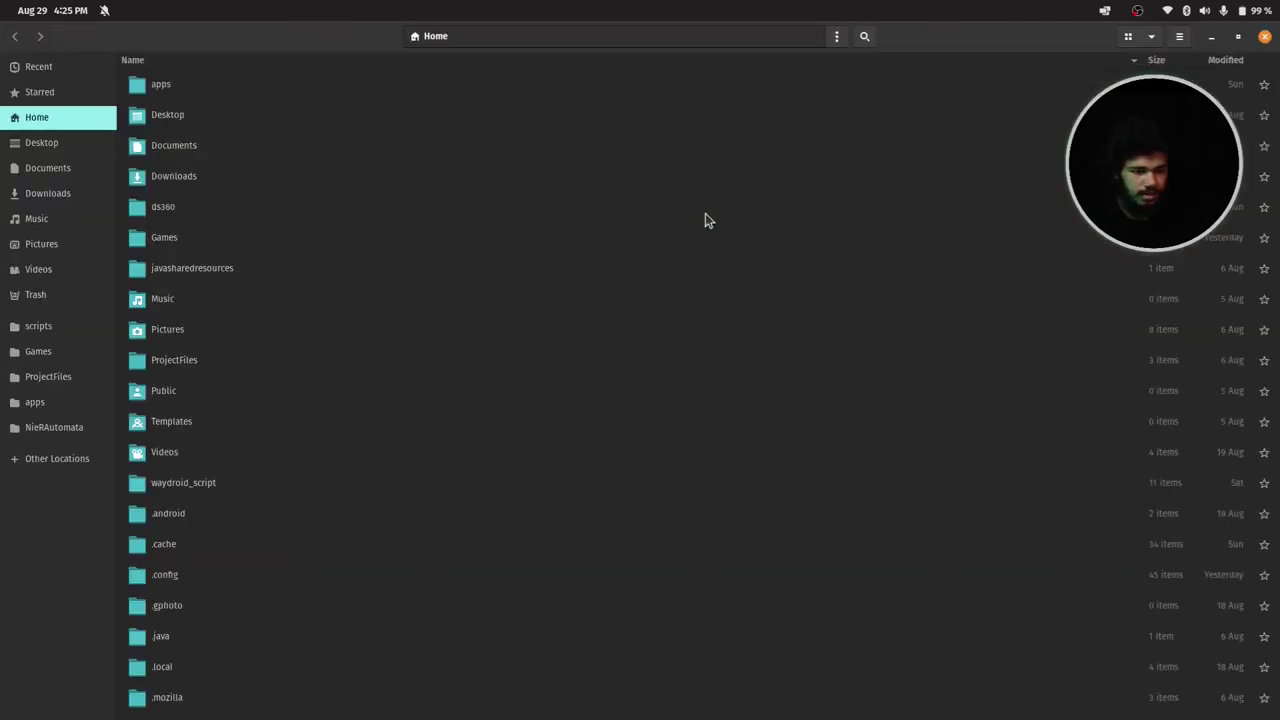
scroll(509, 377, "down", 10)
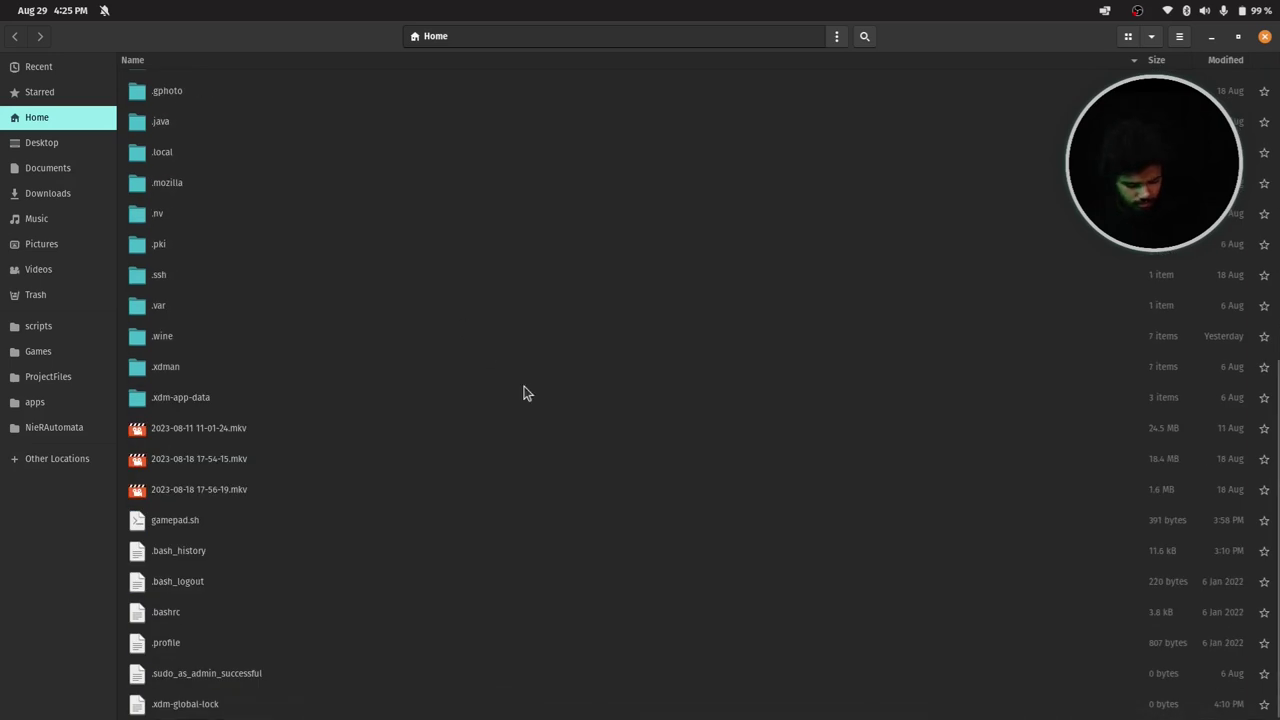
key("ctrl+h")
left_click(309, 617)
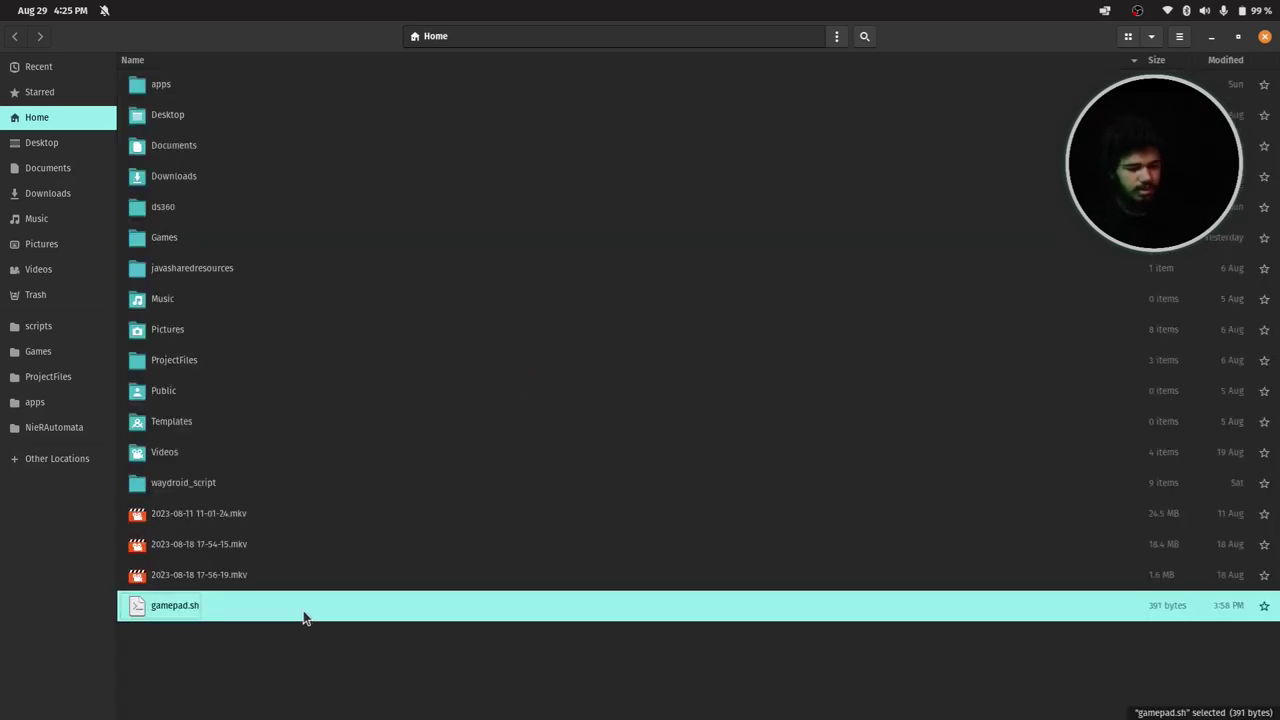
double_click(296, 619)
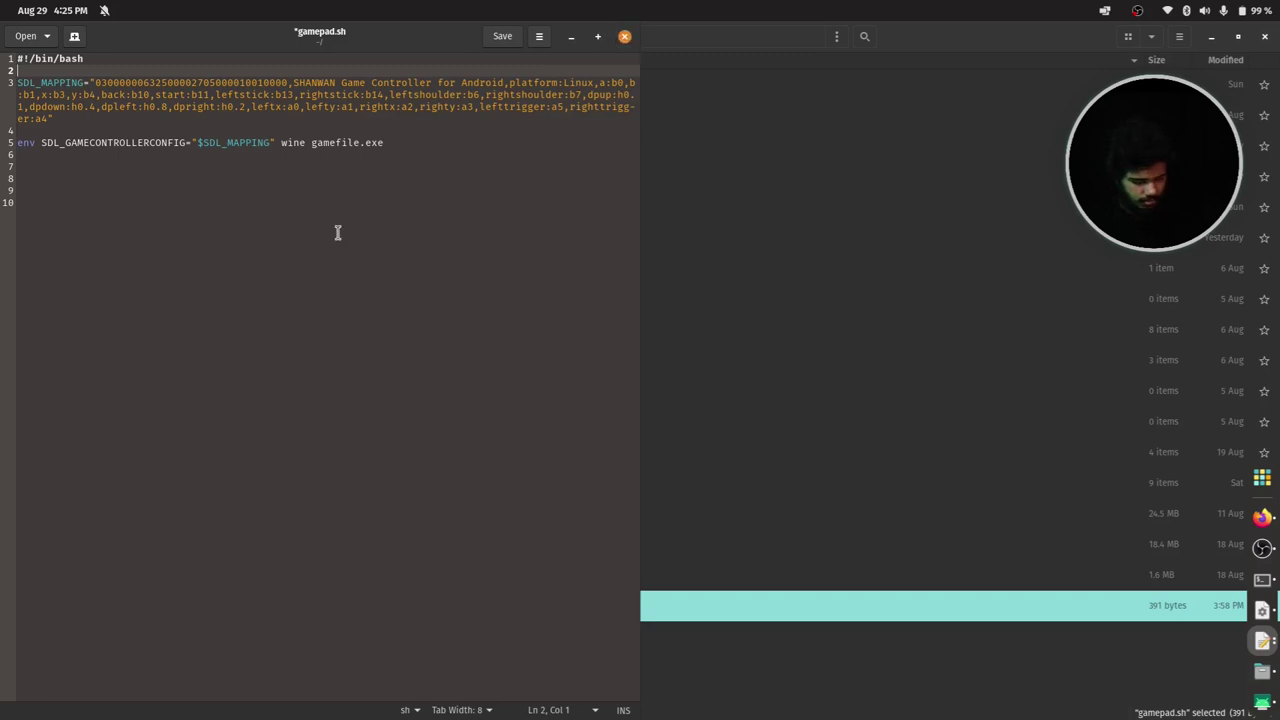
Step: Save and close gamepad.sh, and check the execute permission in its file properties
key("ctrl+s")
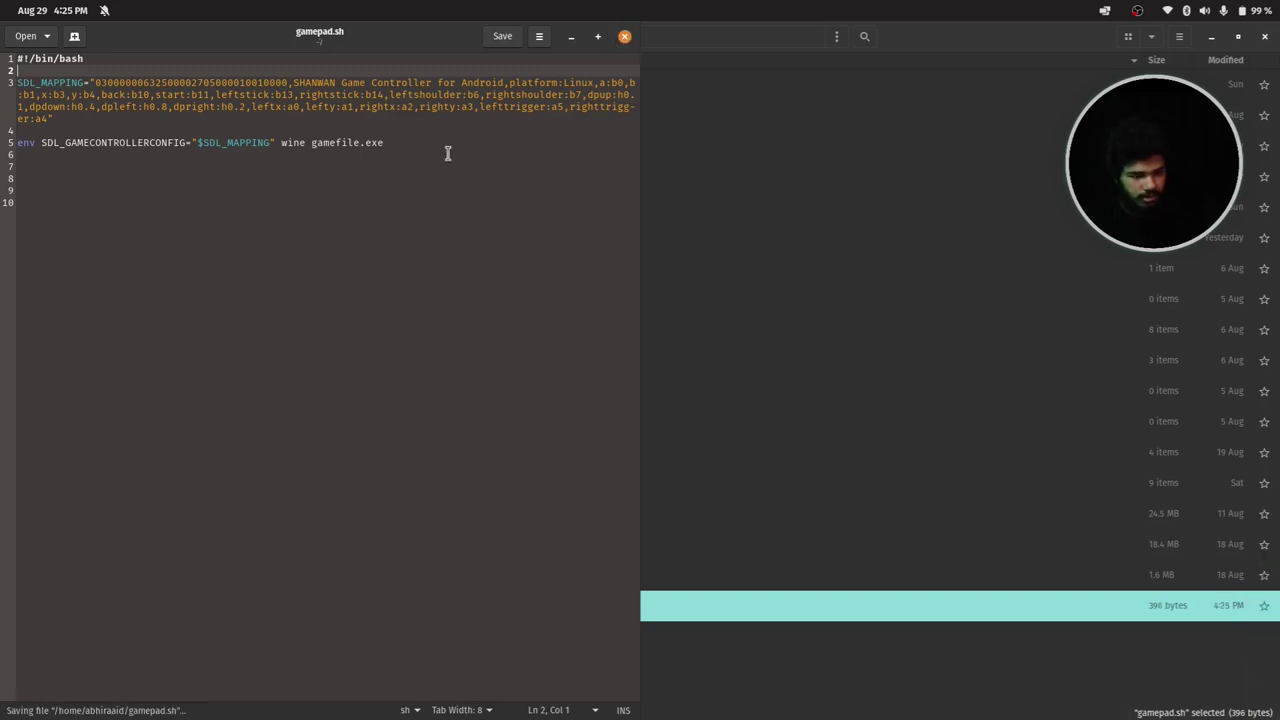
left_click(624, 36)
right_click(178, 608)
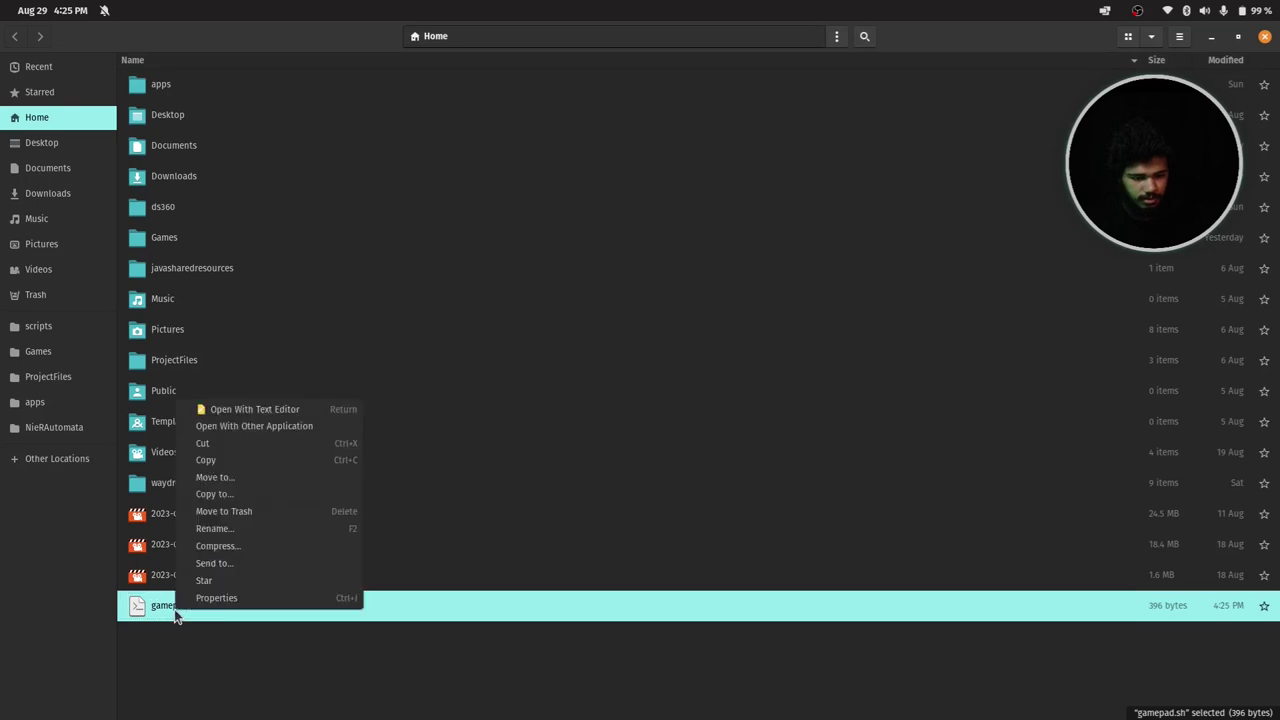
left_click(202, 595)
left_click(622, 184)
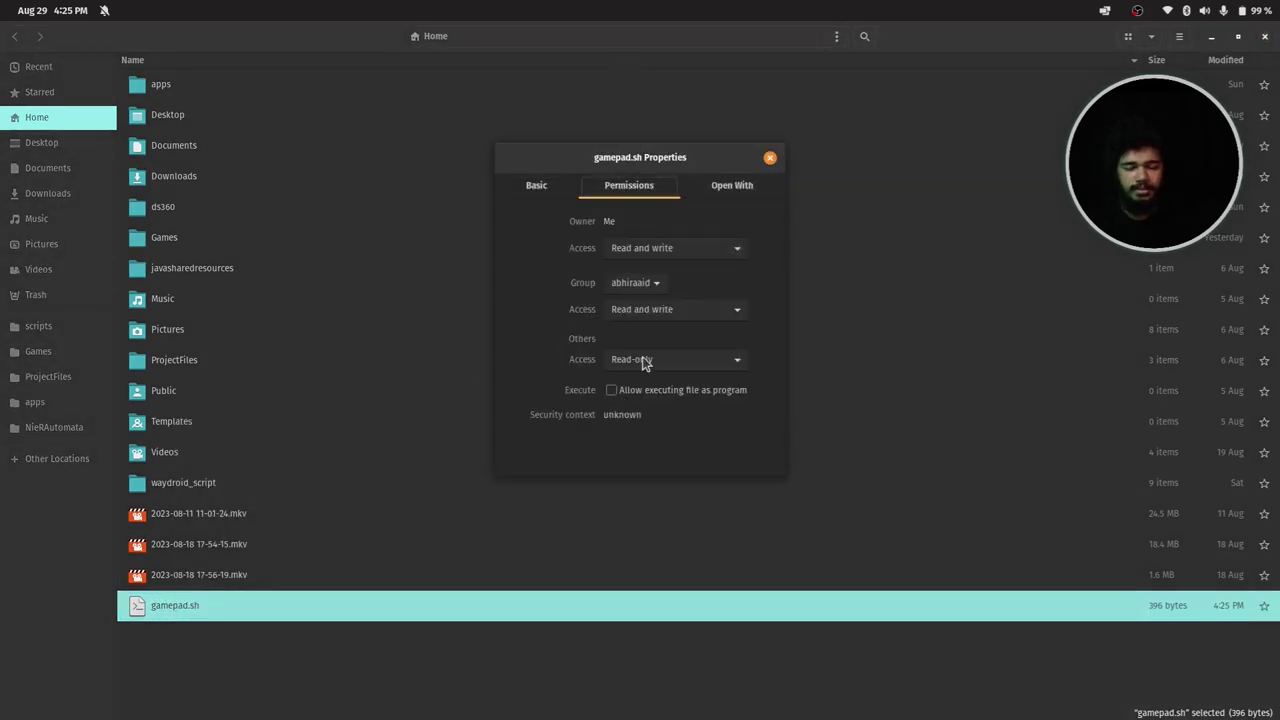
left_click(769, 157)
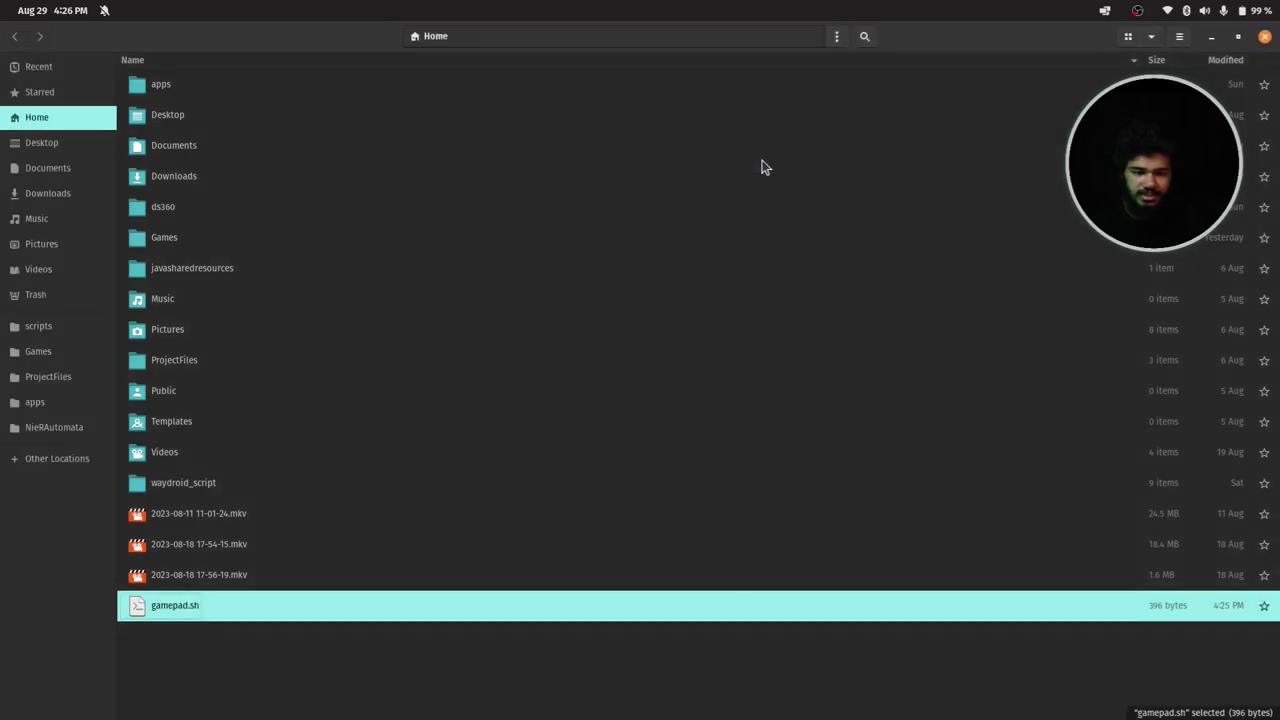
left_click(668, 645)
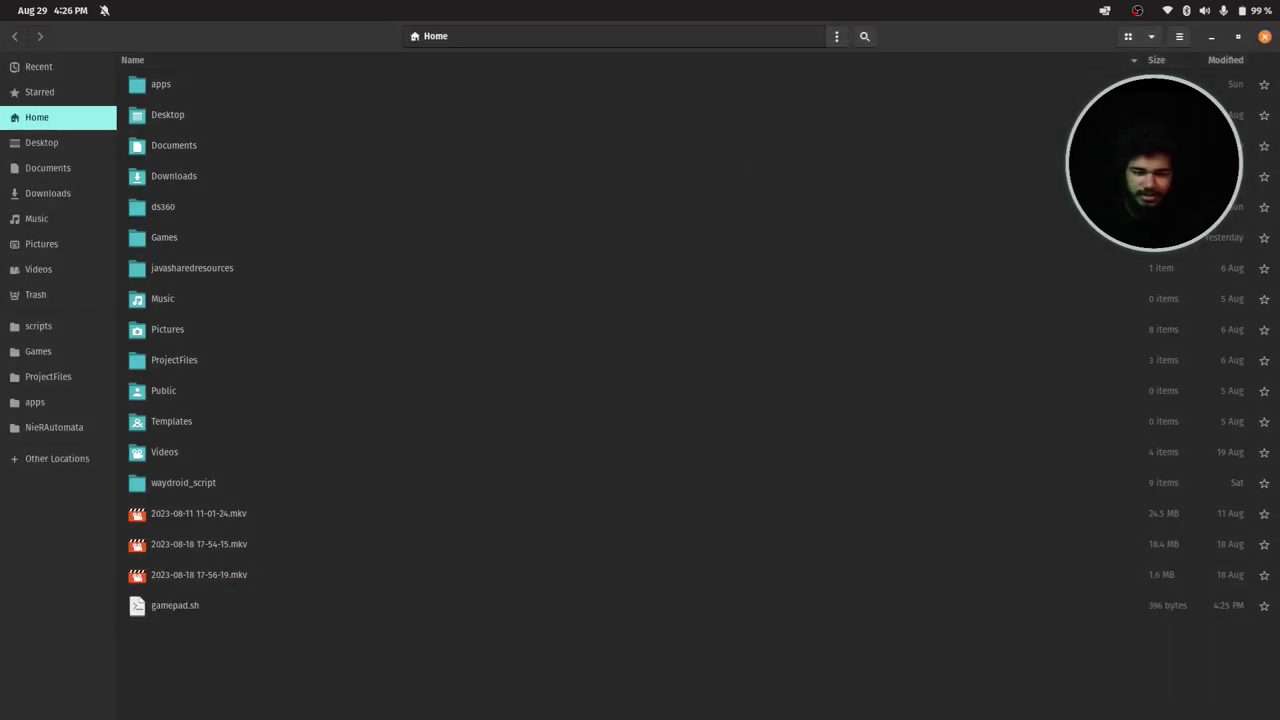
Step: Minimize the file manager and launch Lutris and Steam from the application launcher
left_click(1211, 37)
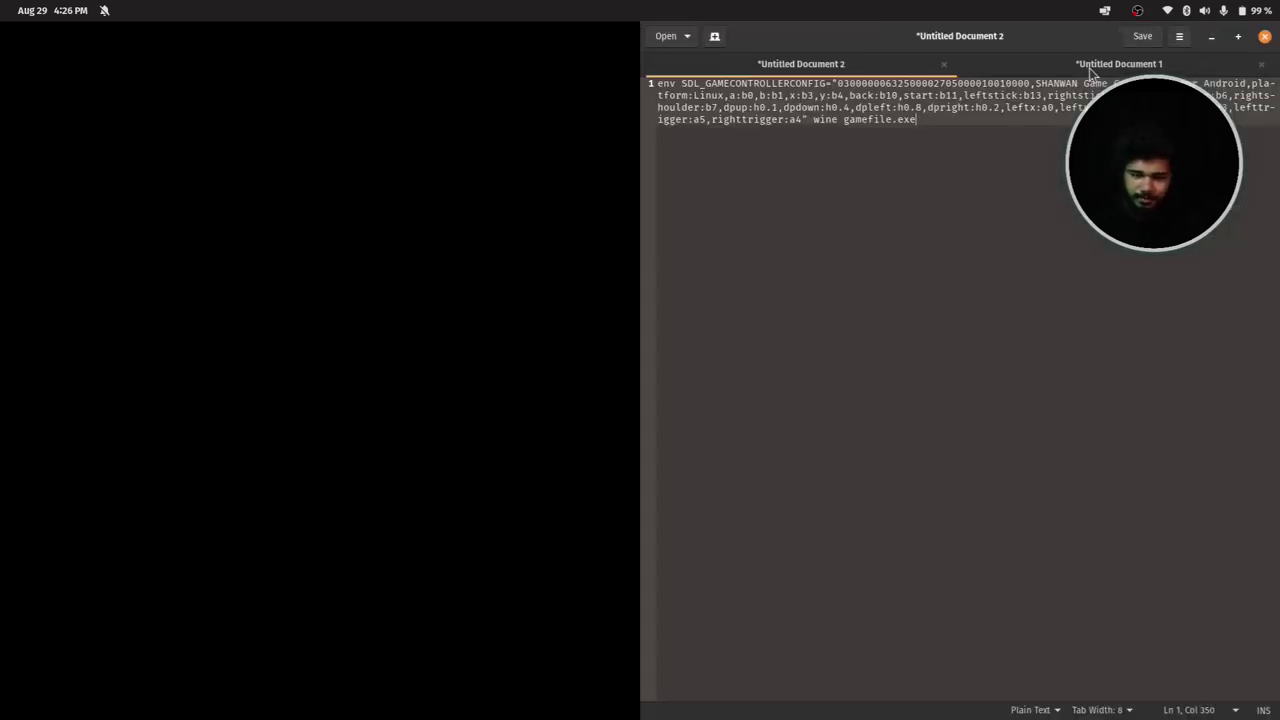
mouse_move(1269, 449)
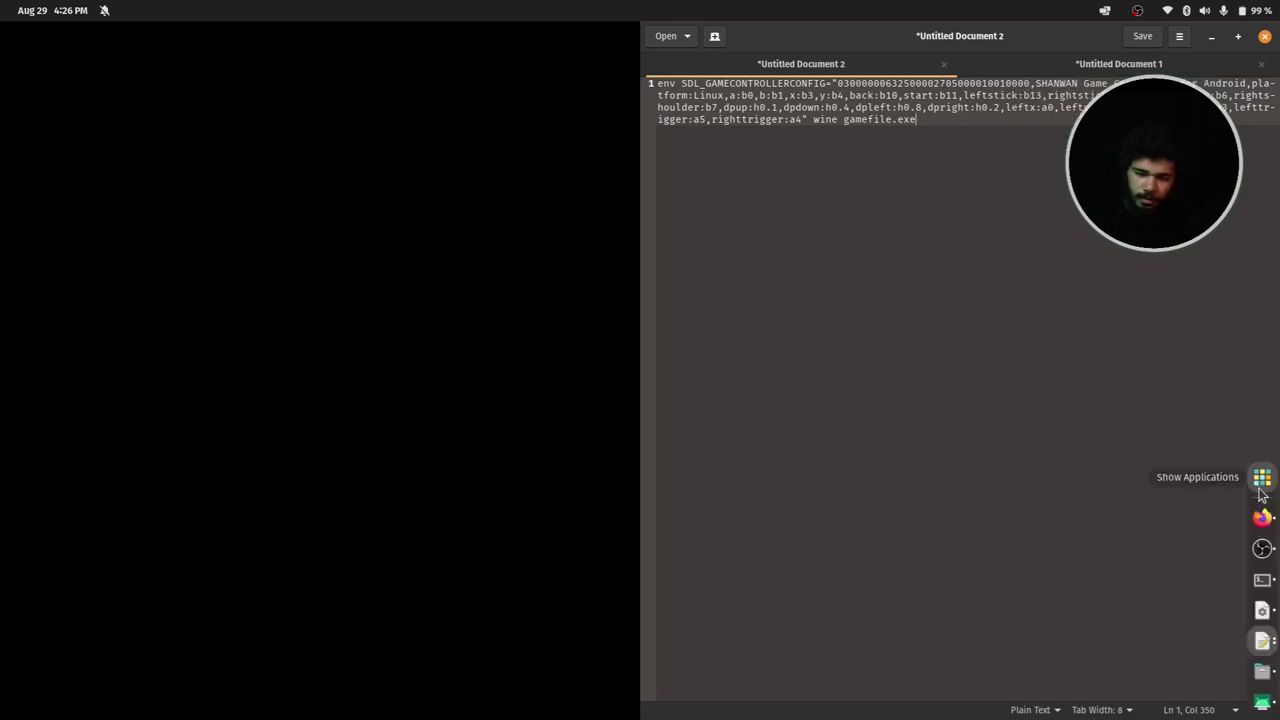
left_click(1262, 478)
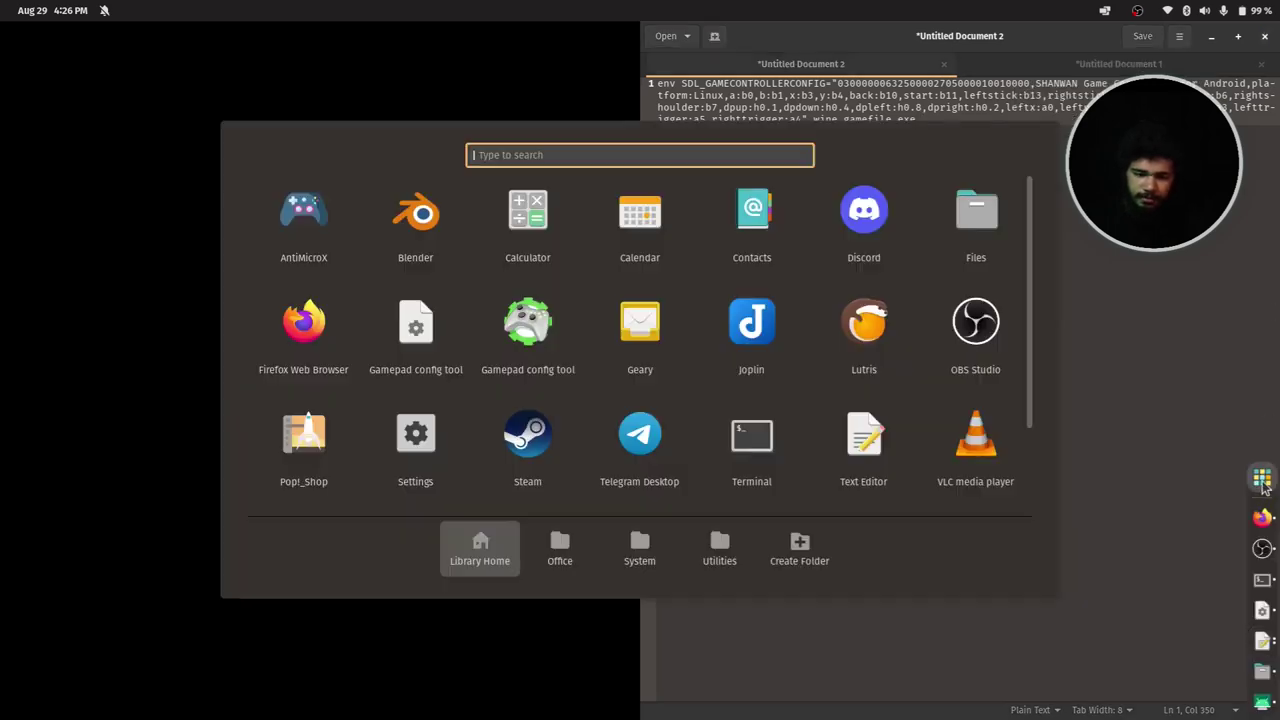
key("Escape")
left_click(1262, 476)
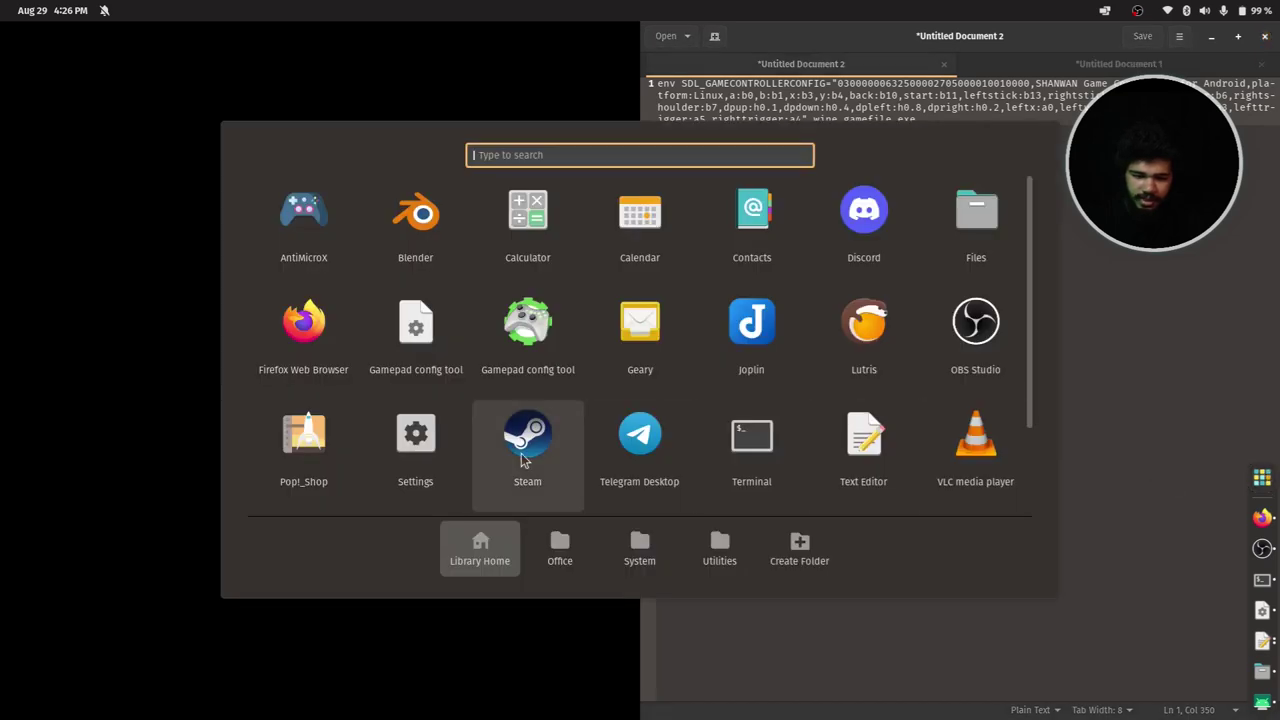
left_click(521, 453)
mouse_move(1268, 480)
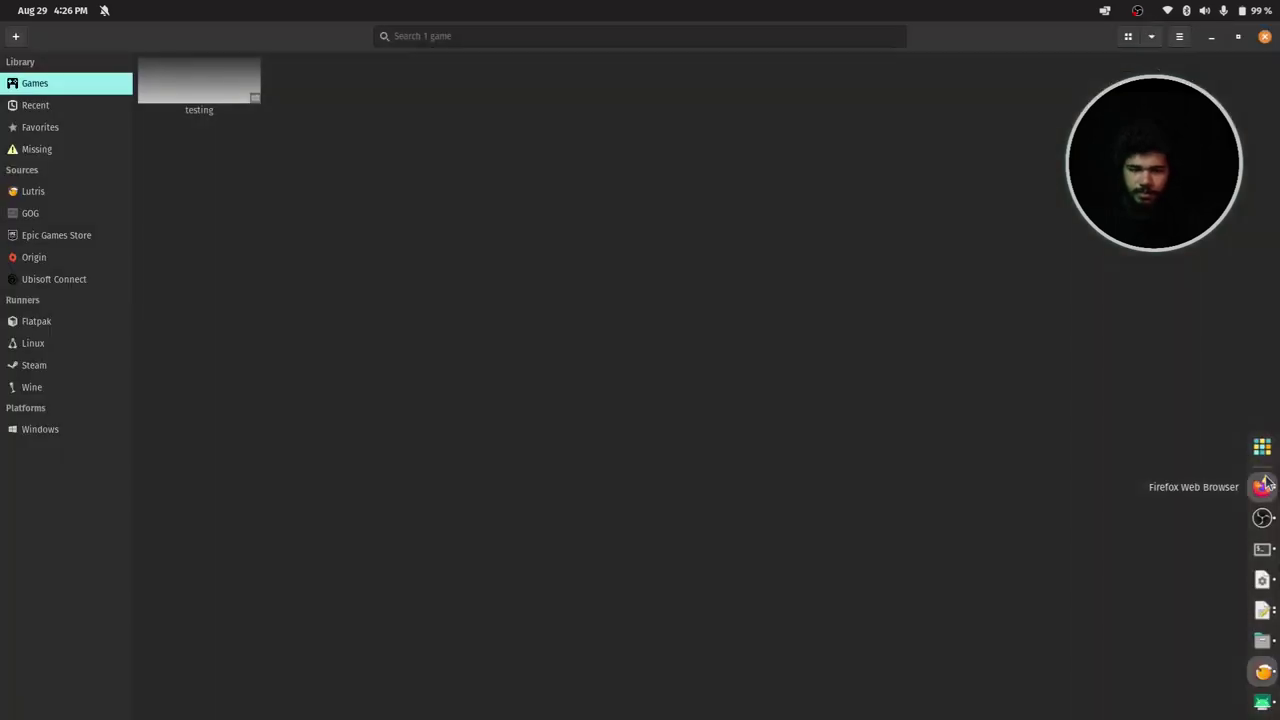
Step: Open the configuration of the Lutris game "testing" and show the environment variables in its system options
left_click(223, 89)
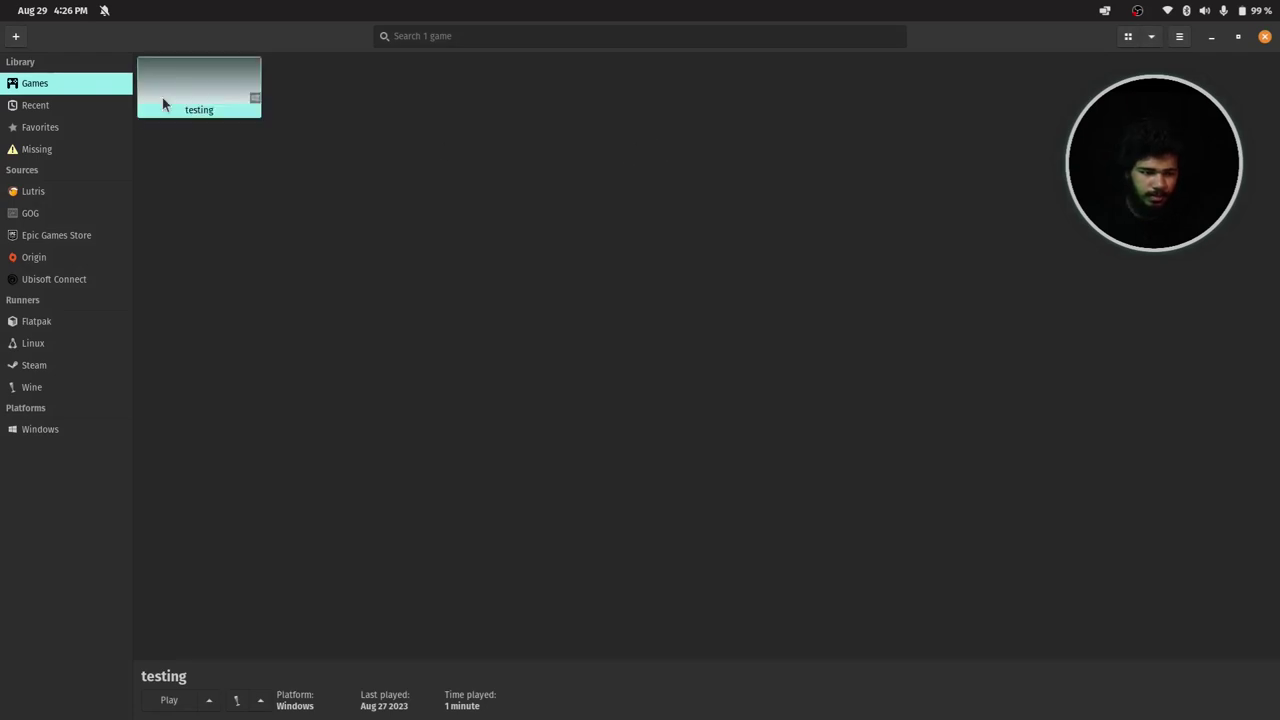
right_click(162, 97)
left_click(226, 145)
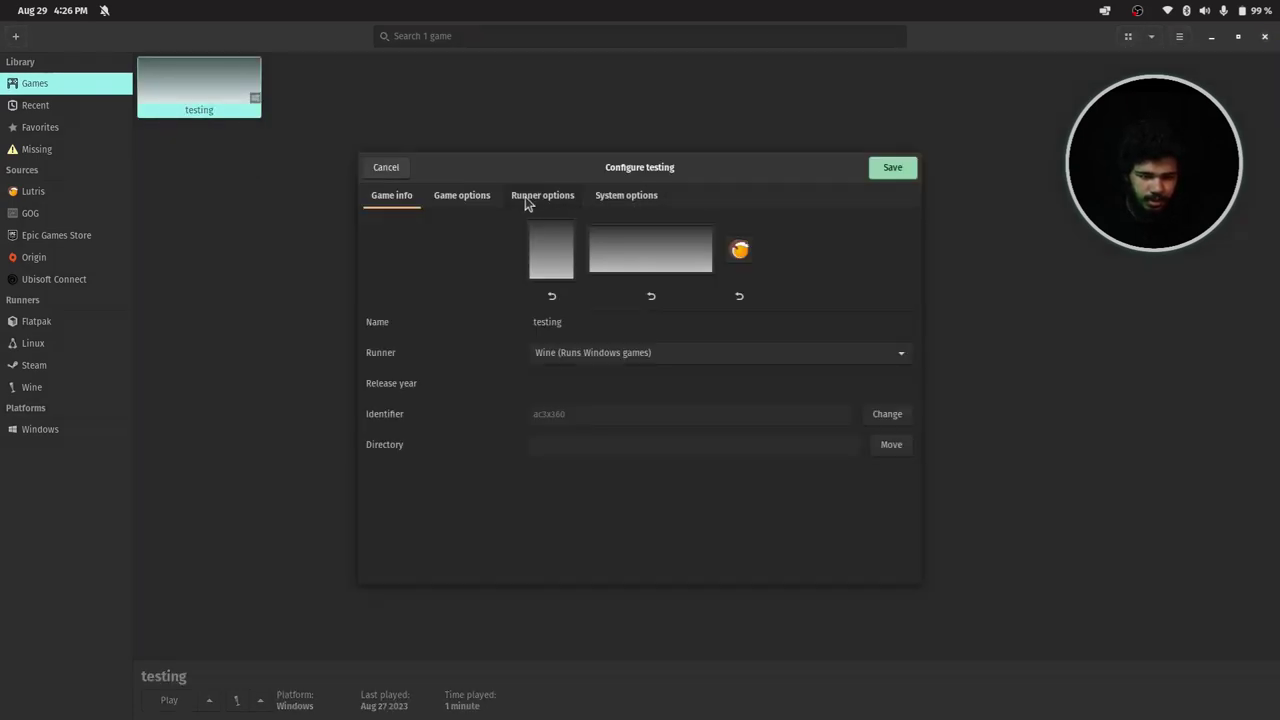
left_click(622, 198)
left_click_drag(659, 170, 663, 36)
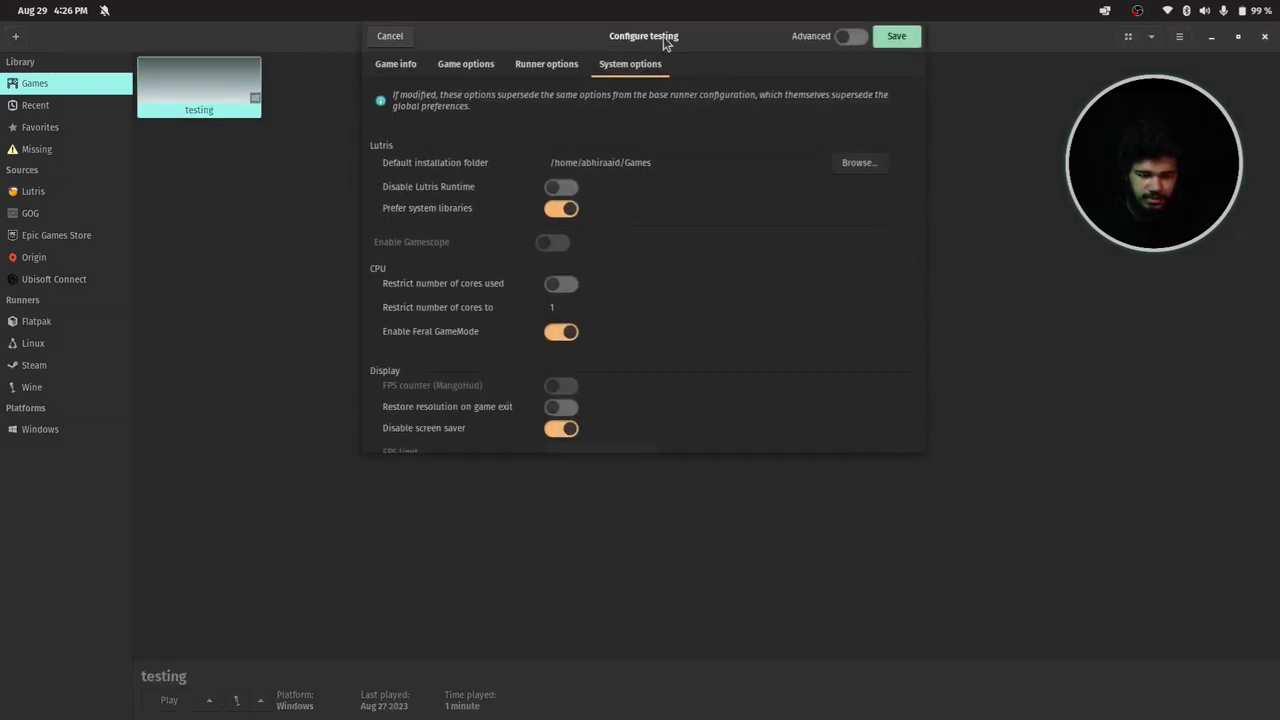
scroll(640, 300, "down", 5)
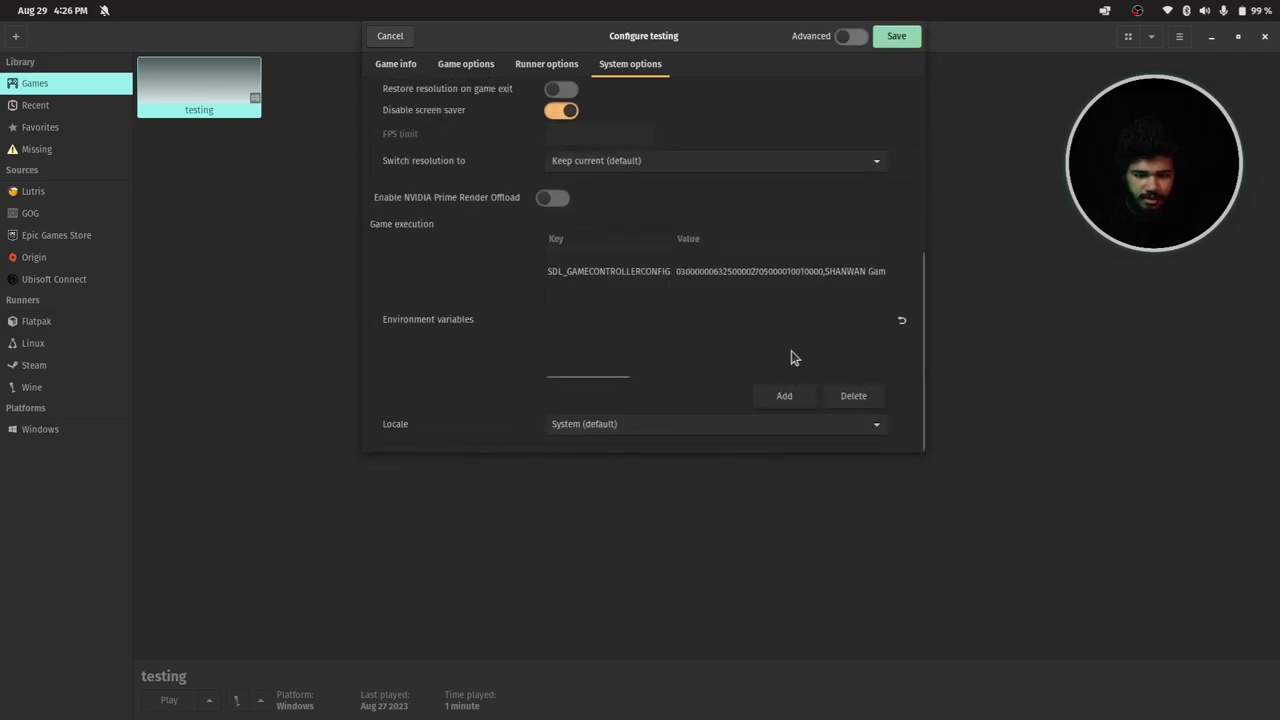
Step: Reset the environment variables of the "testing" game to clear the existing SDL_GAMECONTROLLERCONFIG entry, and minimize the Steam window
left_click(597, 277)
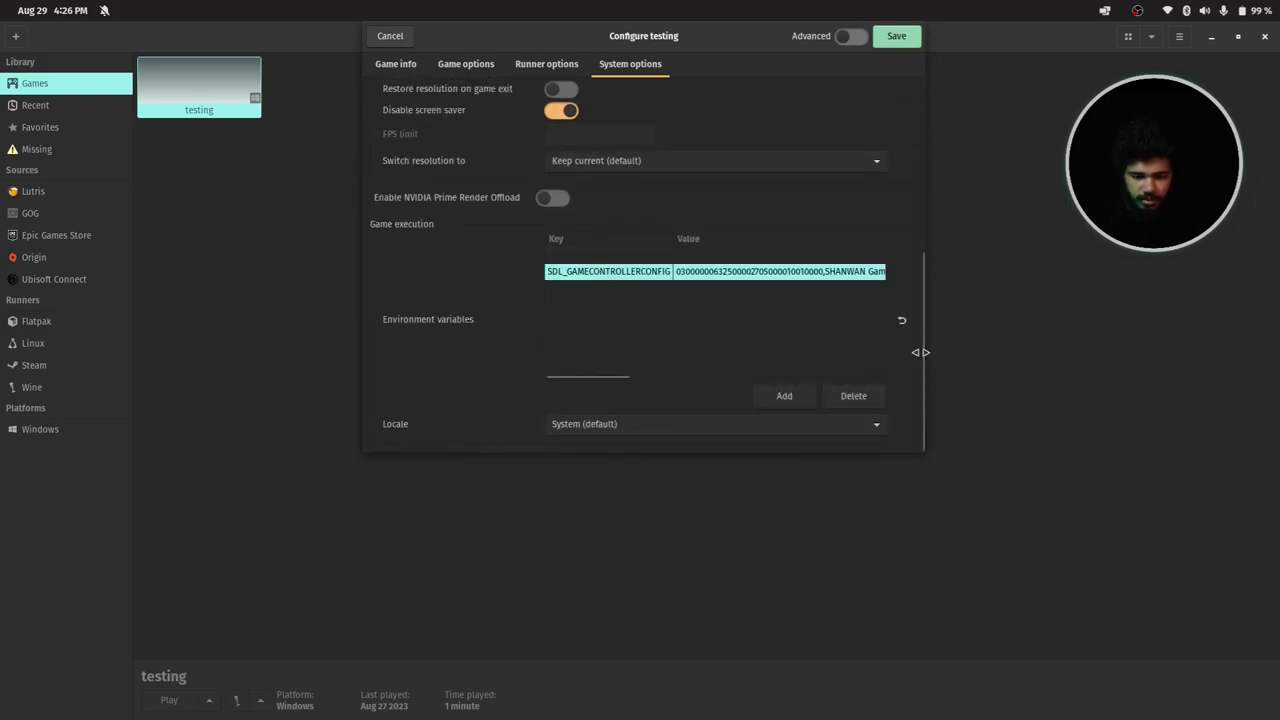
left_click(902, 321)
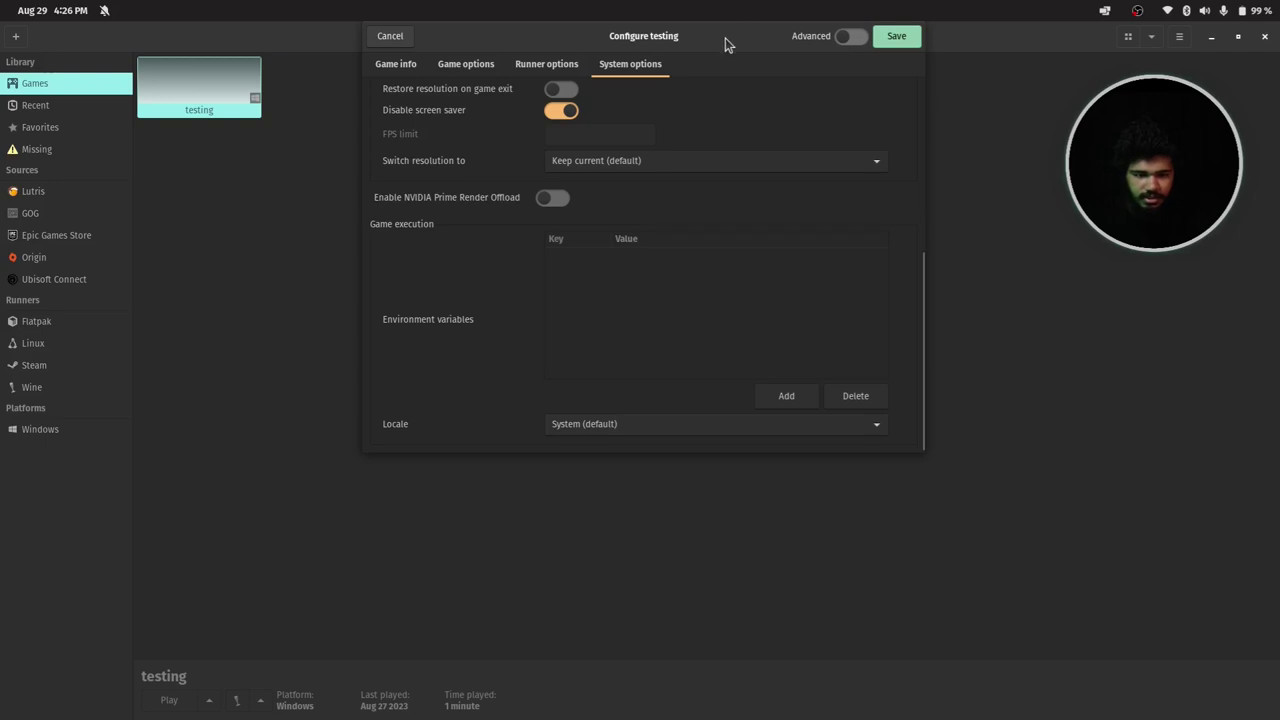
left_click_drag(723, 43, 708, 128)
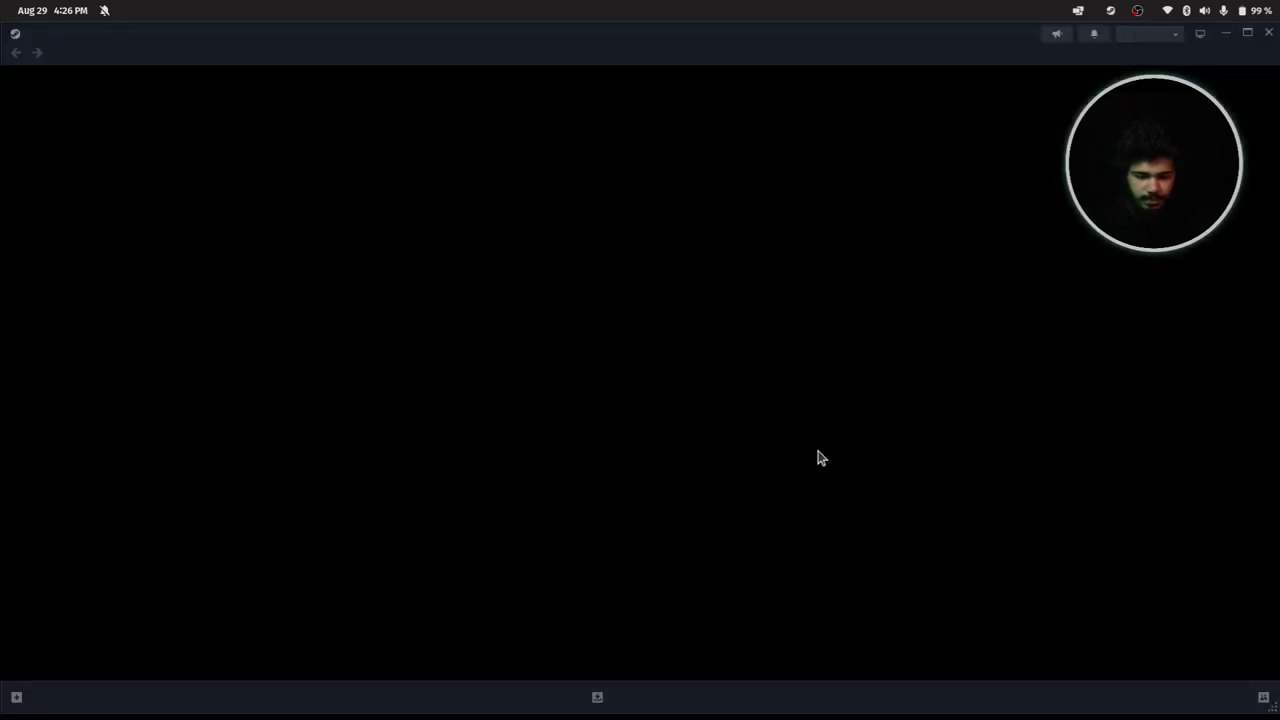
left_click(1225, 33)
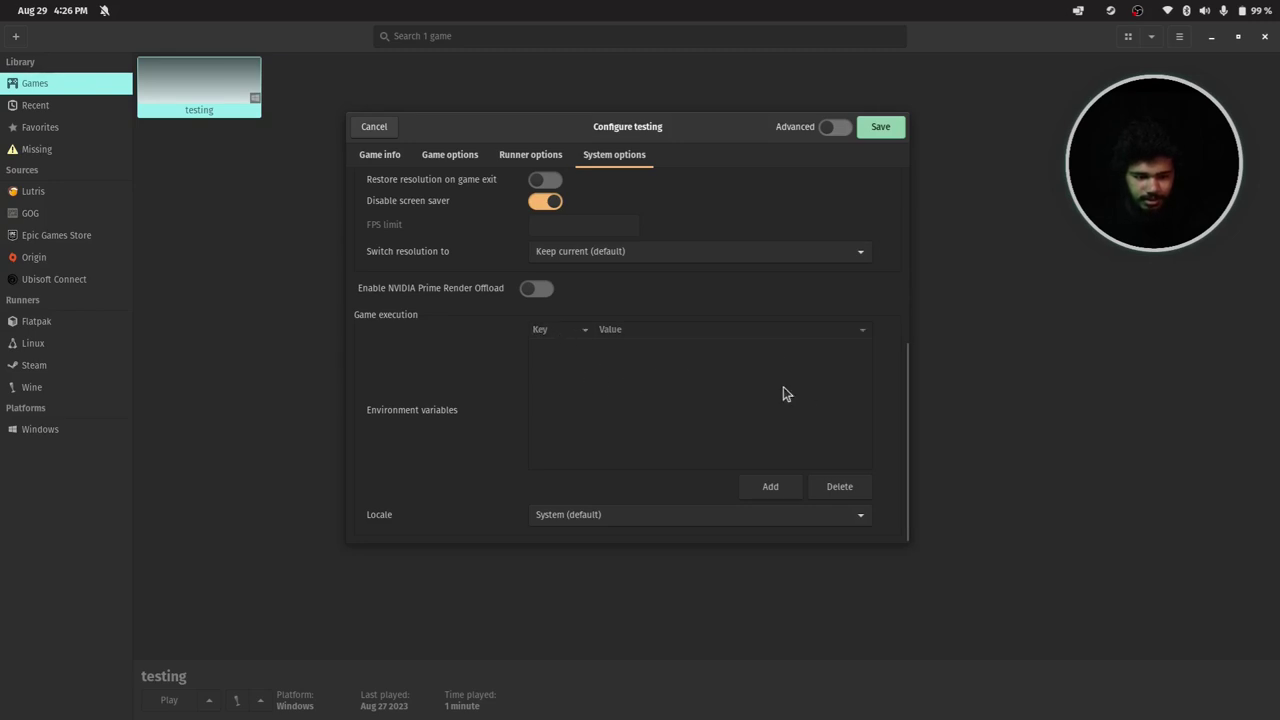
Step: Add an environment variable with the key SDL_GAMECONTROLLERCONFIG, copied from the launch command in Untitled Document 2
left_click(770, 487)
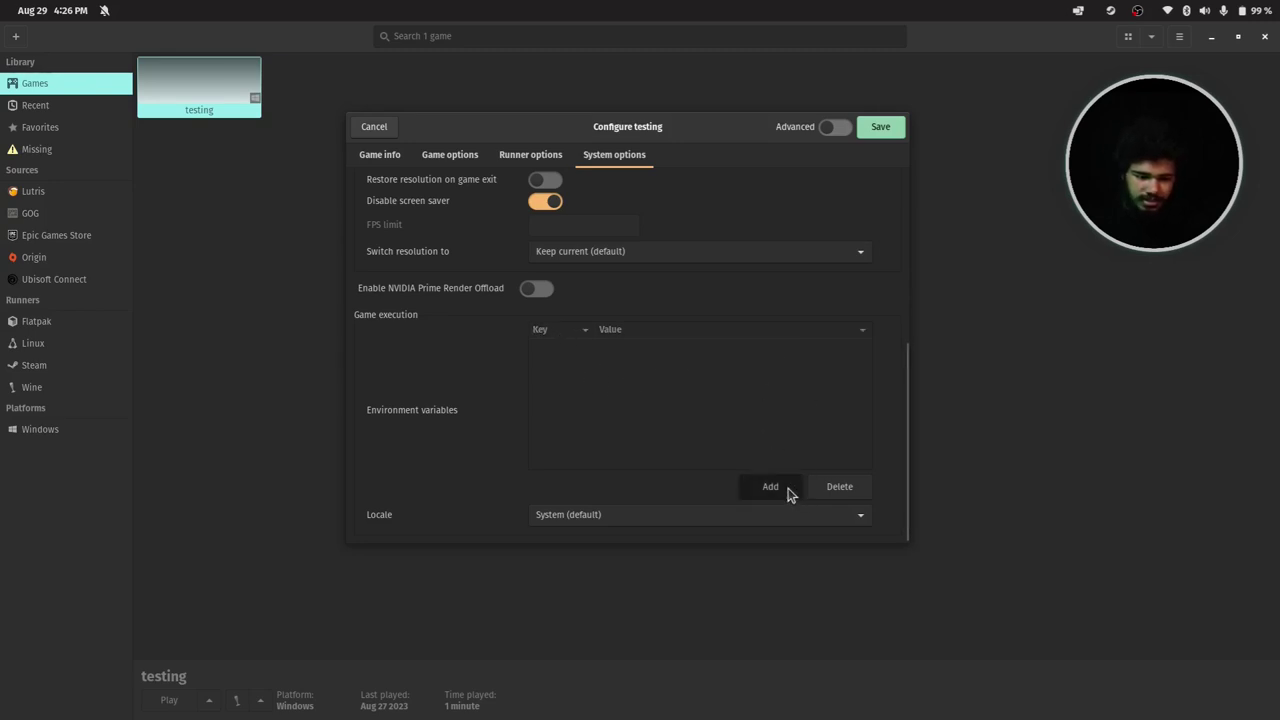
left_click(566, 348)
mouse_move(1275, 404)
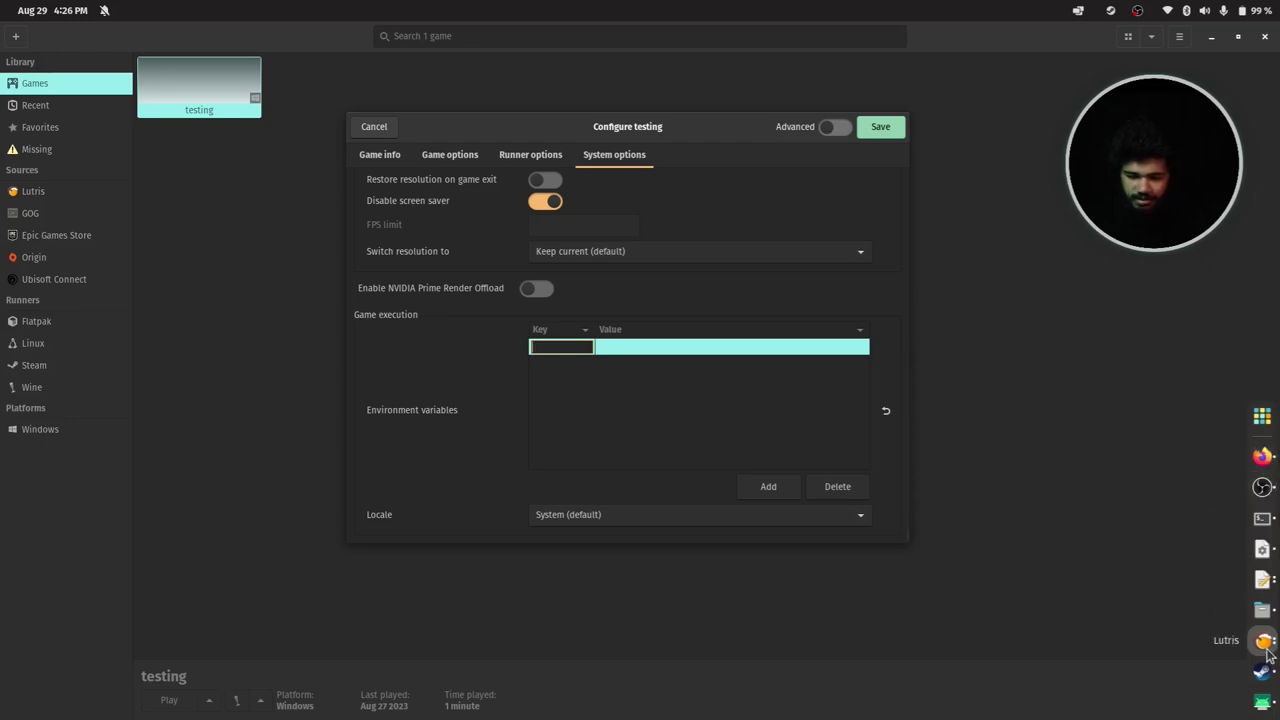
left_click(1263, 580)
left_click(1176, 548)
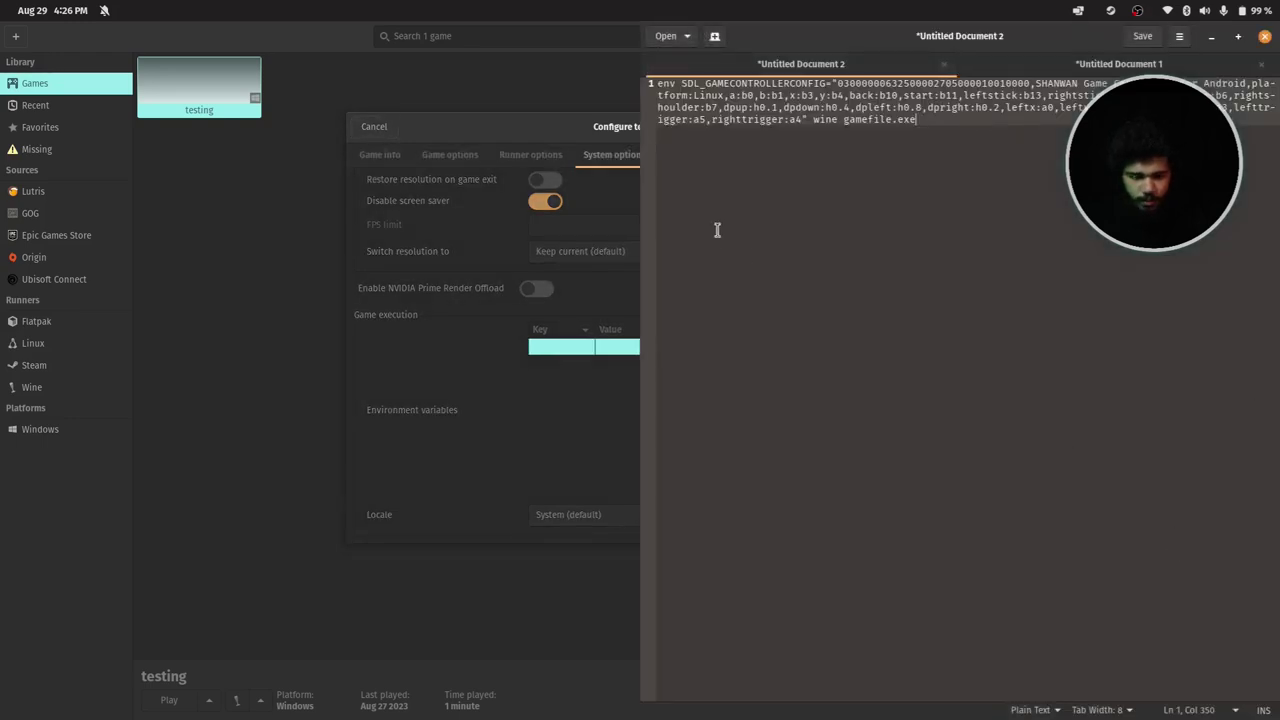
left_click_drag(684, 83, 824, 80)
right_click(824, 83)
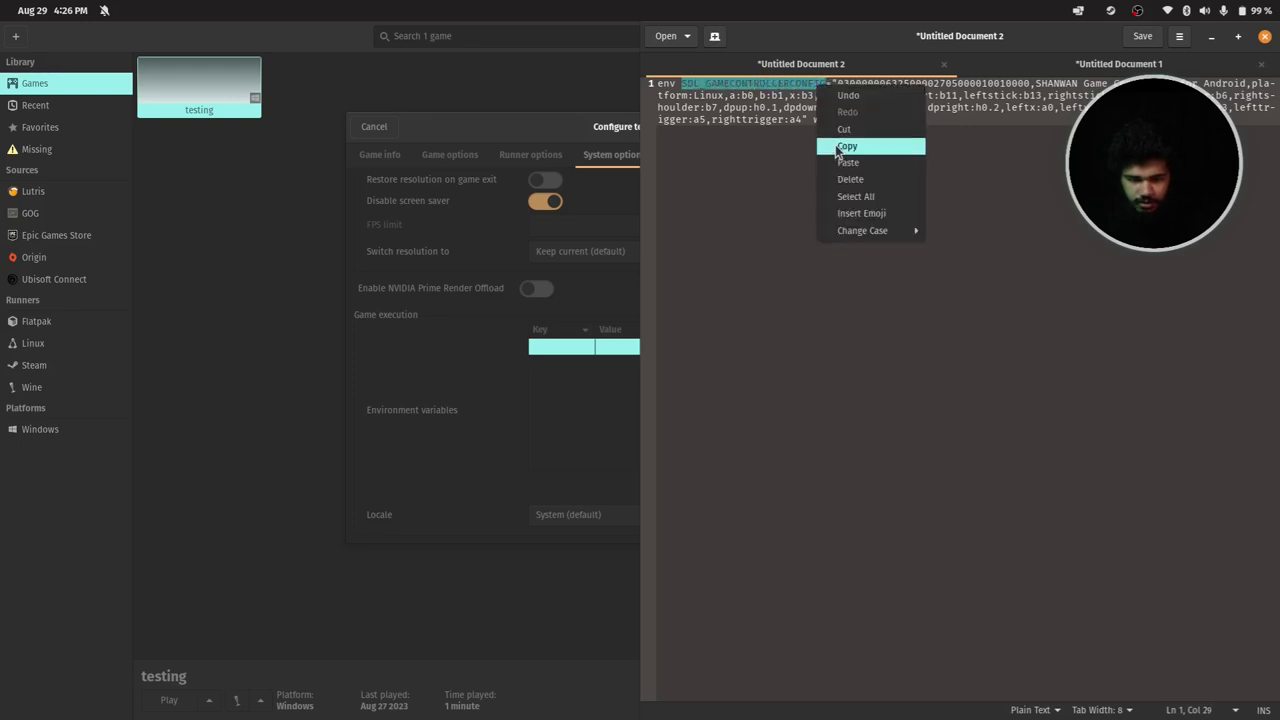
left_click(835, 145)
left_click(547, 348)
right_click(564, 354)
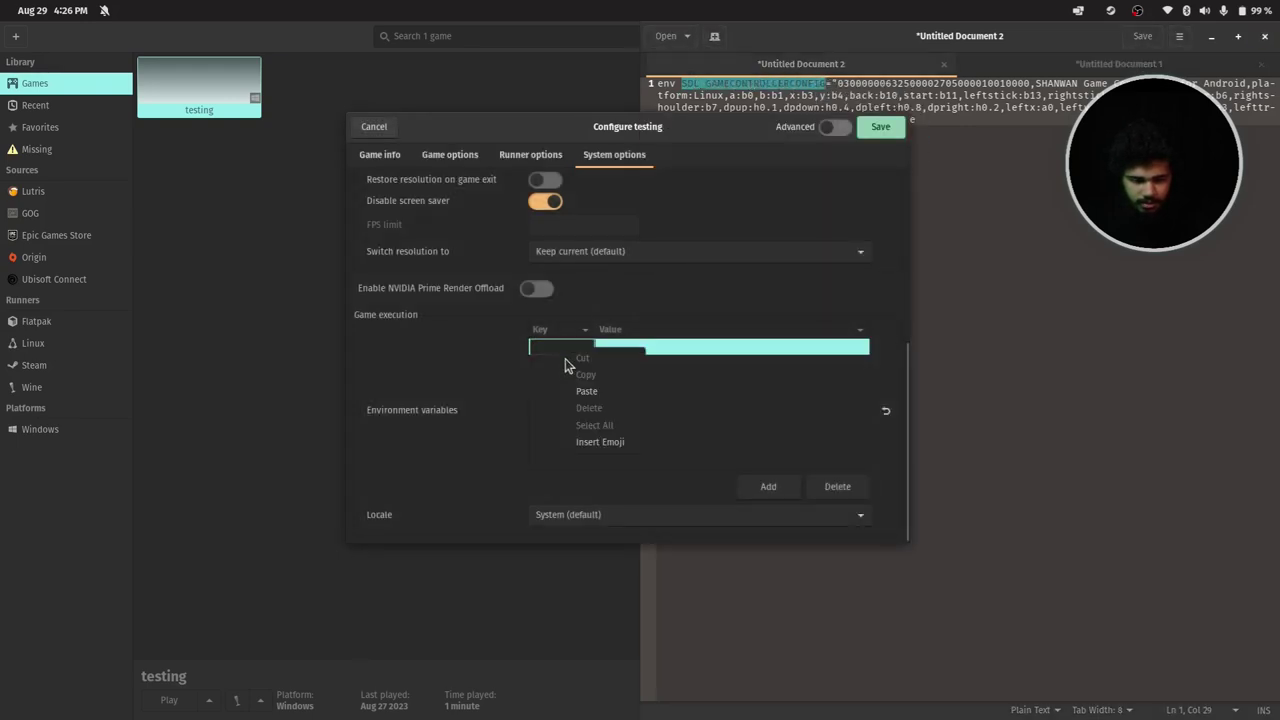
left_click(583, 386)
key("Return")
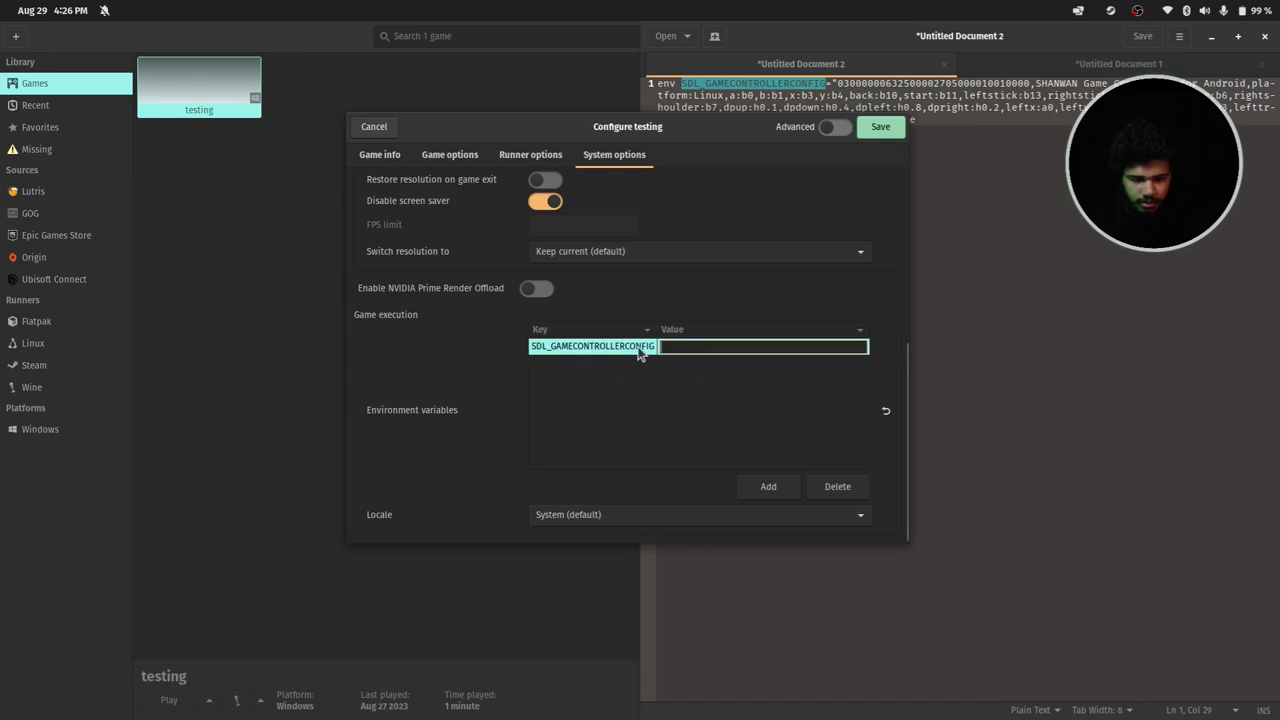
Step: Set the SDL_GAMECONTROLLERCONFIG value to the full SHANWAN controller mapping string copied from Untitled Document 1
left_click(1069, 271)
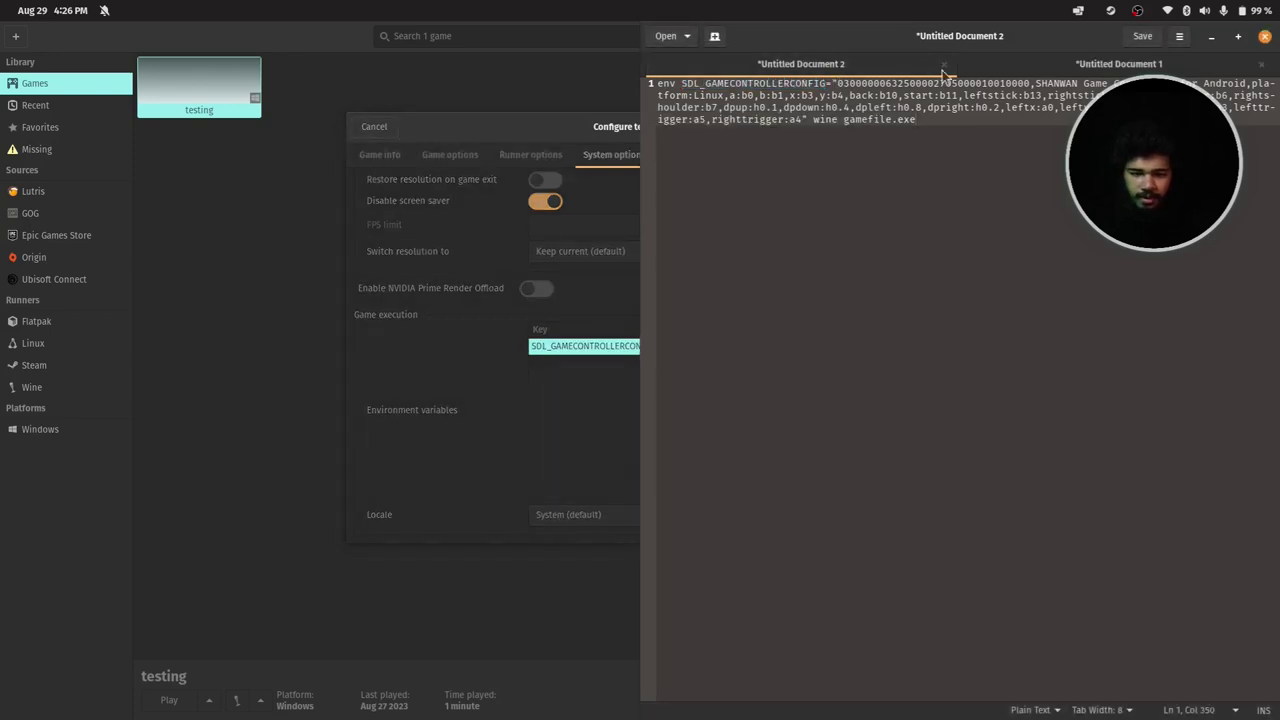
left_click(1000, 69)
left_click_drag(1245, 115, 631, 70)
right_click(685, 92)
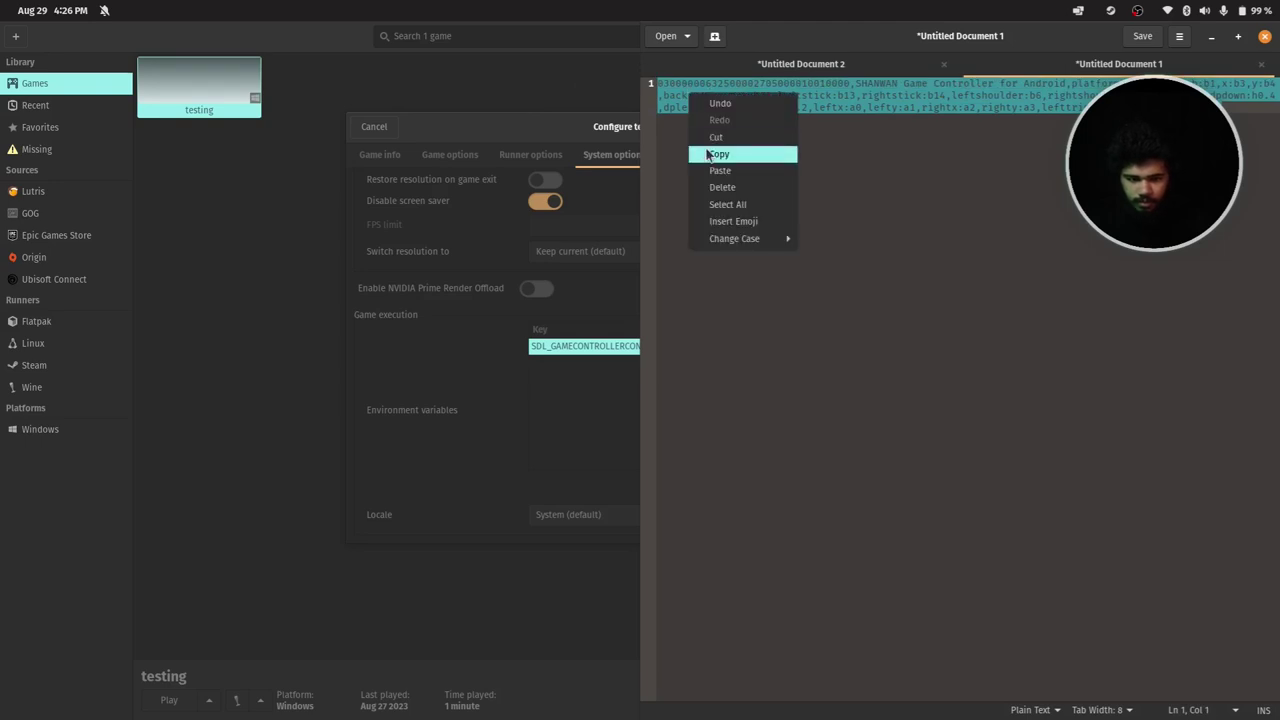
left_click(706, 151)
left_click(706, 146)
left_click(486, 390)
left_click(850, 346)
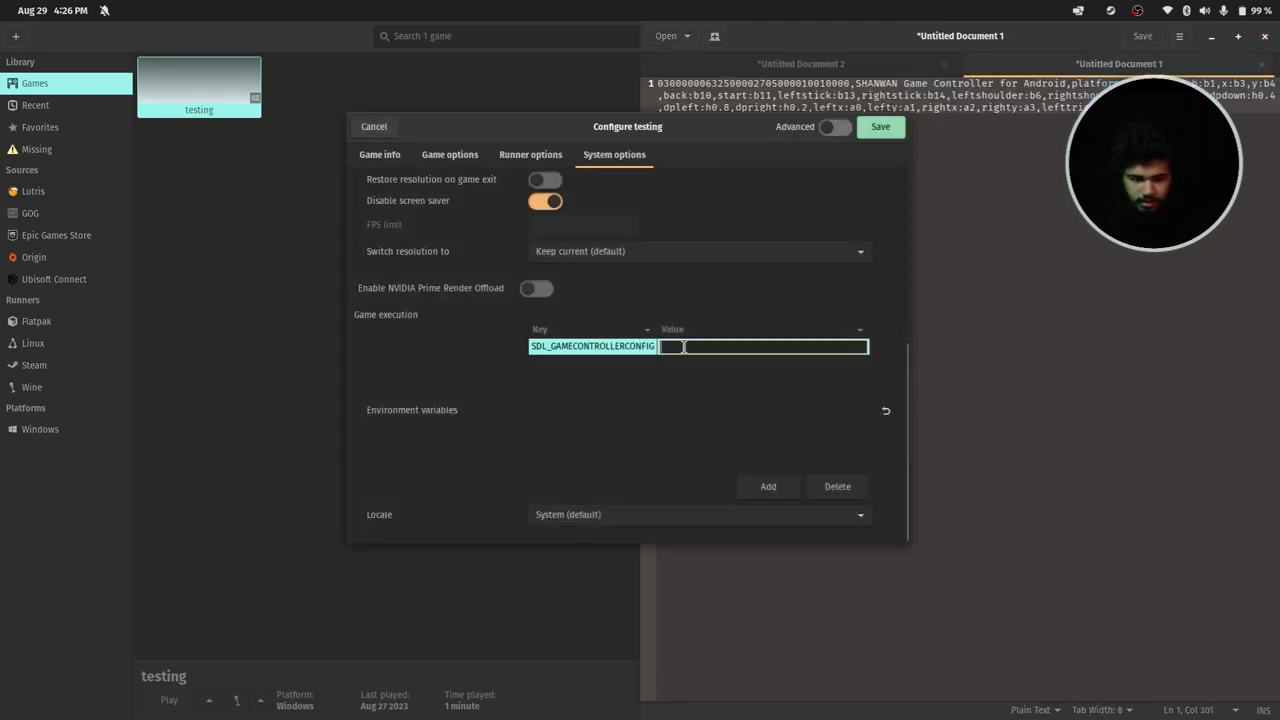
right_click(850, 346)
left_click(880, 384)
key("Return")
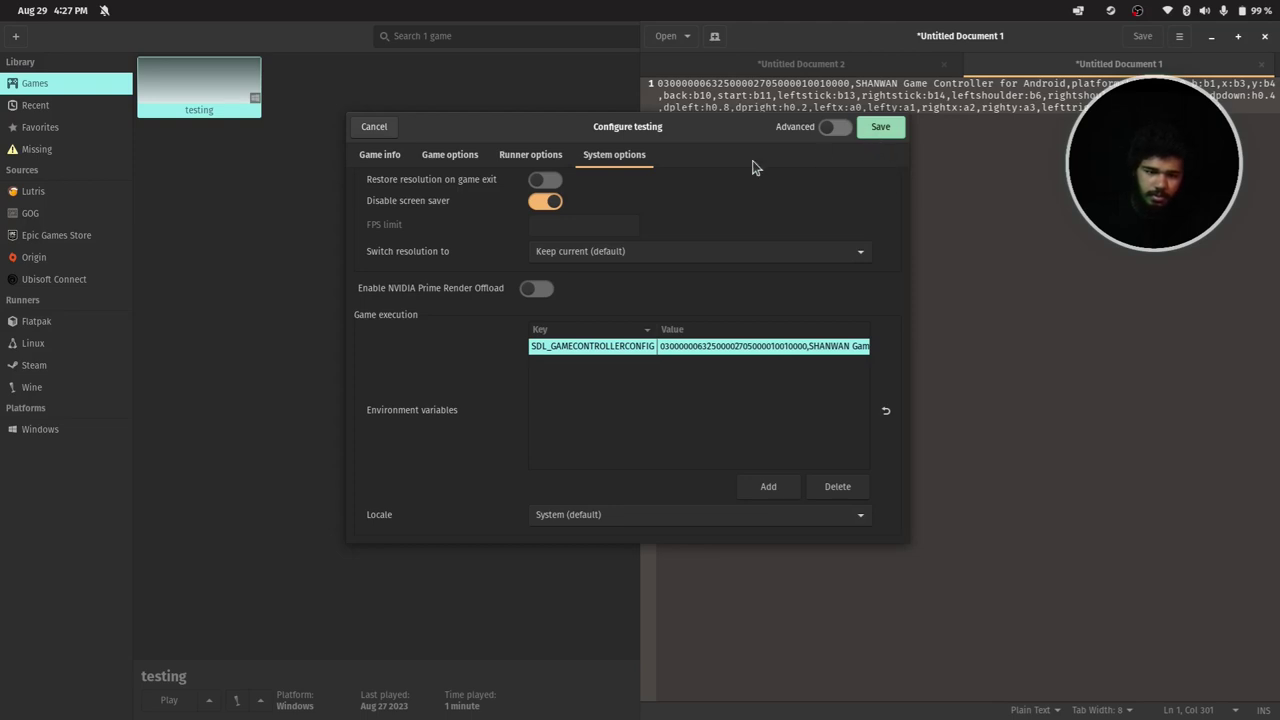
Step: Save the configuration of the "testing" game and close Lutris
left_click(895, 131)
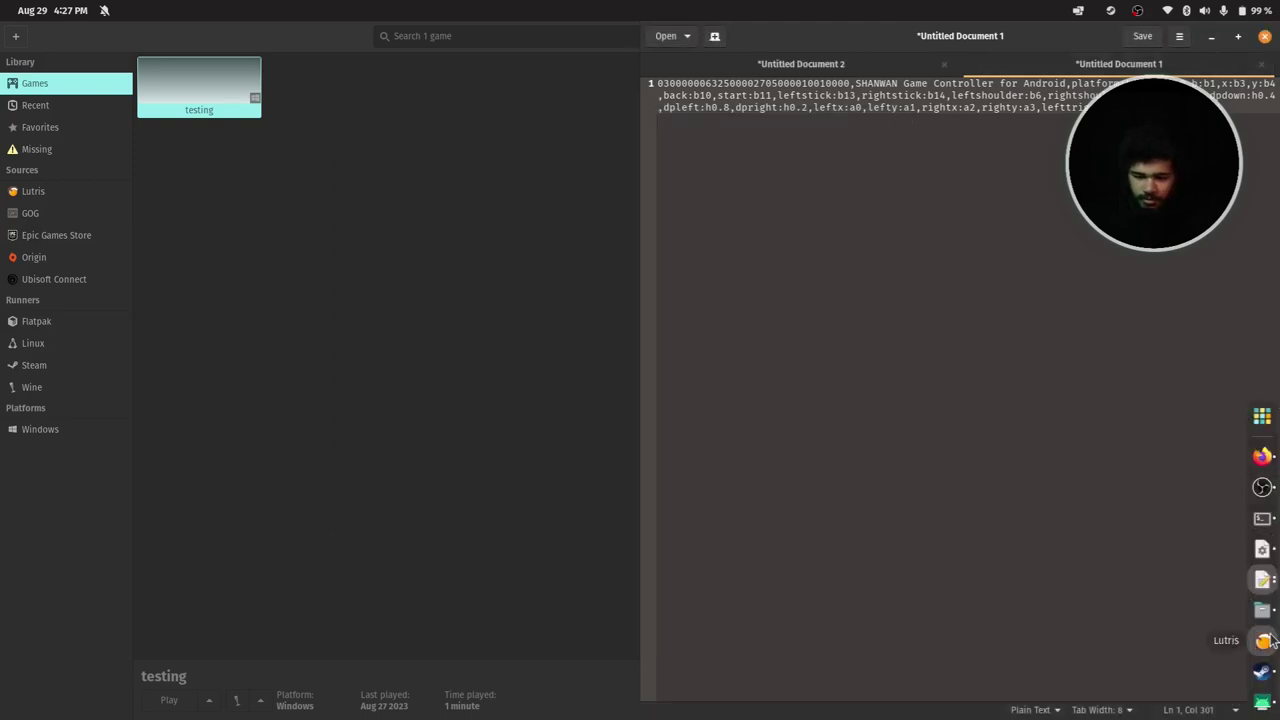
left_click(1262, 641)
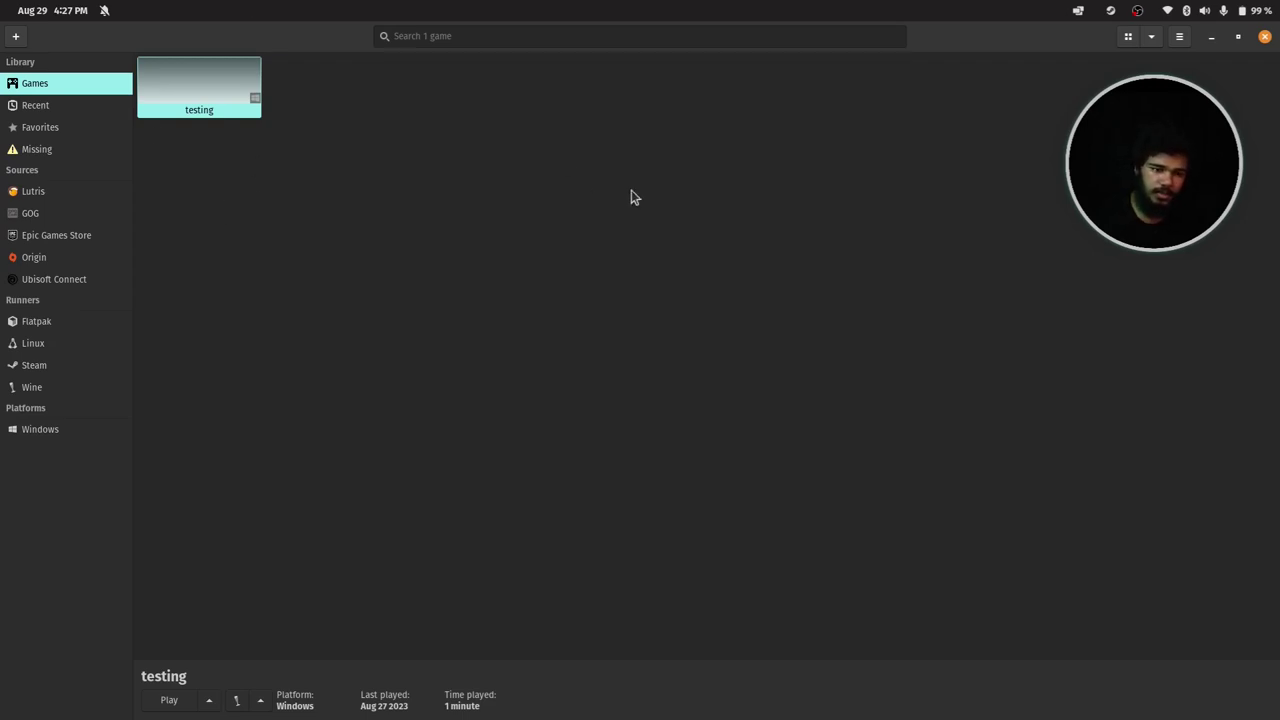
left_click(1265, 36)
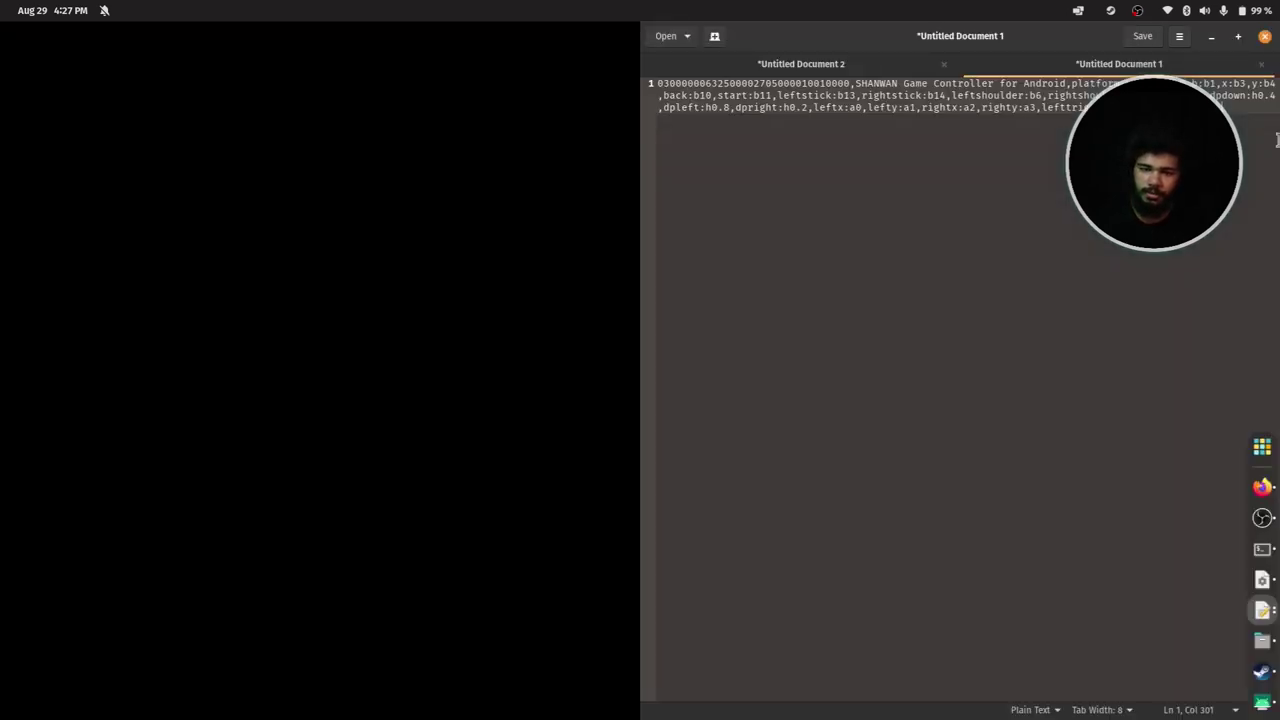
Step: Switch to Steam and open NieR:Automata's General properties from the library, ready to edit its launch options
left_click(1263, 671)
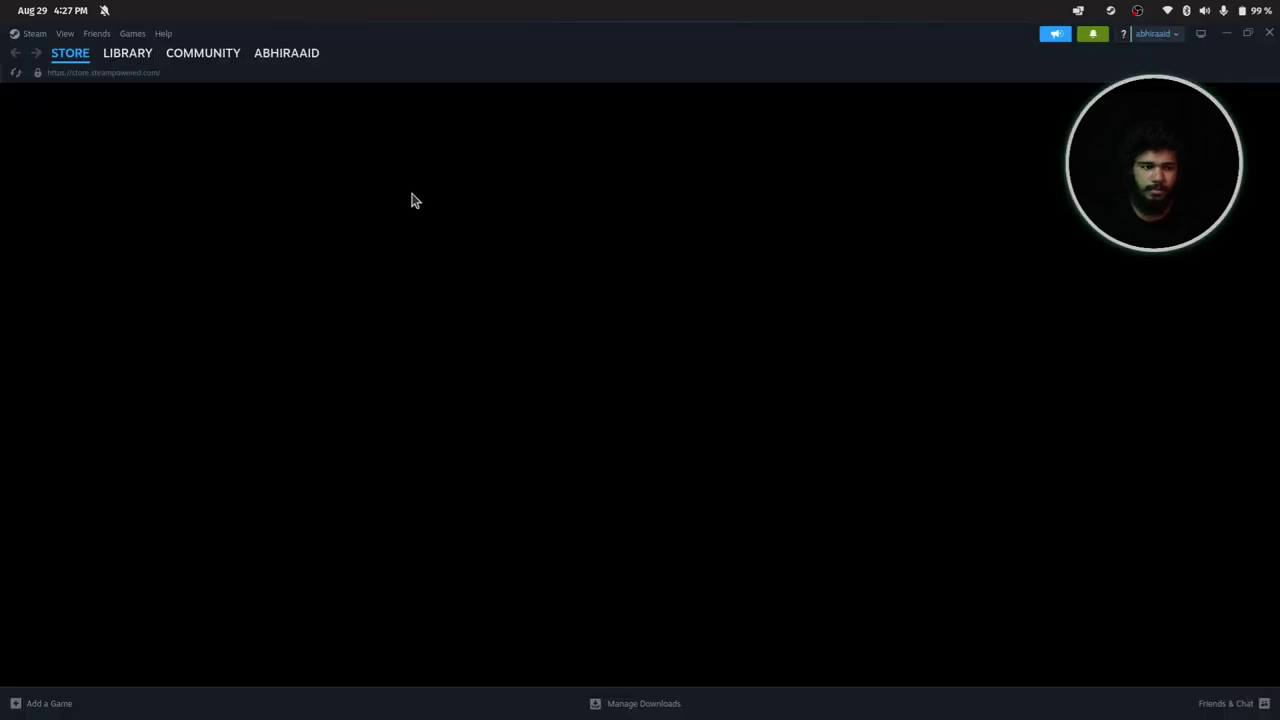
left_click(117, 53)
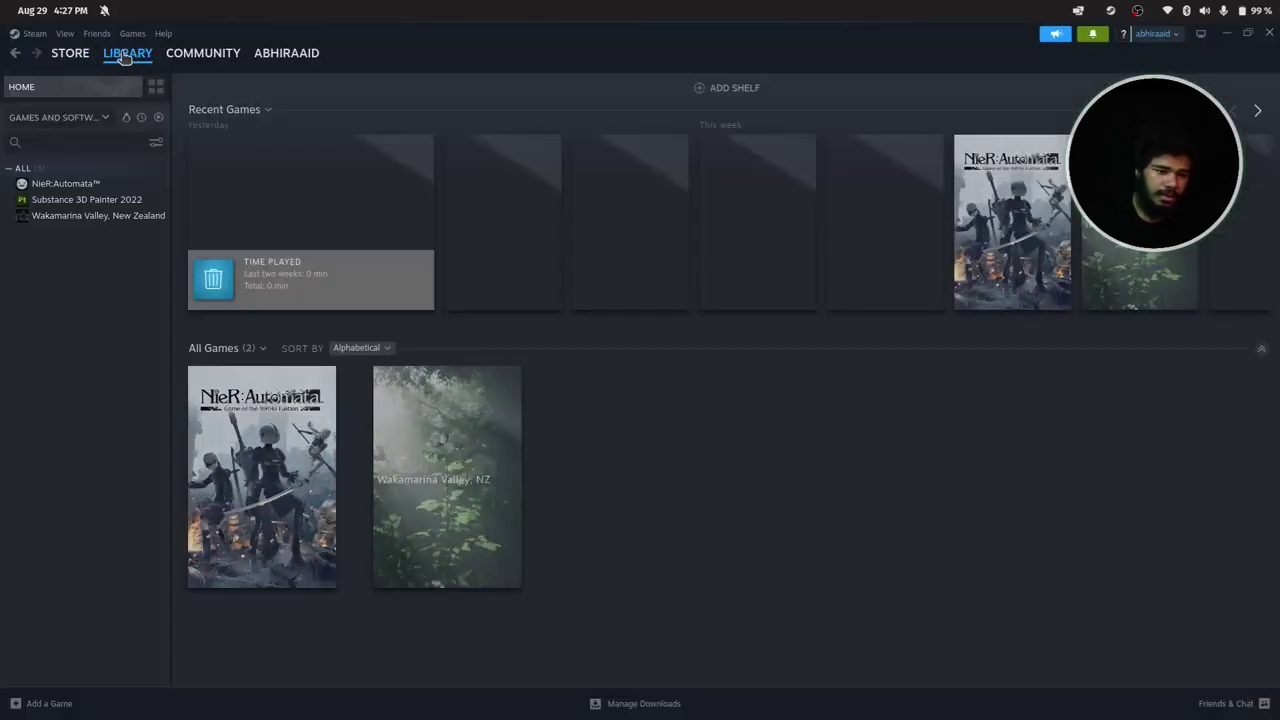
left_click(100, 184)
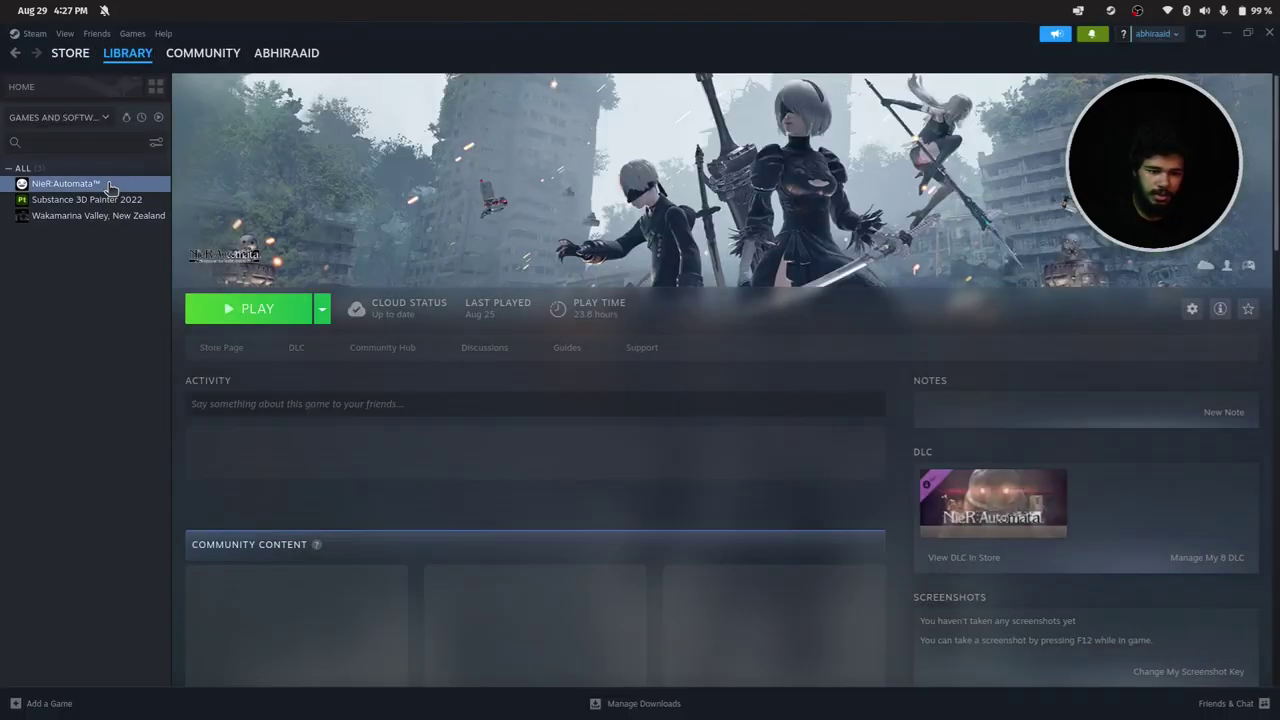
left_click(1191, 309)
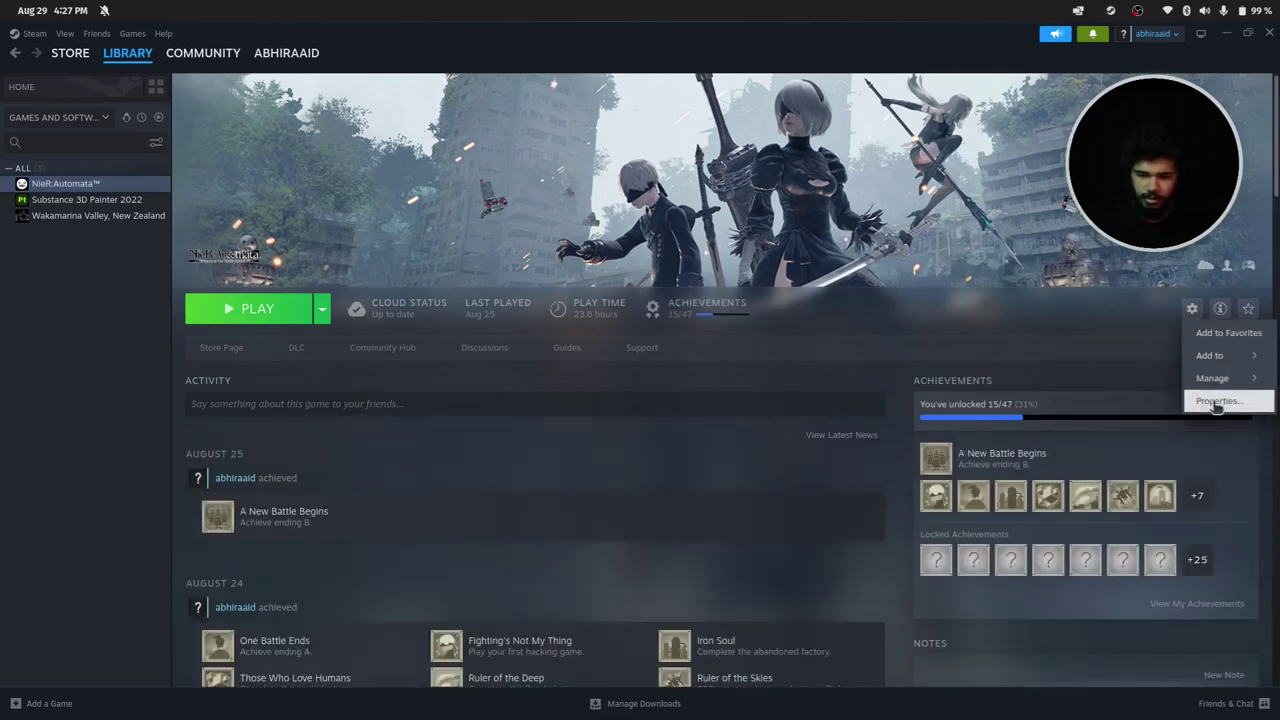
left_click(1215, 401)
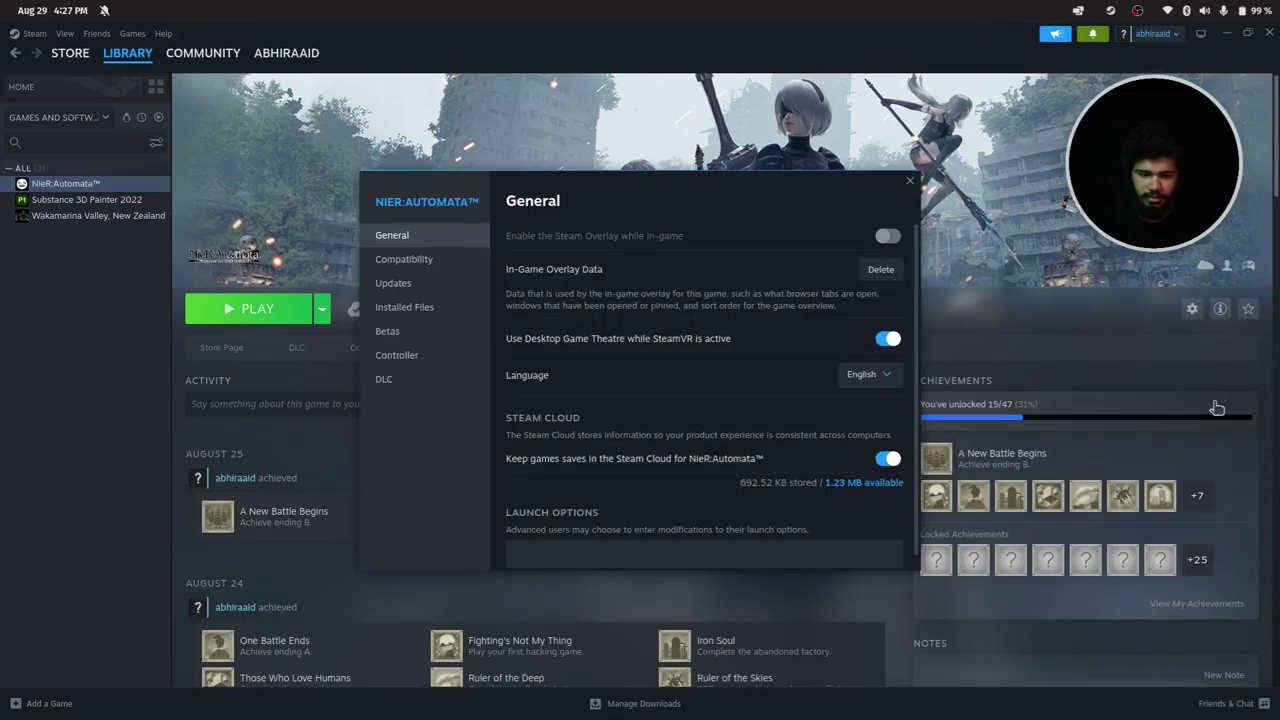
left_click(437, 358)
left_click(452, 234)
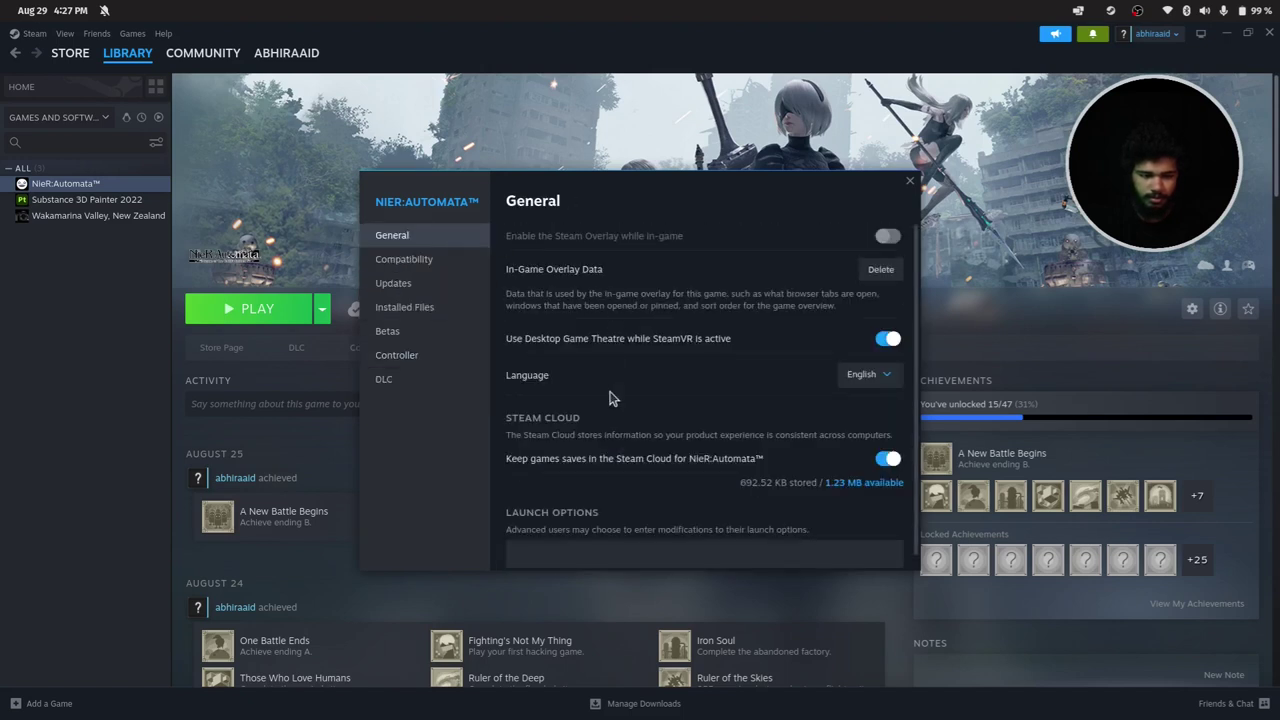
scroll(610, 400, "down", 1)
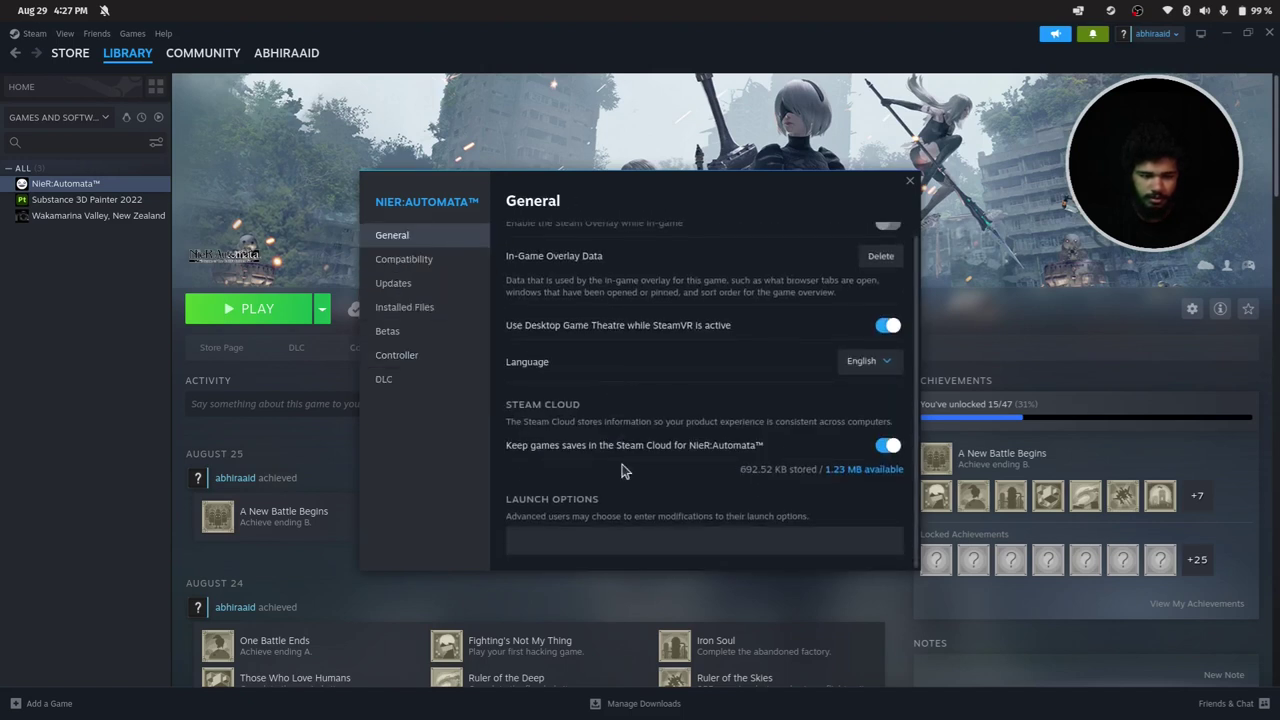
left_click(593, 543)
Step: Switch to Untitled Document 2 in the gedit text editor and move its window to the middle of the screen
mouse_move(1265, 490)
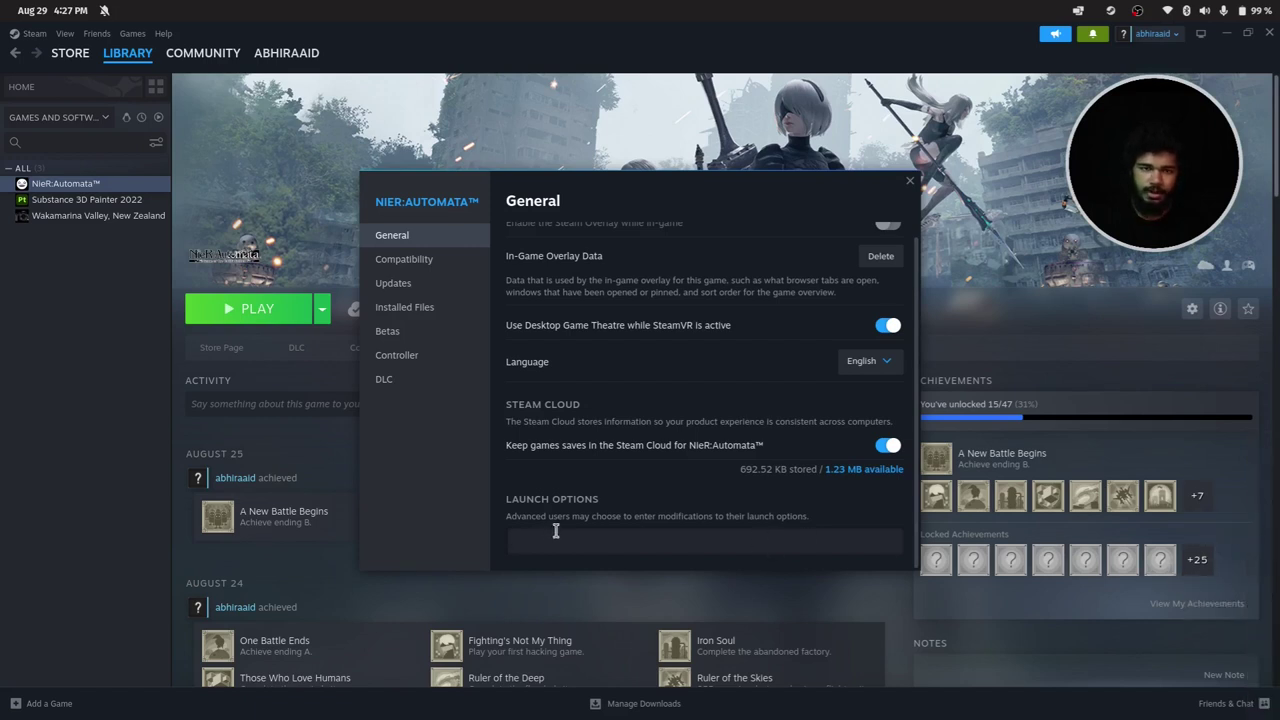
left_click(1262, 610)
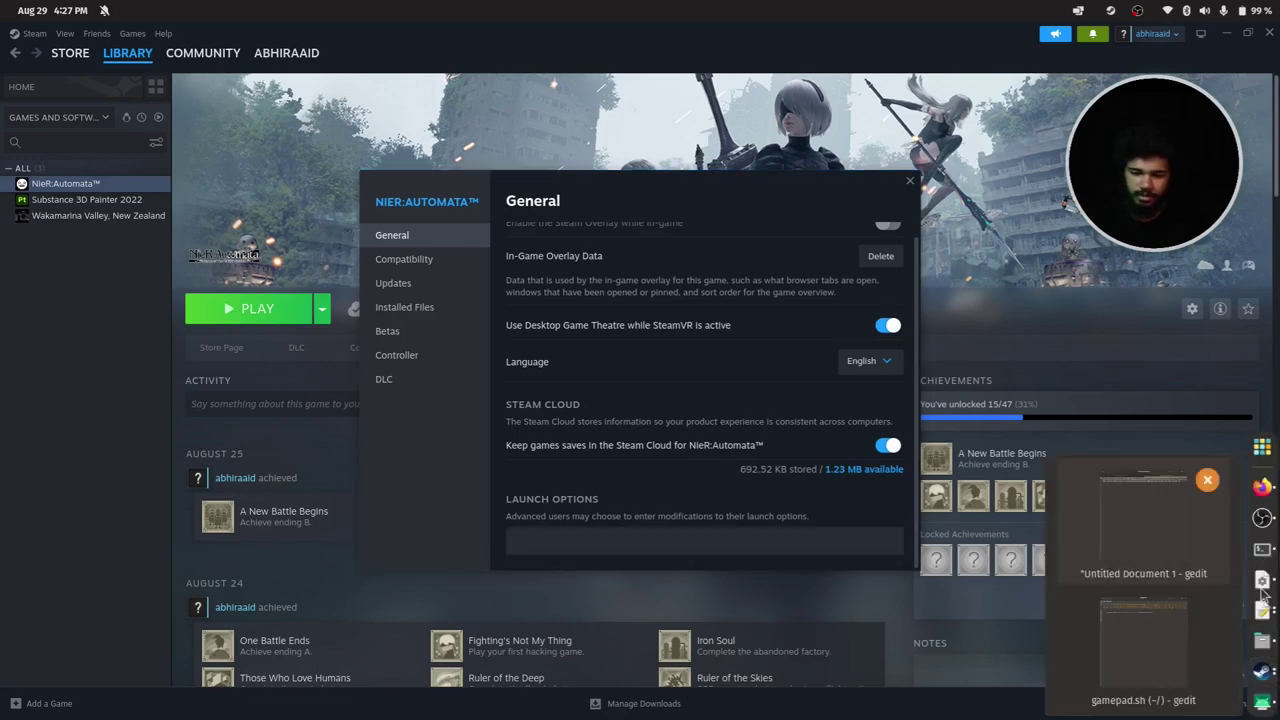
left_click(1143, 520)
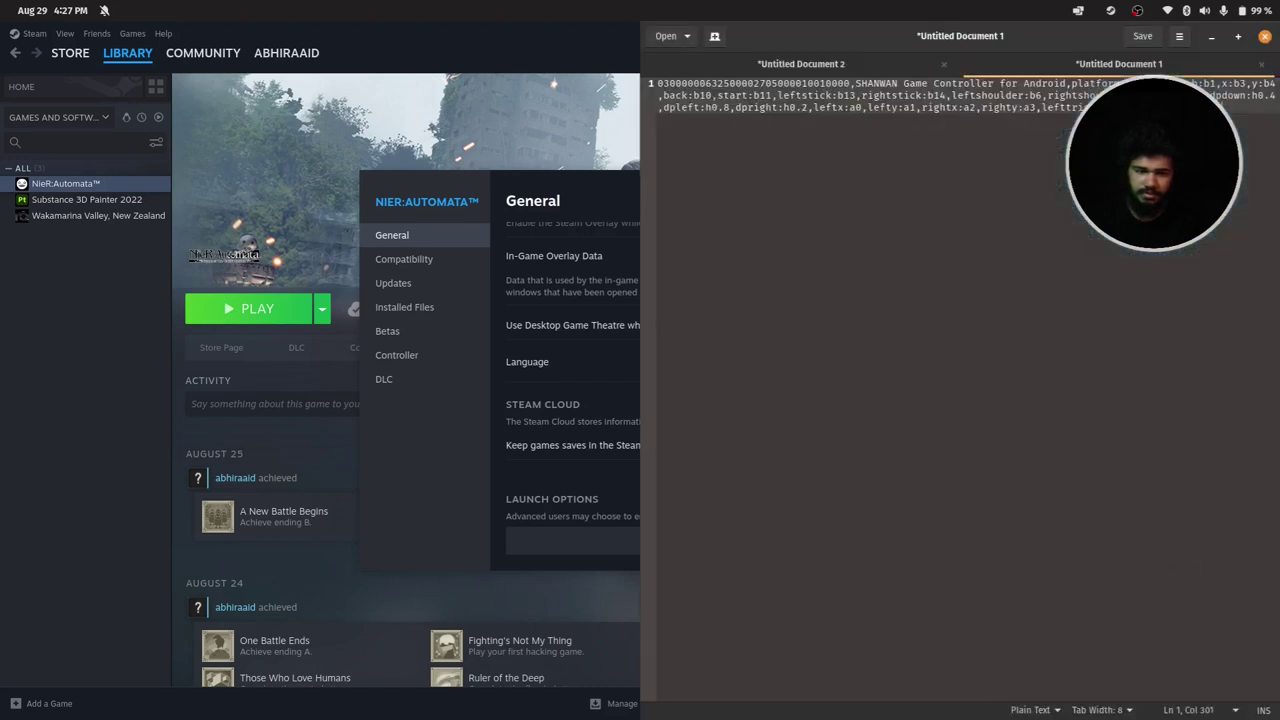
left_click(857, 60)
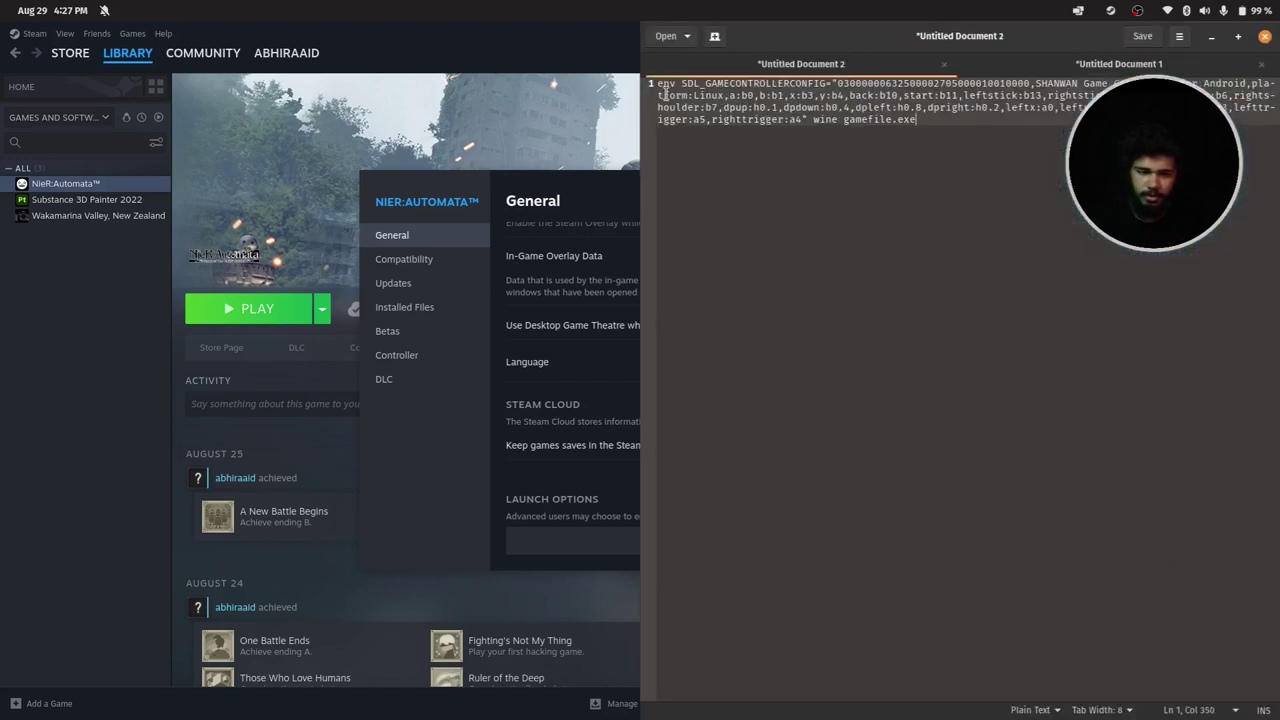
left_click_drag(655, 84, 831, 86)
left_click(831, 84)
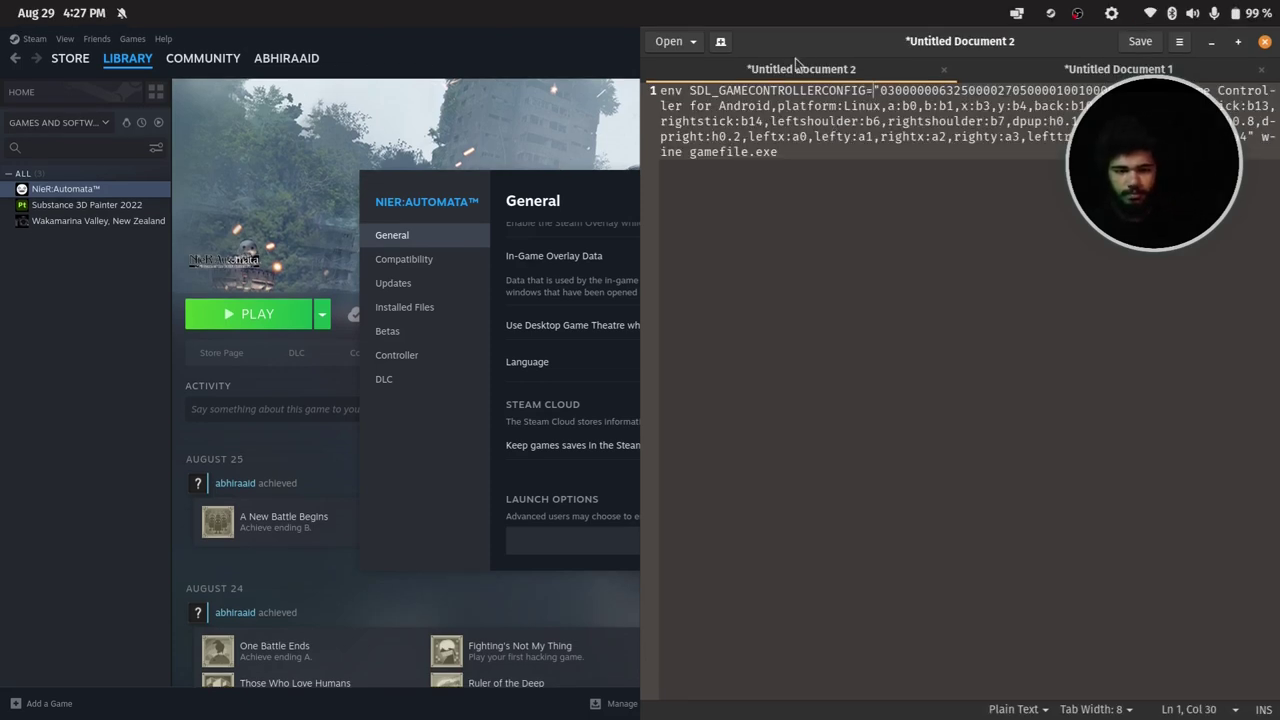
left_click_drag(810, 50, 477, 106)
Step: Replace wine gamefile.exe at the end of the launch command with %command%, keeping the quoted controller mapping
left_click_drag(308, 140, 581, 186)
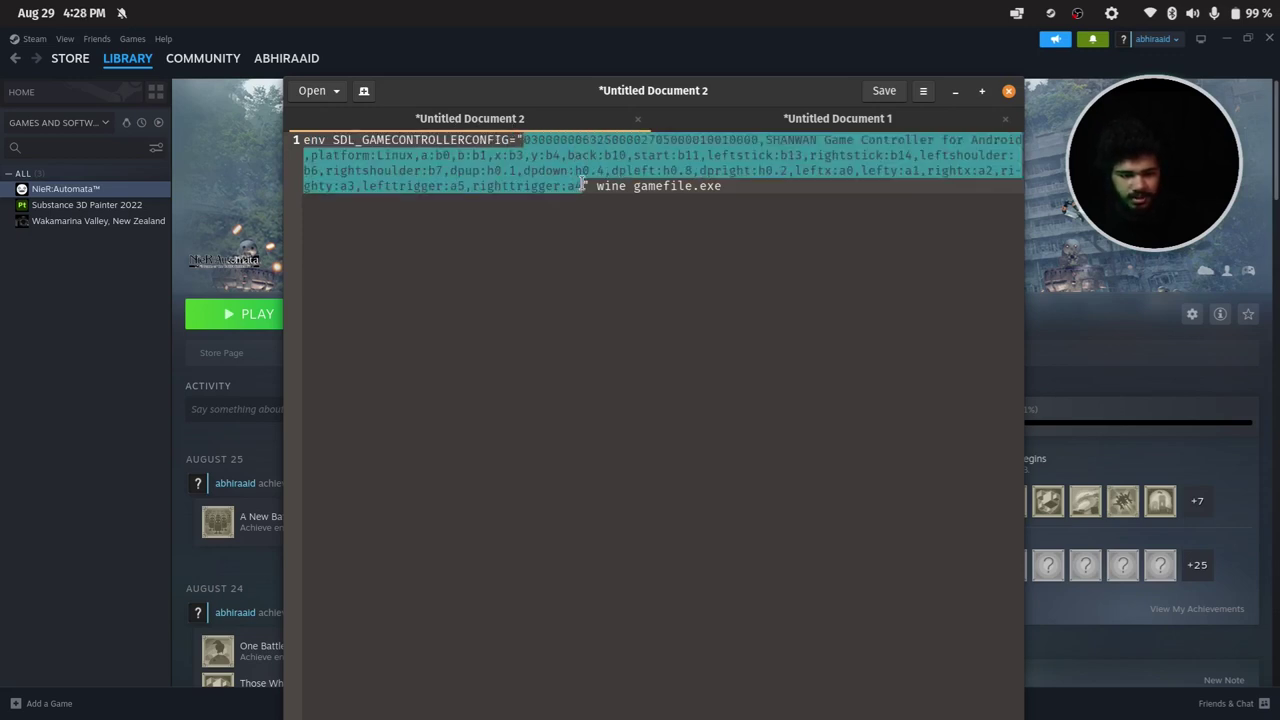
left_click(581, 186)
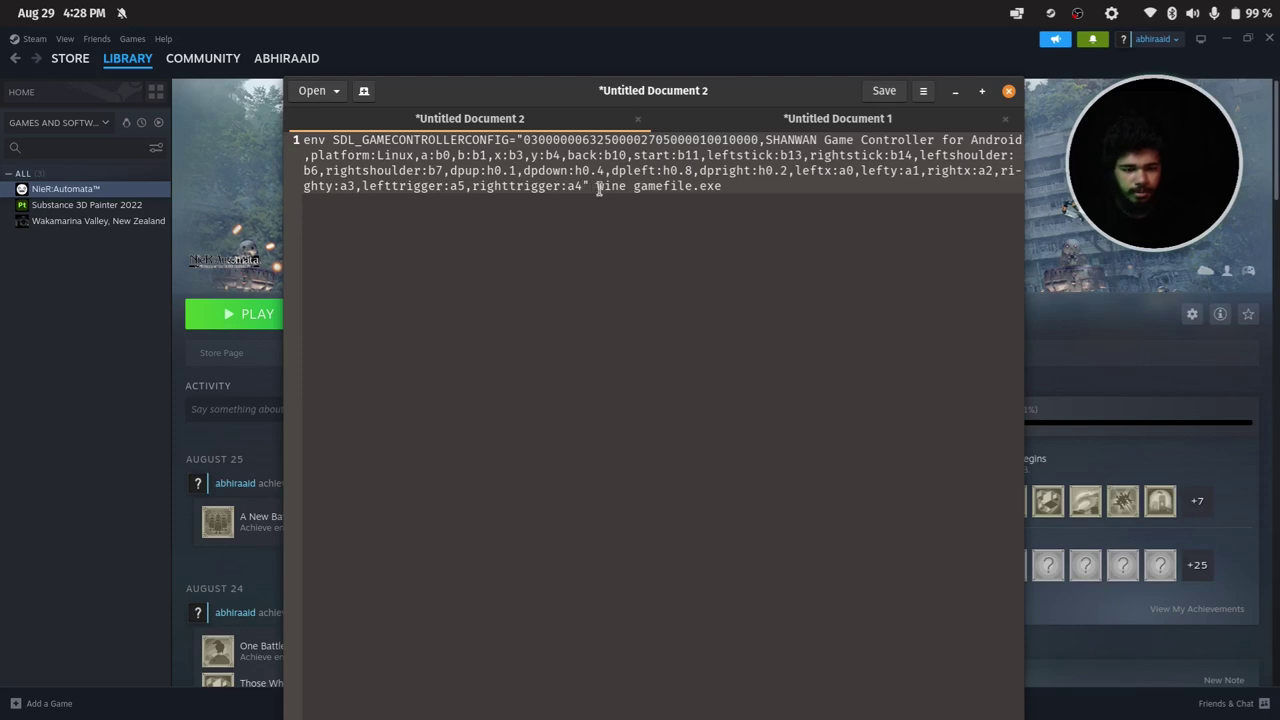
left_click_drag(597, 186, 734, 187)
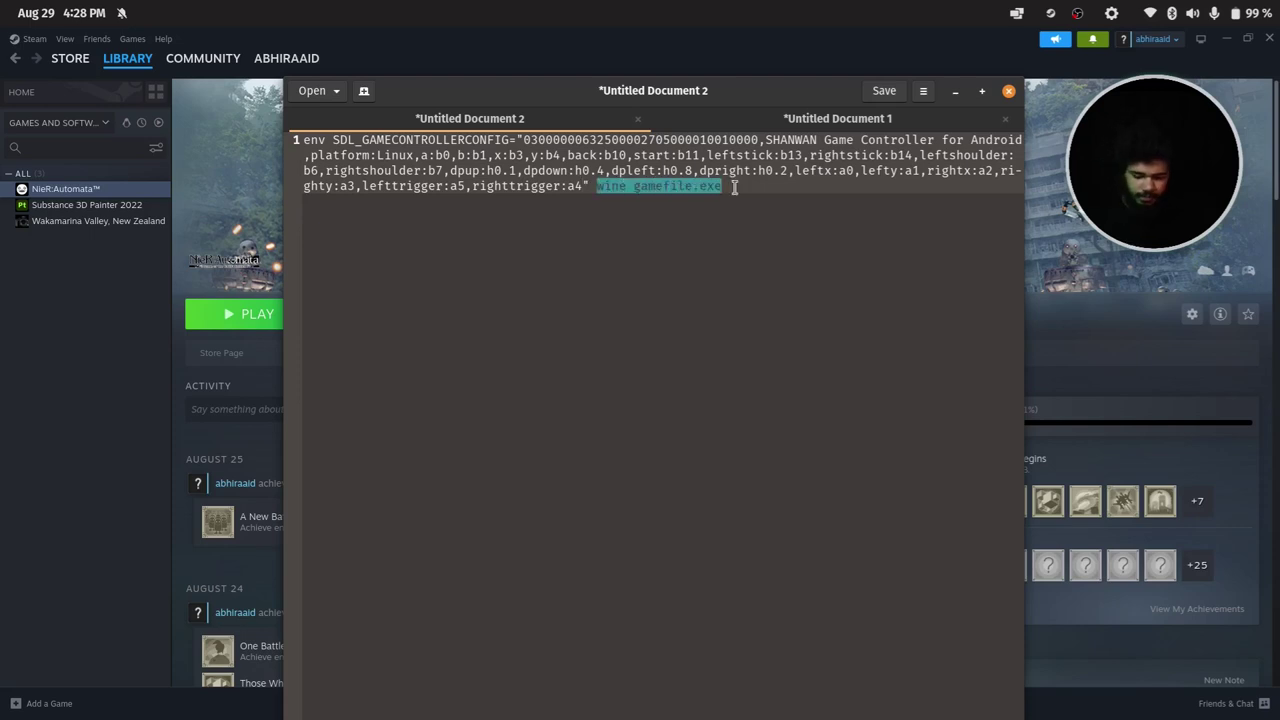
key("BackSpace")
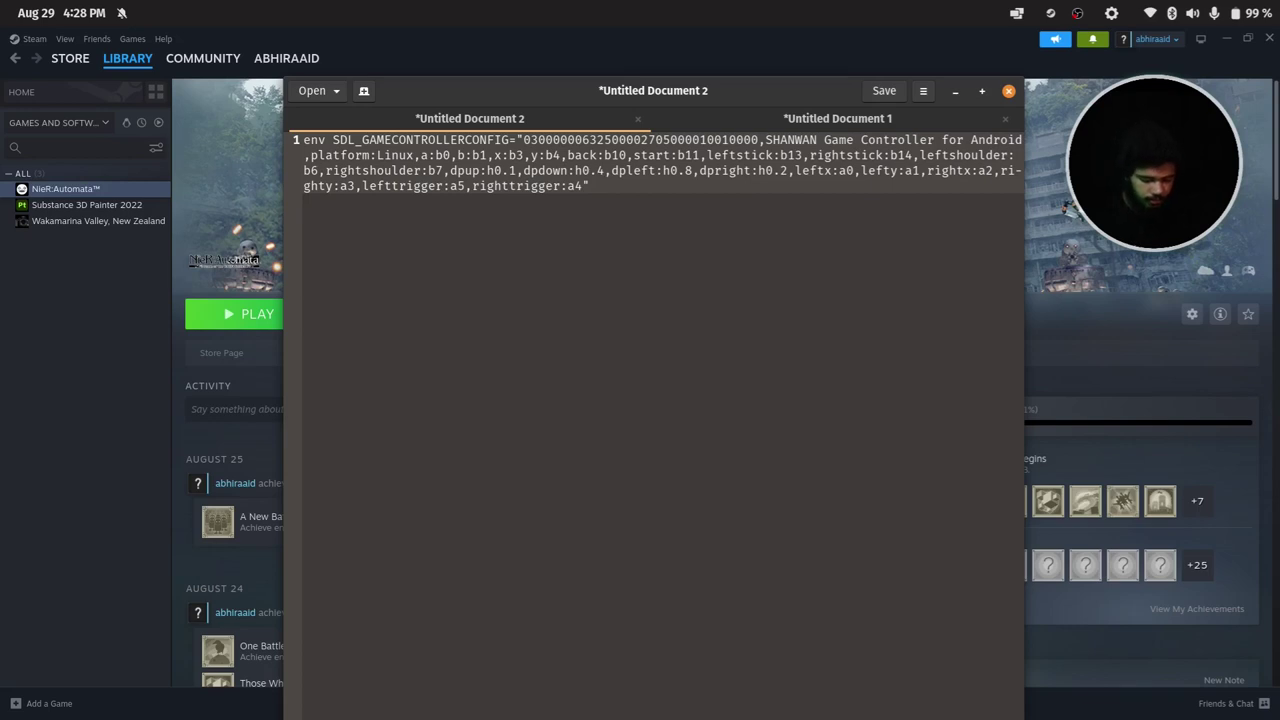
type("%co")
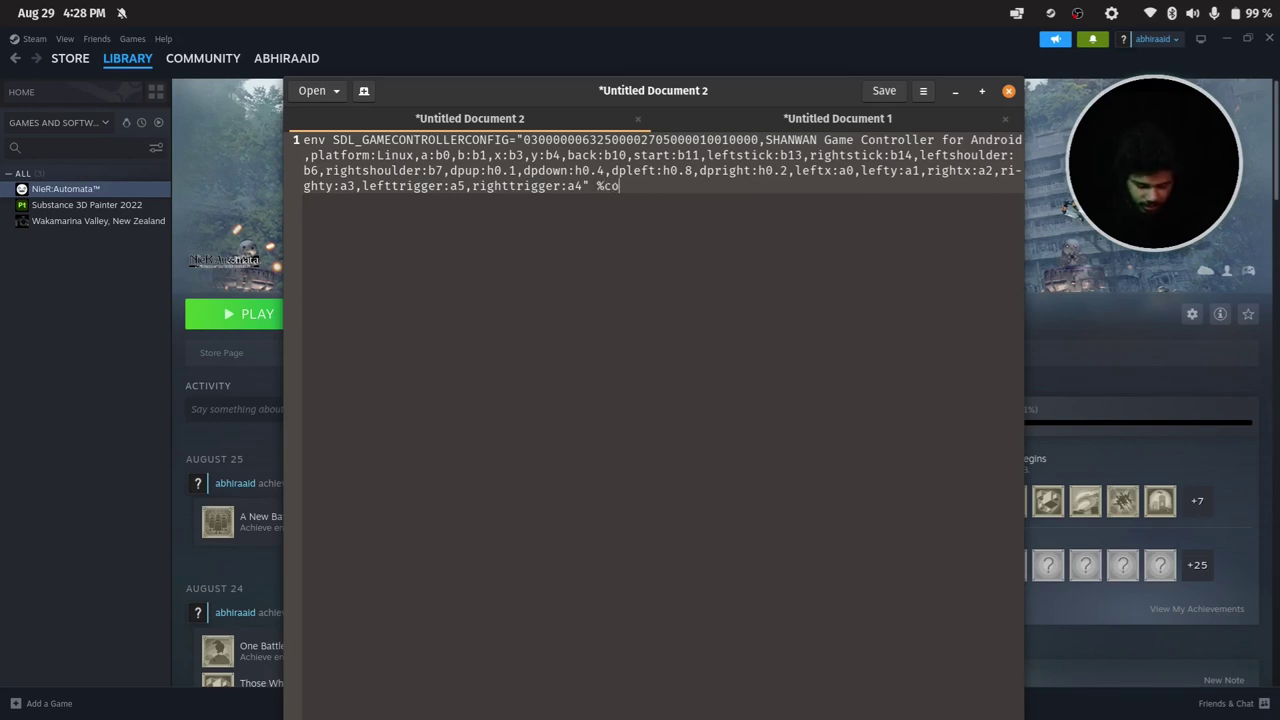
type("mmand%")
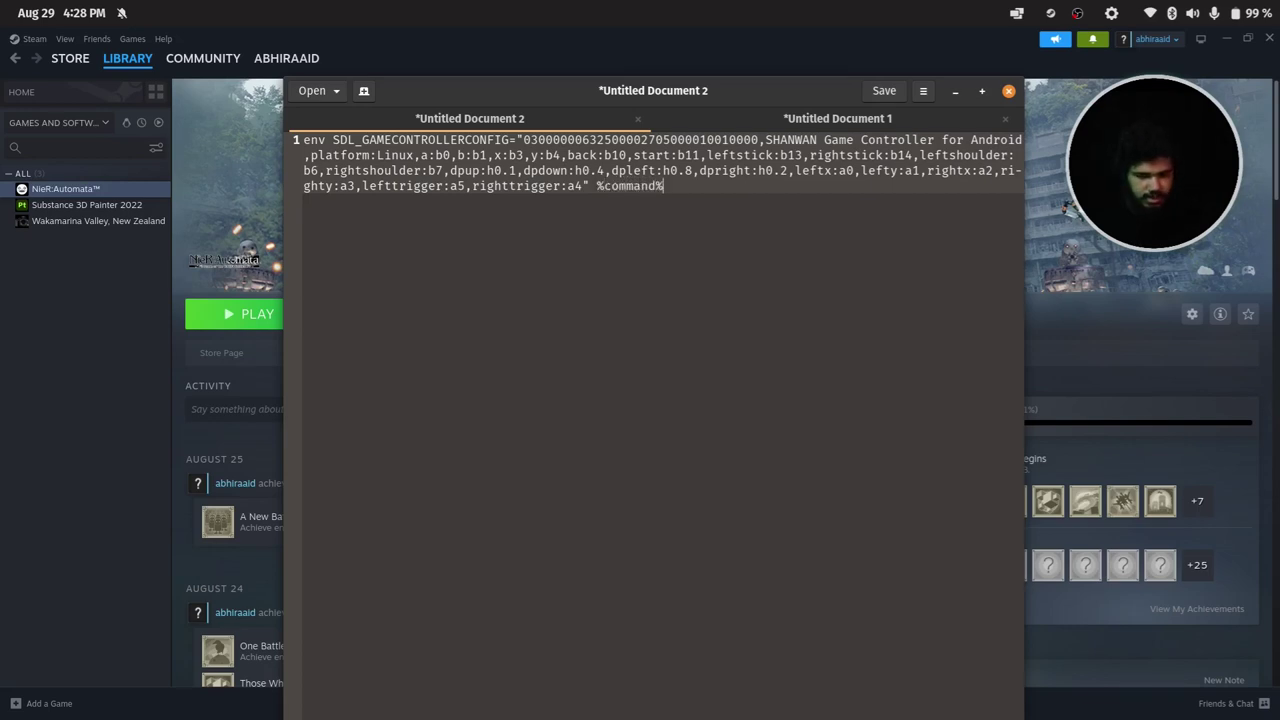
Step: Copy the entire launch command in Untitled Document 2, from env through %command%
left_click_drag(694, 188, 312, 142)
left_click(673, 186)
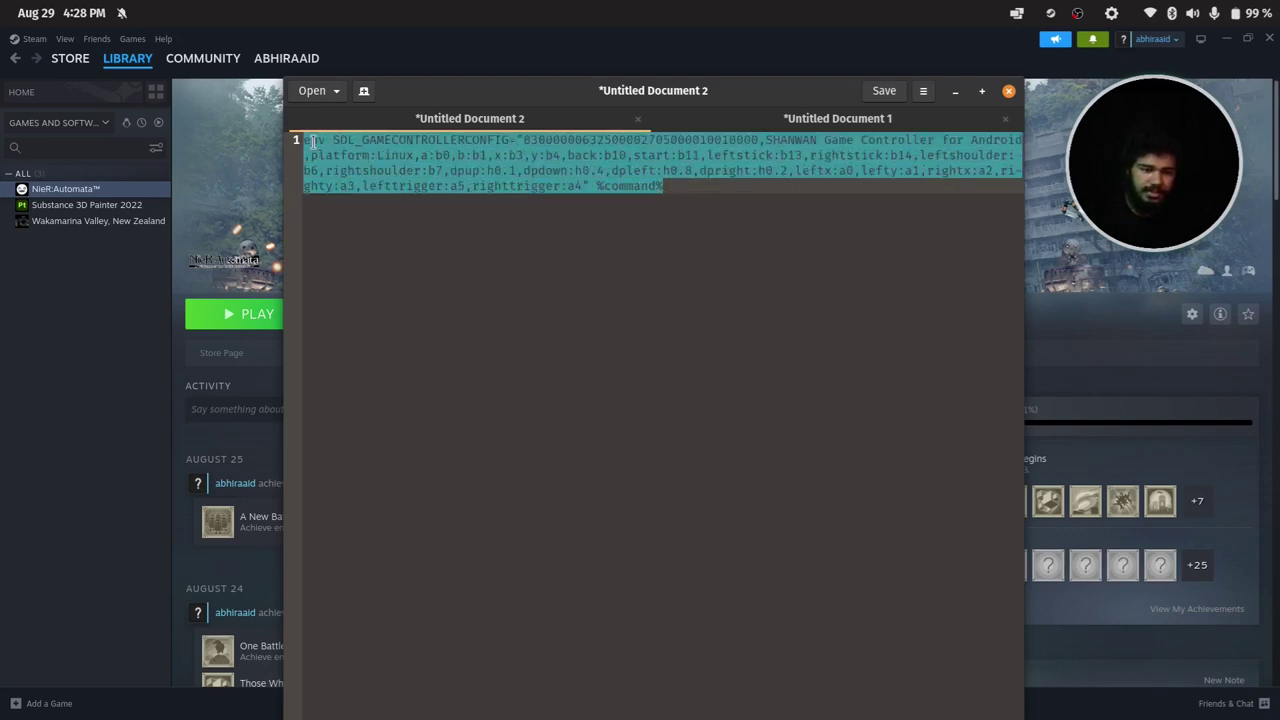
right_click(409, 161)
left_click(448, 226)
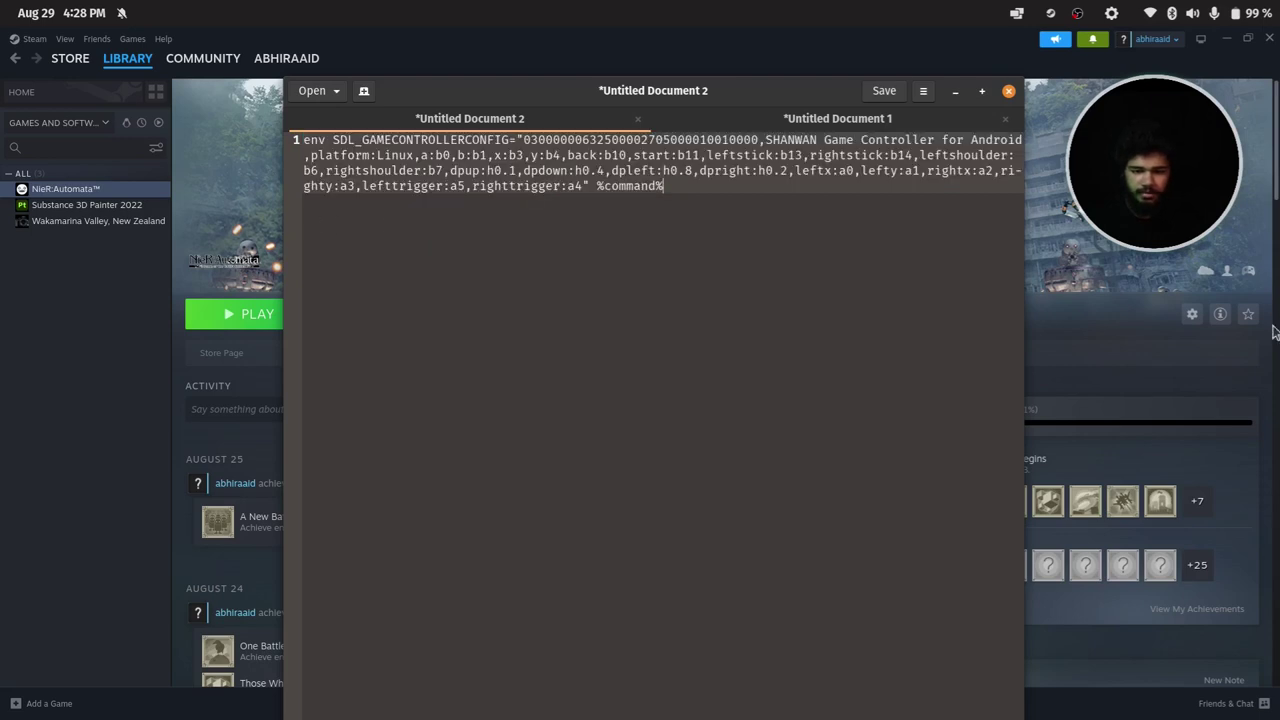
Step: Return to Steam, paste the copied command into NieR:Automata's launch options and close the game's properties
left_click(1146, 389)
mouse_move(1270, 470)
mouse_move(1265, 520)
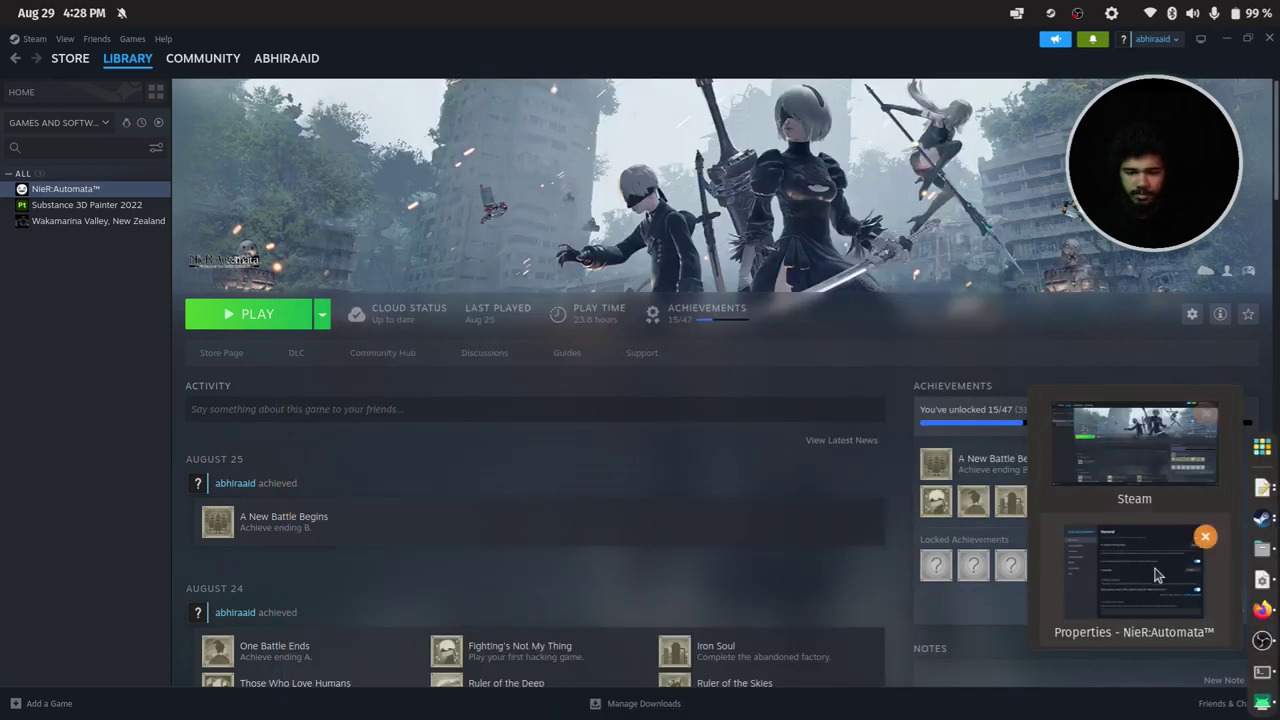
left_click(1145, 545)
right_click(560, 541)
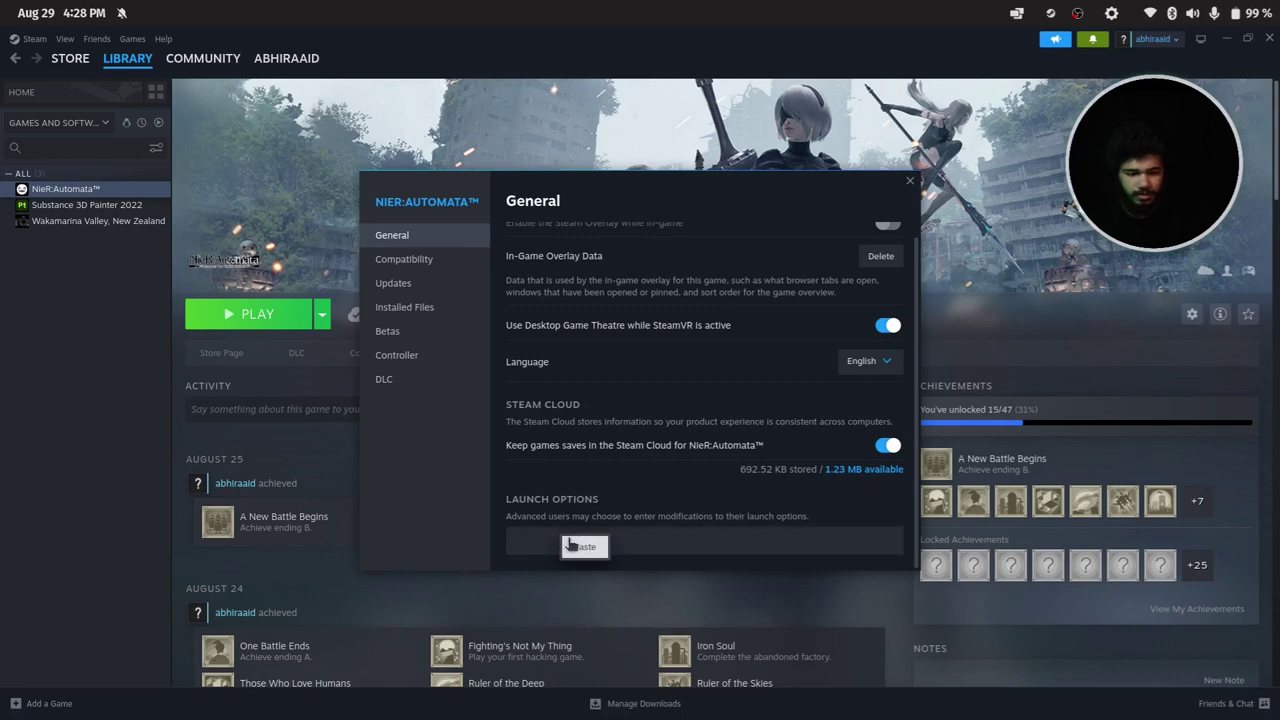
left_click(578, 545)
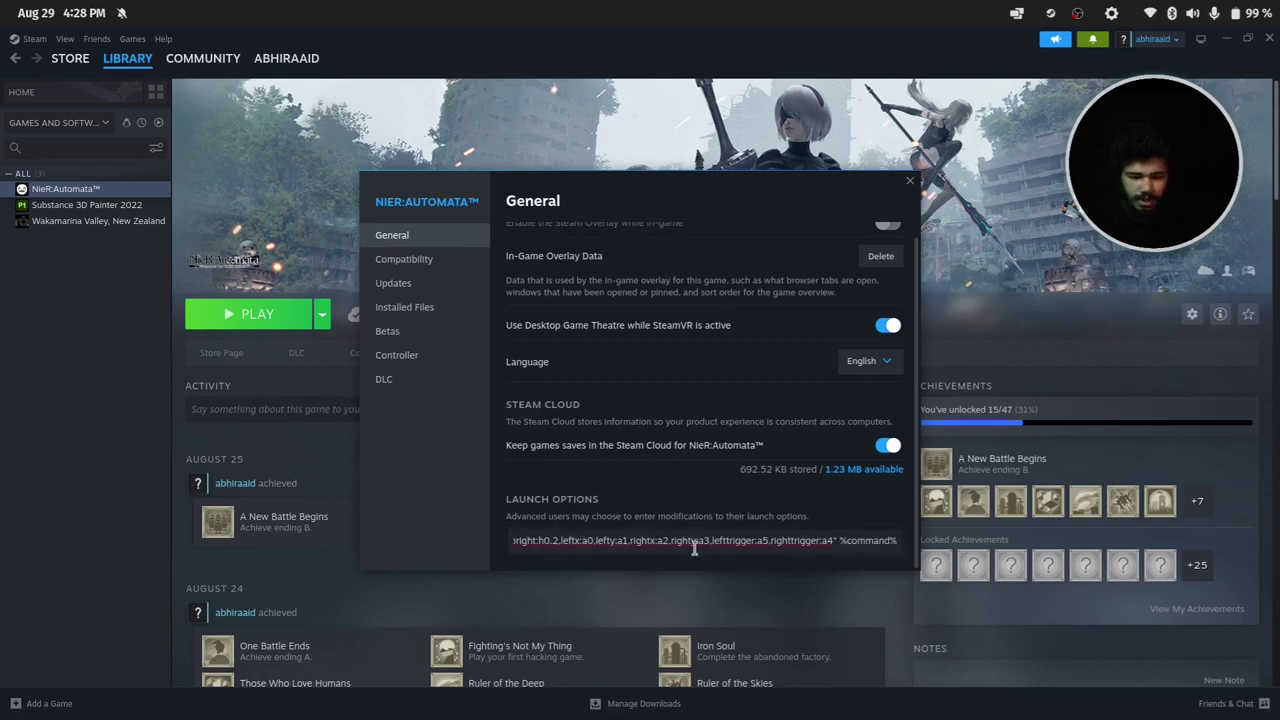
left_click(909, 181)
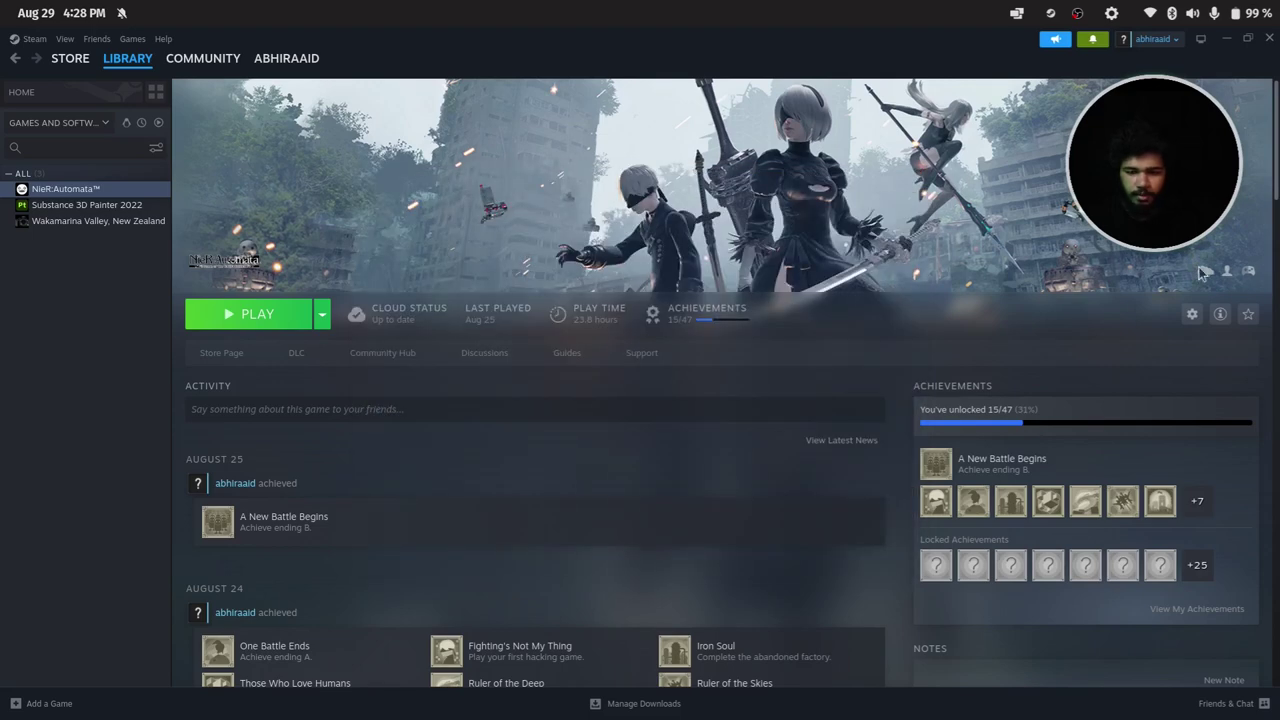
Step: Reopen NieR:Automata's properties, check the launch options and view the Controller settings
left_click(1193, 316)
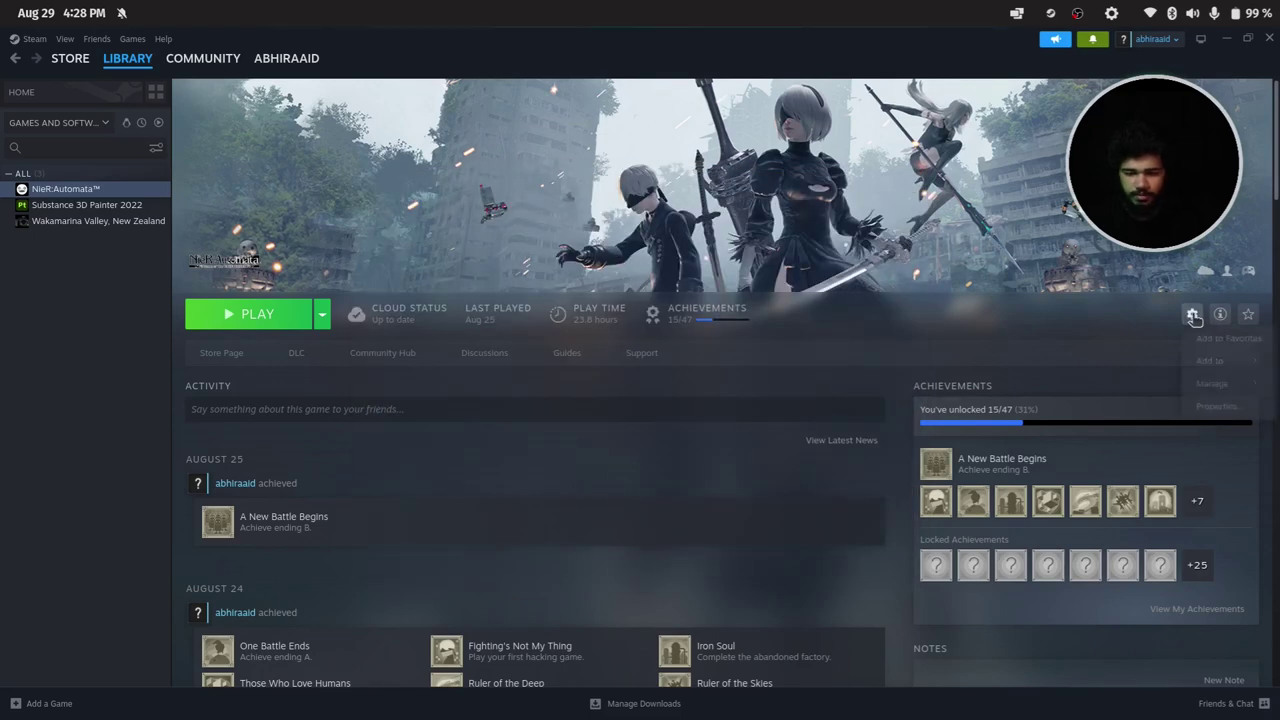
left_click(1205, 407)
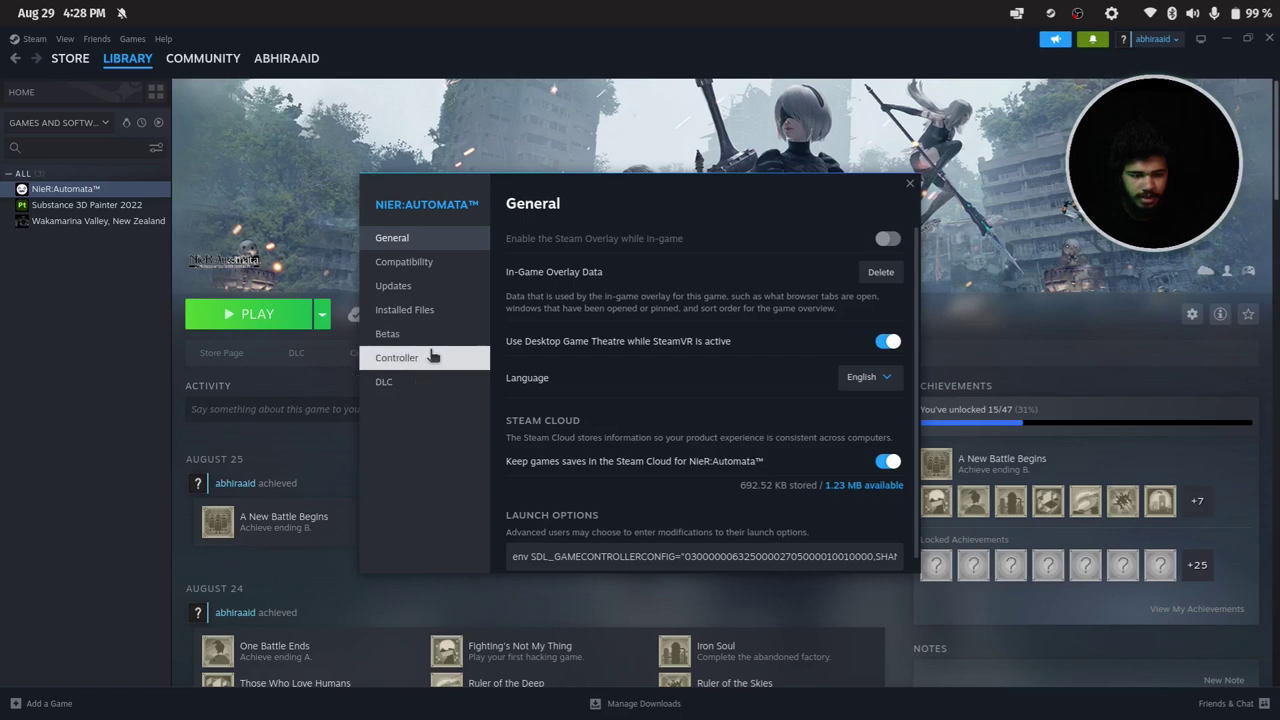
left_click(400, 357)
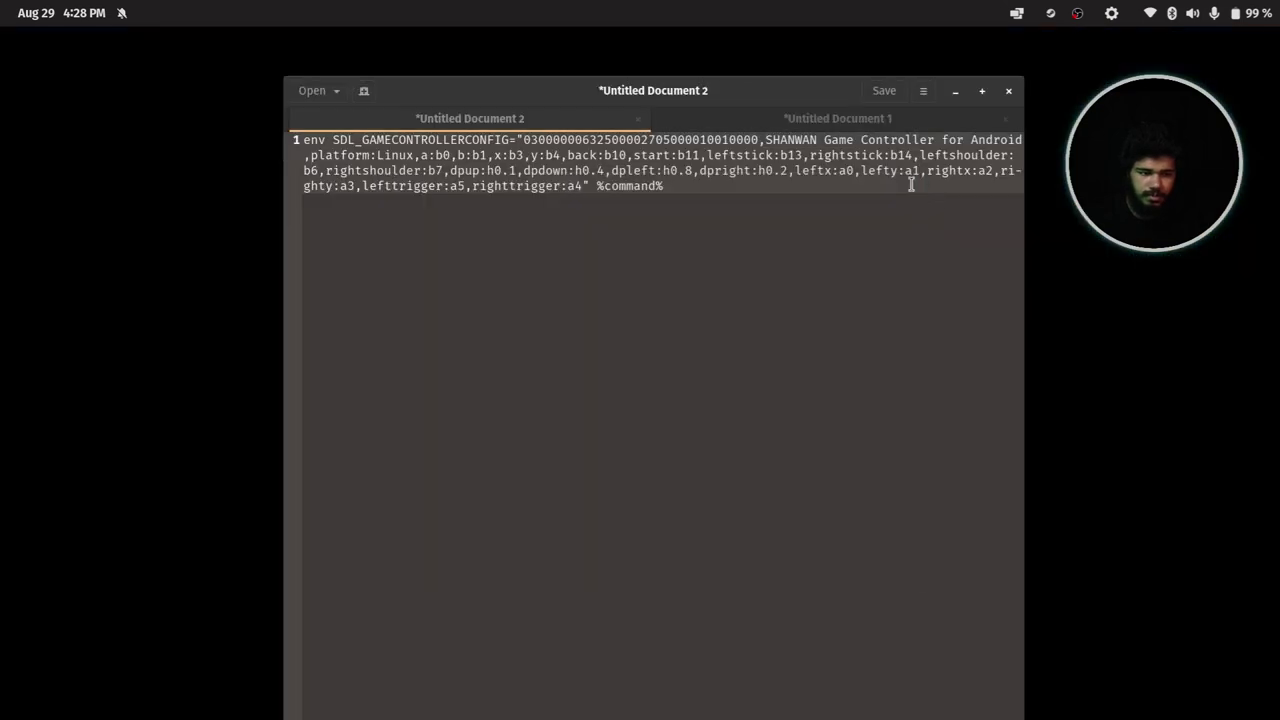
Step: Start Steam again from the application launcher and close its main window
mouse_move(1278, 374)
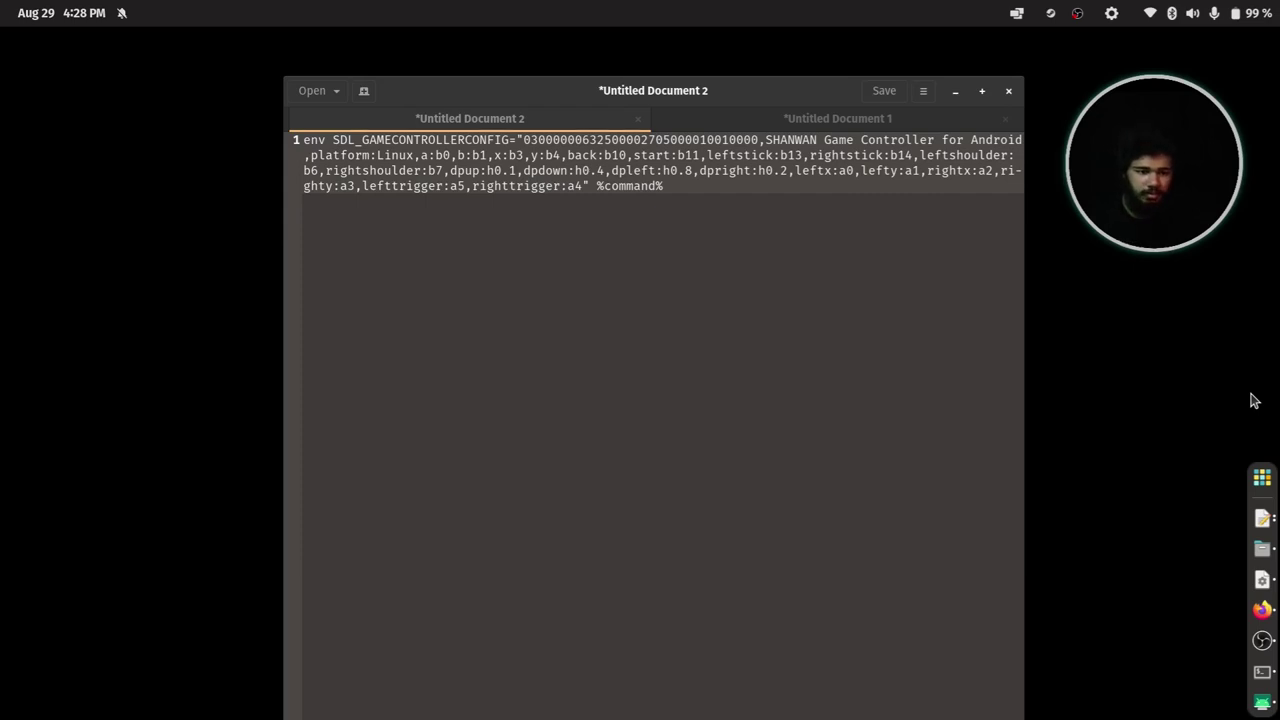
left_click(1262, 477)
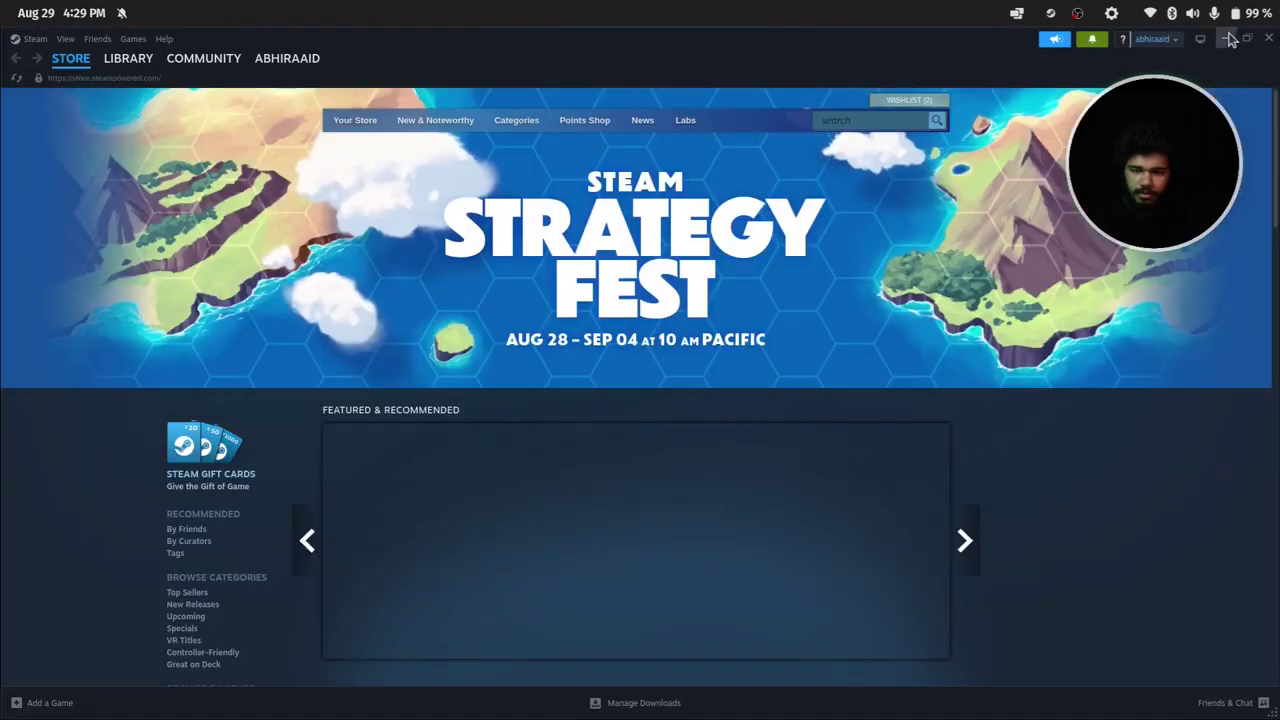
left_click(1268, 38)
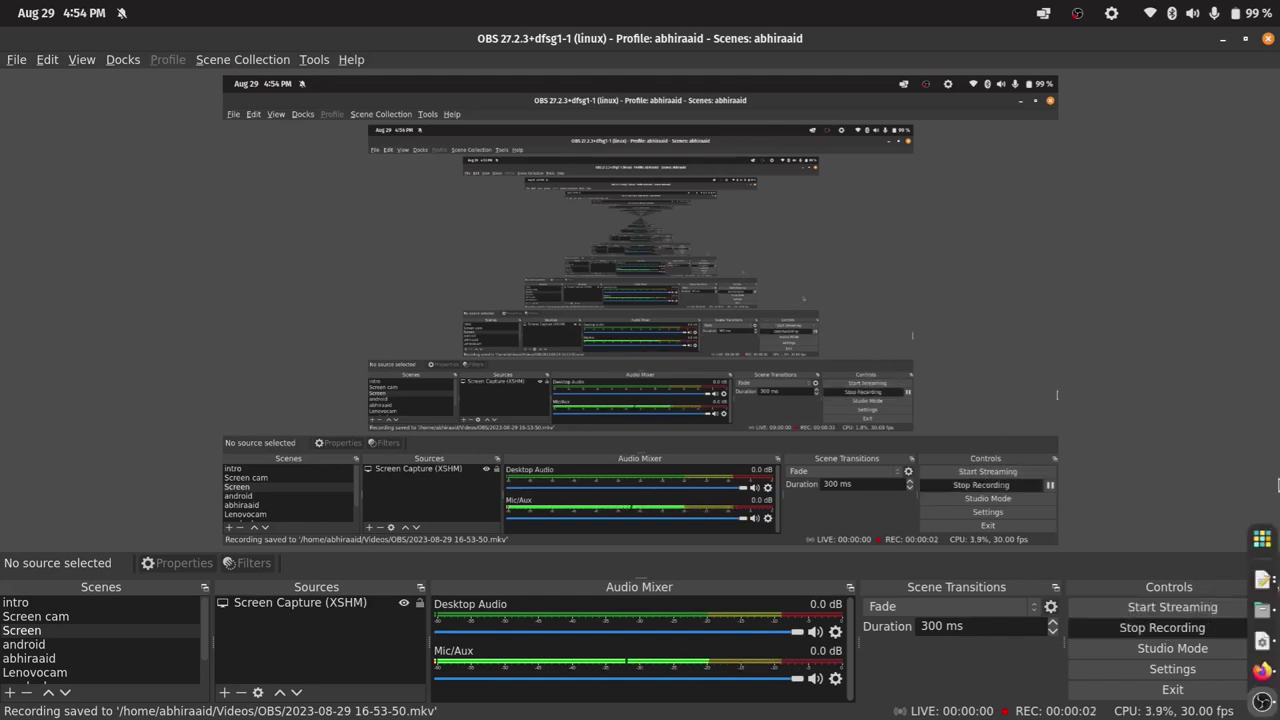
Step: Launch AntiMicroX, minimize the OBS and file manager windows, and center AntiMicroX to view the ac-syndicate.gamecontroller key assignments
left_click(1263, 537)
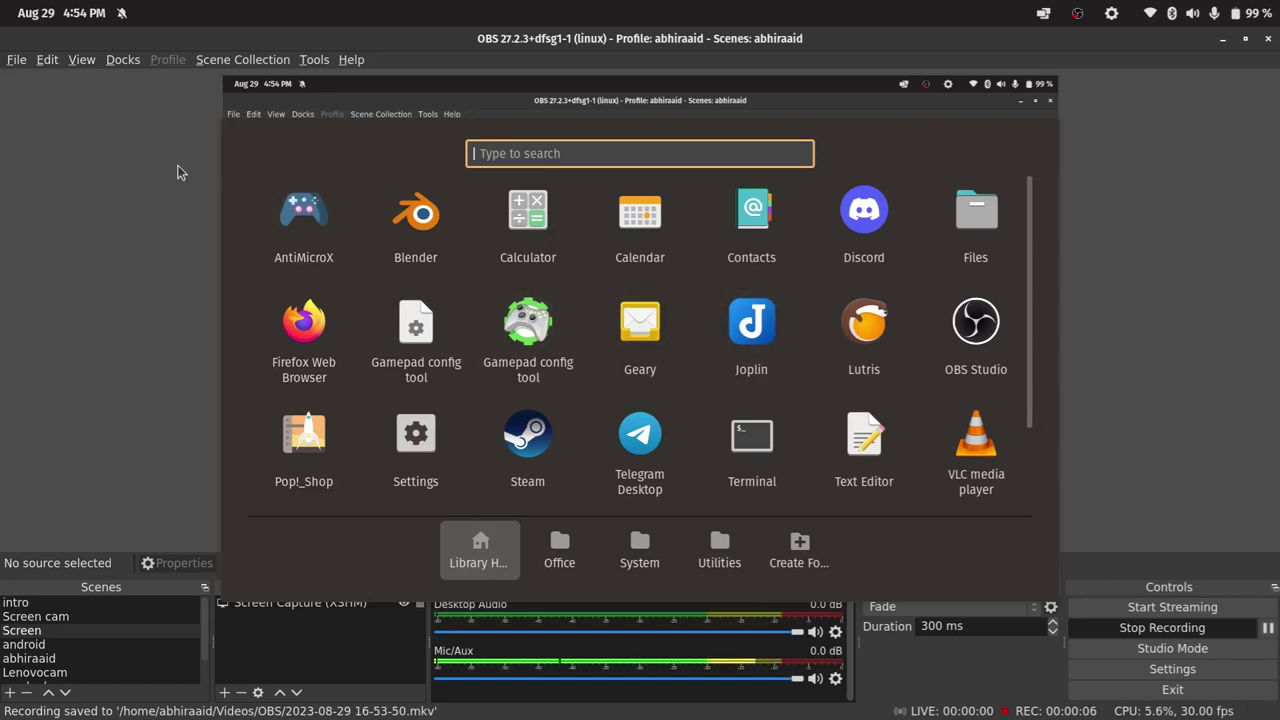
left_click(295, 218)
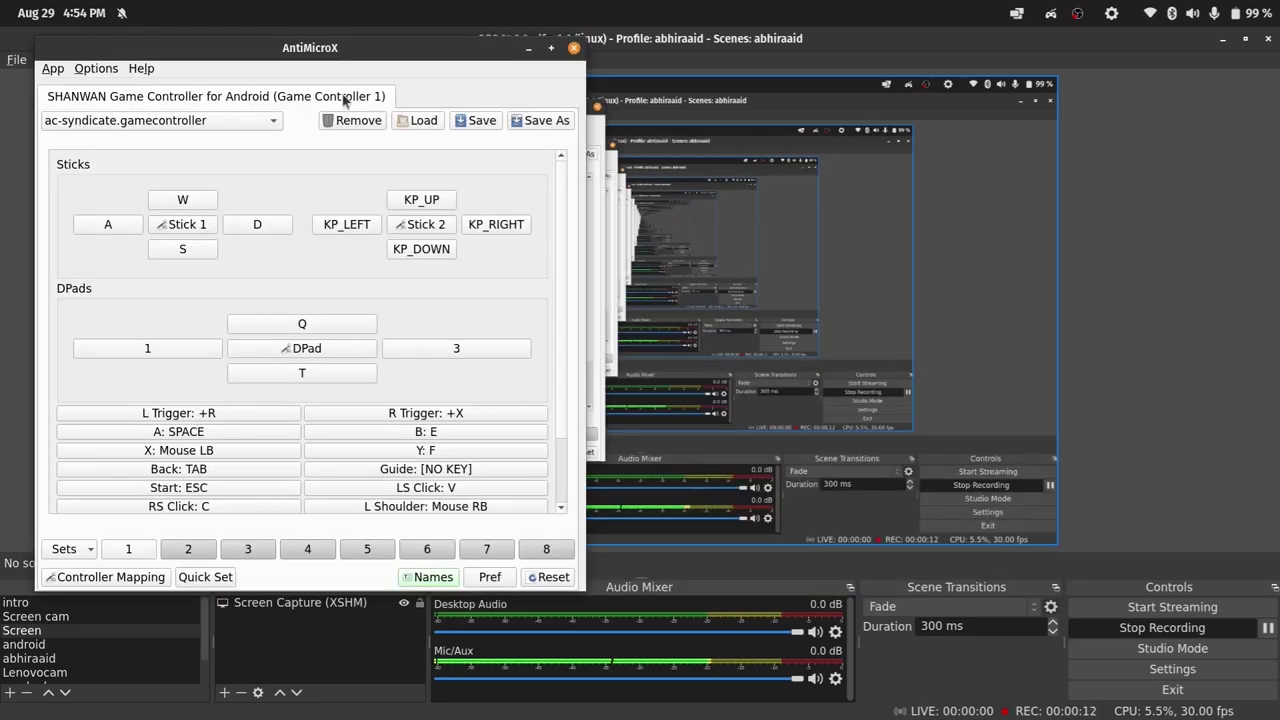
left_click(1222, 40)
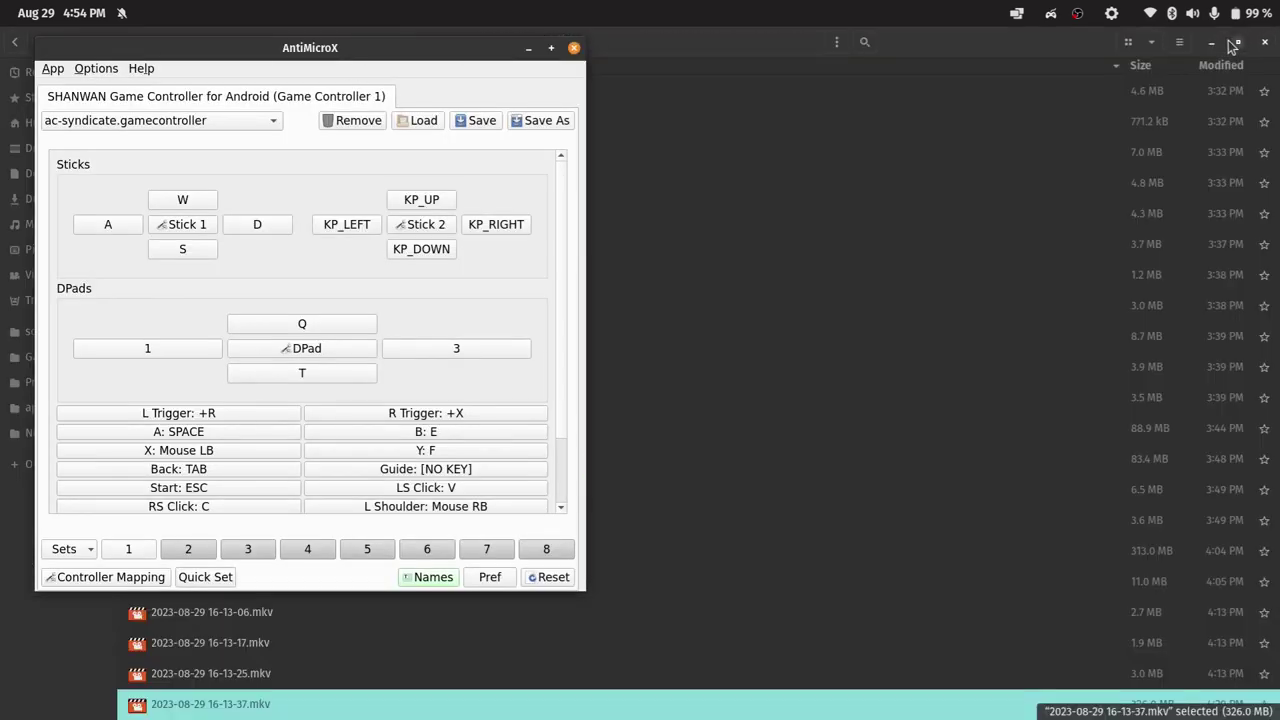
left_click(1220, 54)
left_click_drag(344, 56, 700, 121)
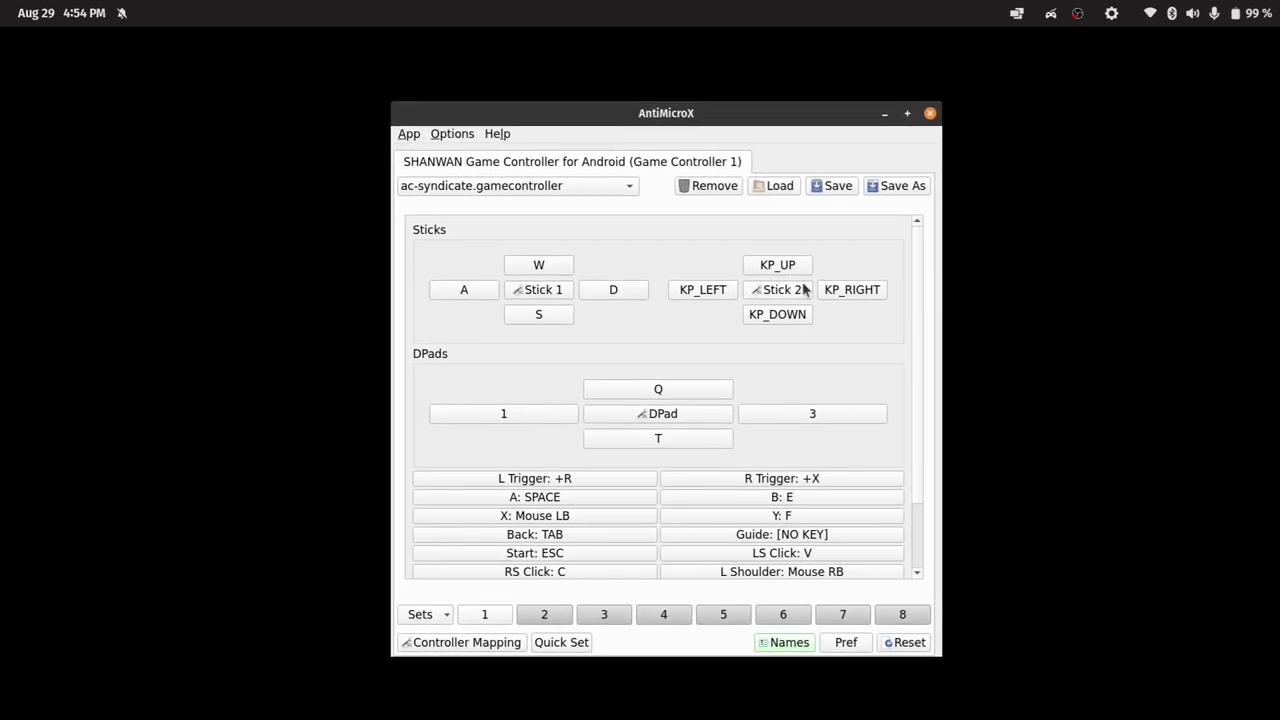
scroll(677, 400, "down", 1)
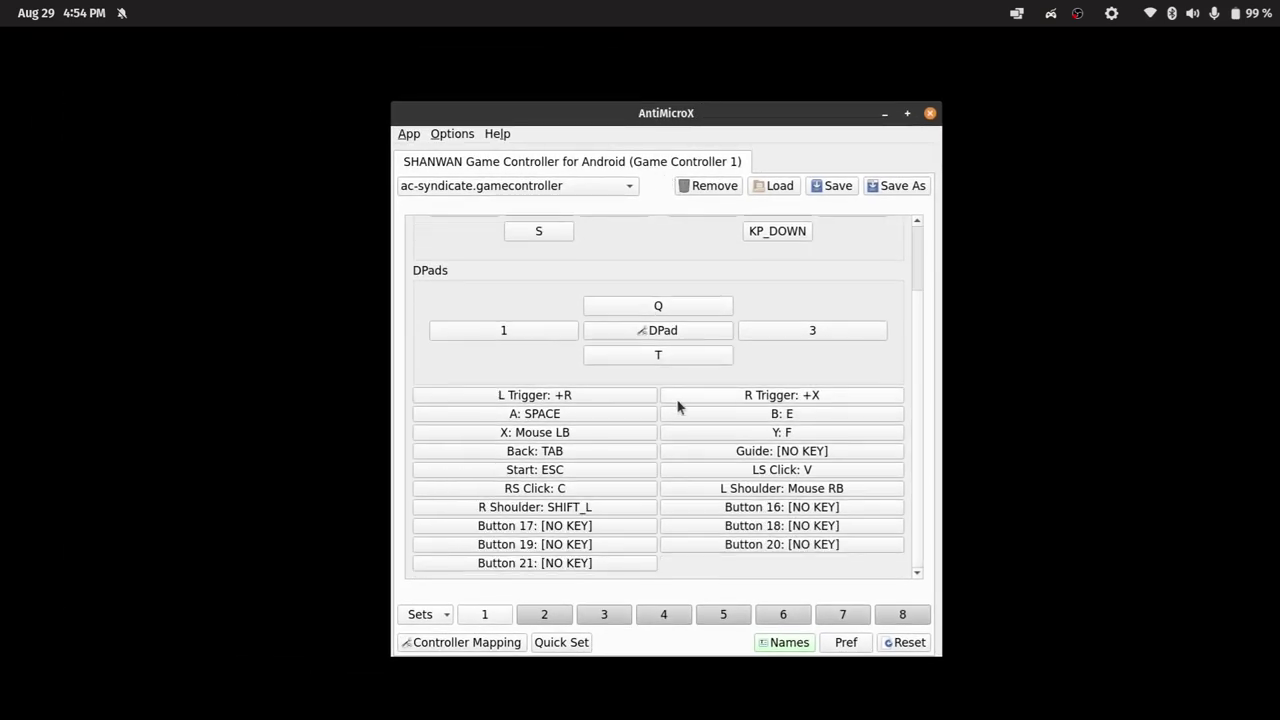
Step: Open the SHANWAN controller's mapping window and enlarge it vertically to show more of the button mapping table
scroll(690, 565, "up", 1)
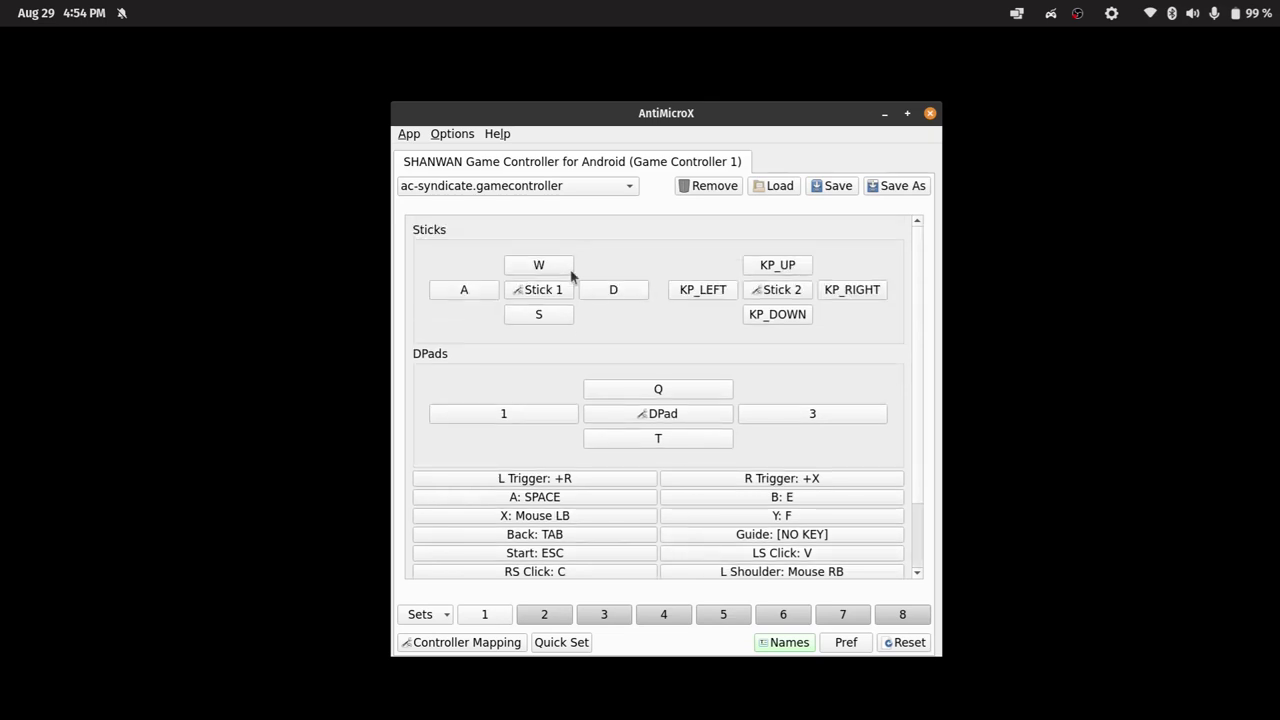
left_click(480, 647)
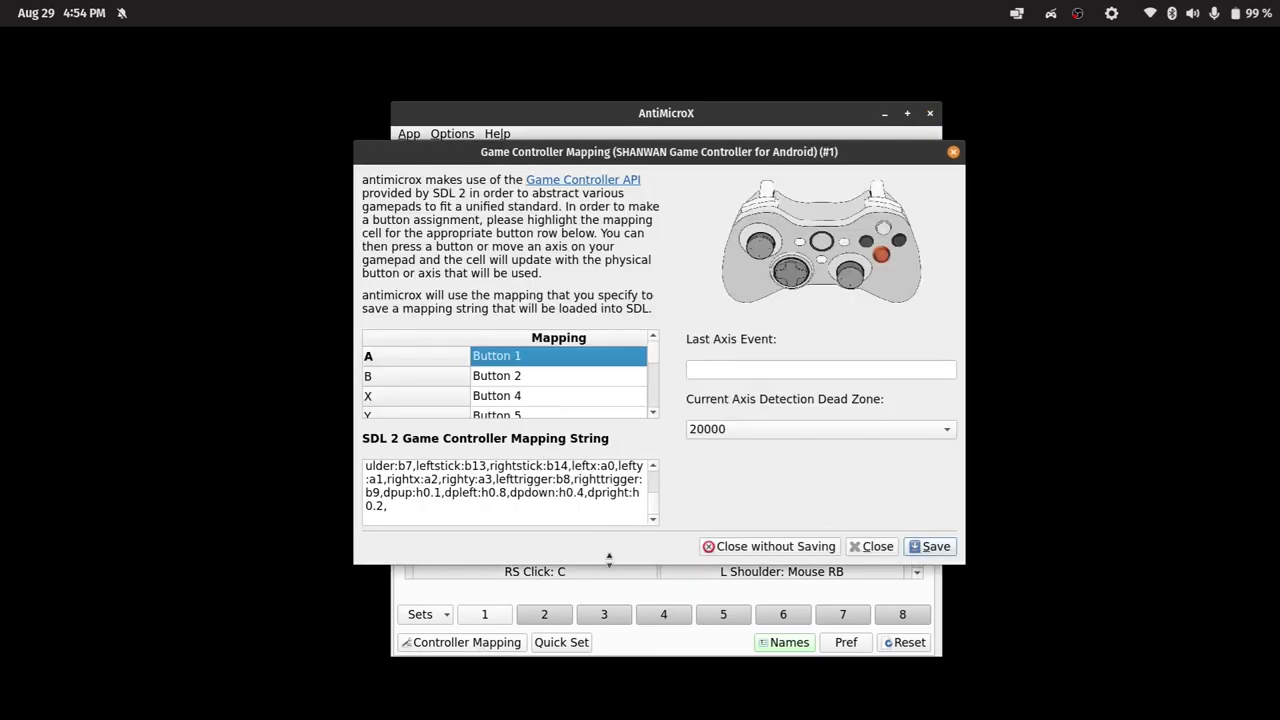
left_click_drag(609, 558, 611, 708)
scroll(569, 457, "down", 1)
scroll(443, 387, "up", 1)
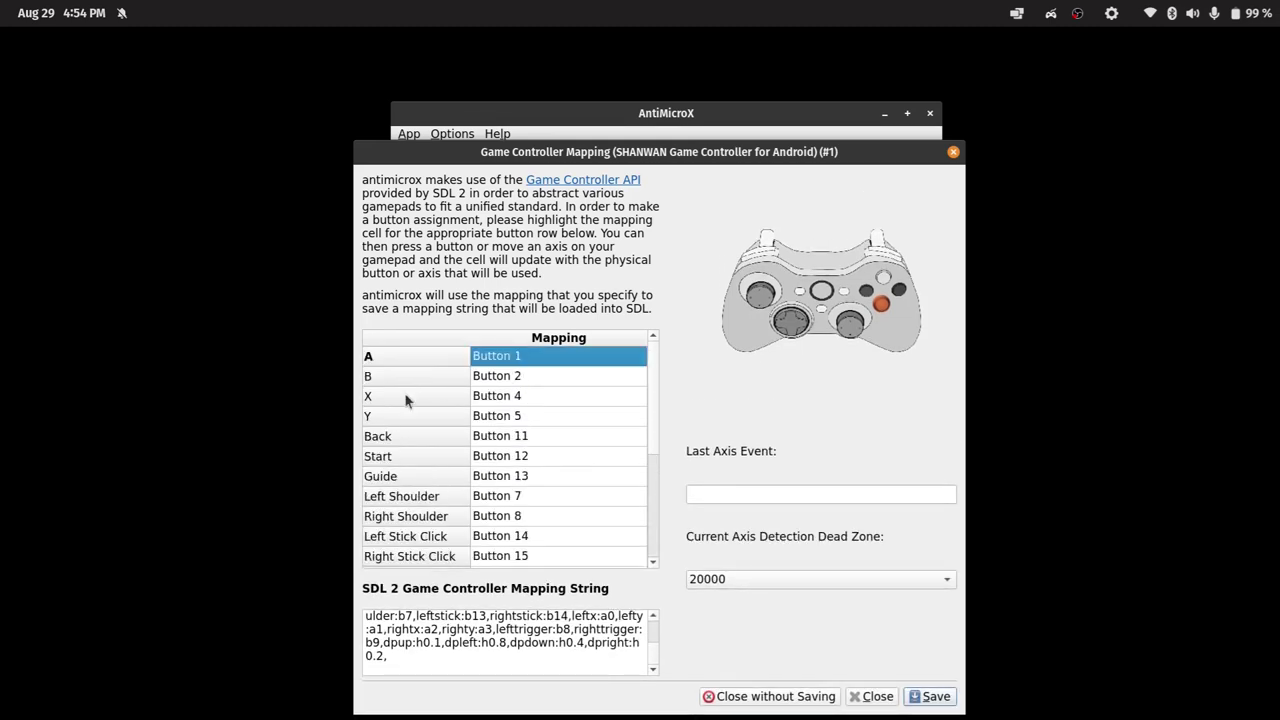
Step: Go through the B, X, Y and Back mapping rows, review the rest of the table and save the controller mapping
left_click(542, 381)
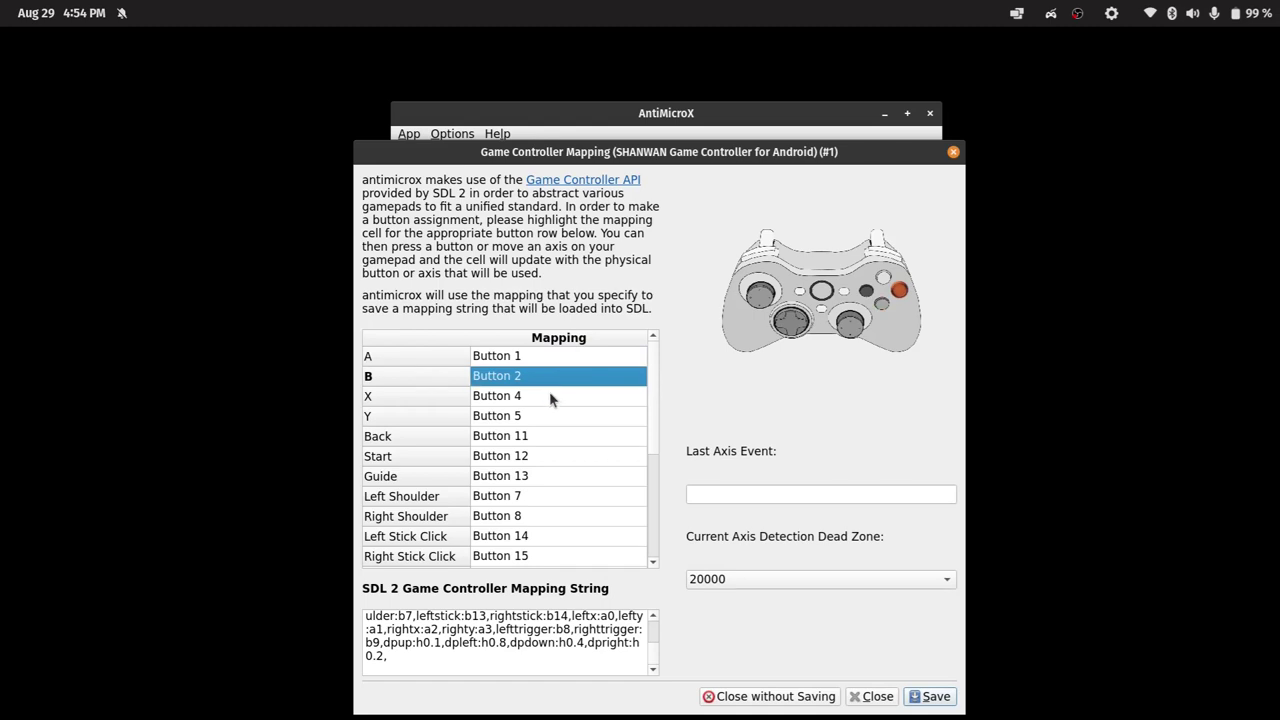
left_click(549, 396)
left_click(553, 414)
left_click(553, 438)
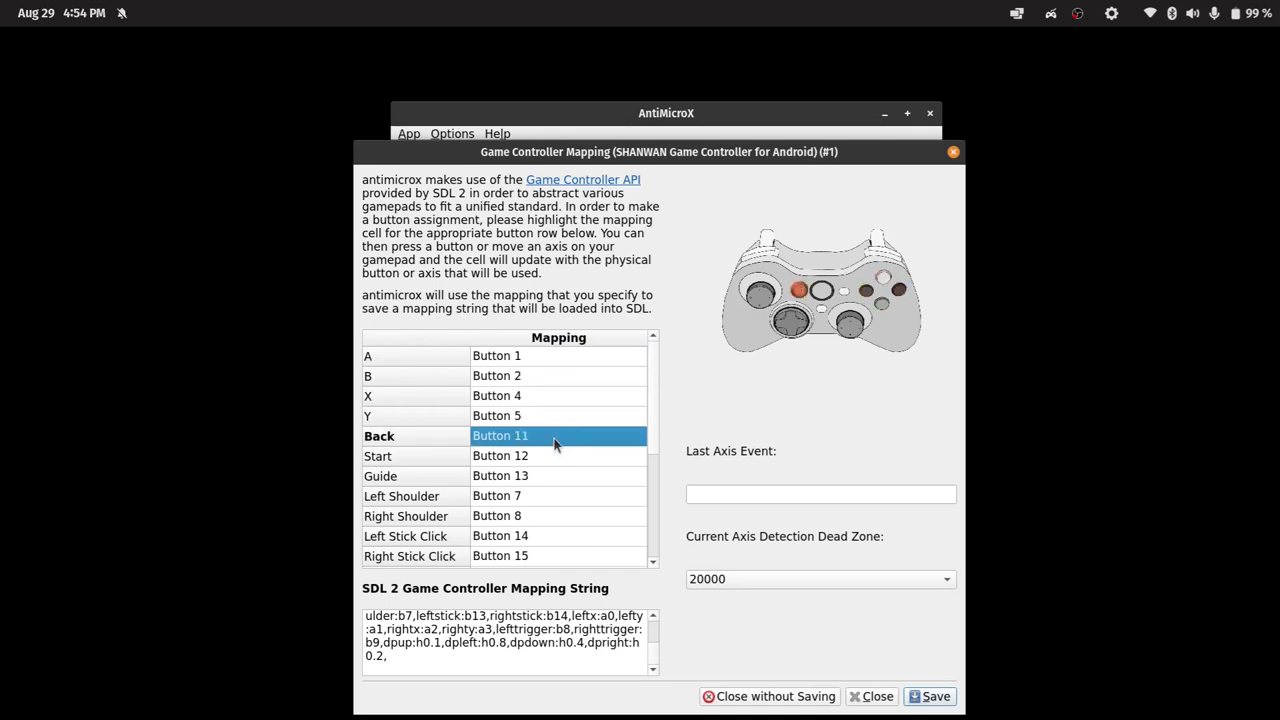
scroll(554, 444, "down", 4)
scroll(554, 444, "up", 4)
left_click(936, 697)
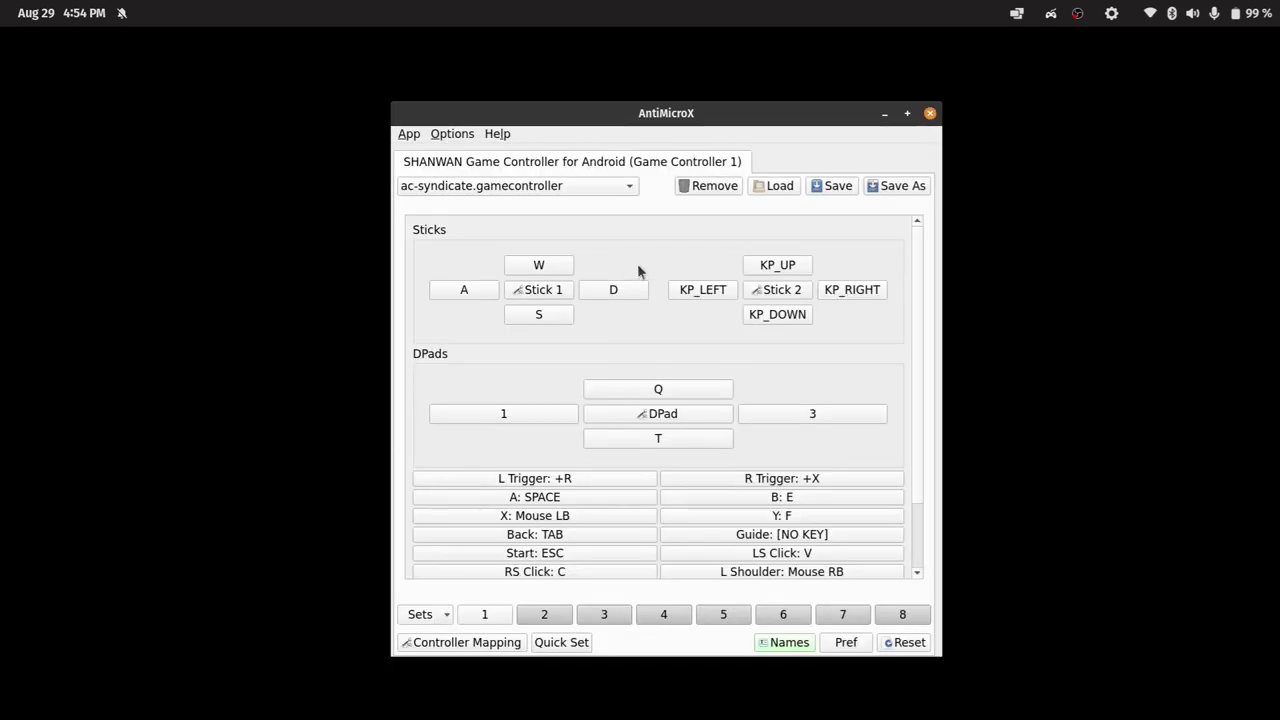
Step: Open the advanced assignments of the DPad's left button and inspect its 1, Cycle and 2 slots
scroll(694, 457, "down", 1)
scroll(700, 470, "up", 1)
scroll(729, 359, "down", 1)
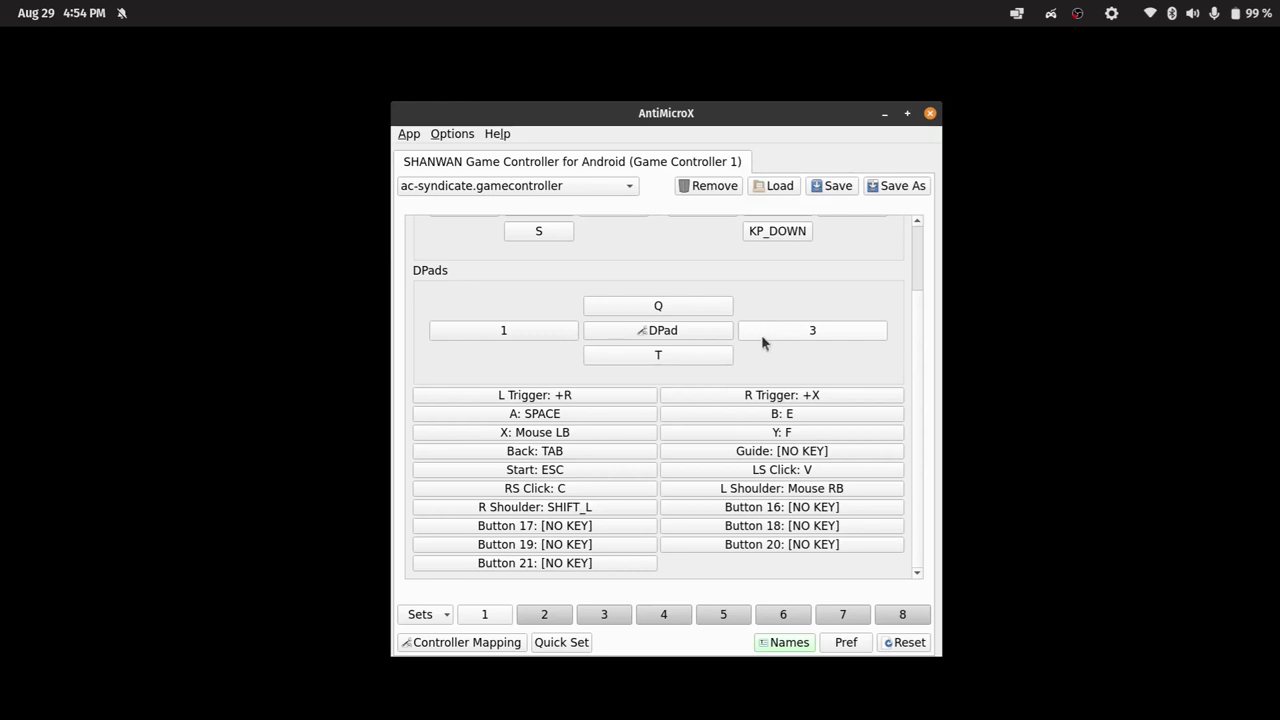
left_click(519, 332)
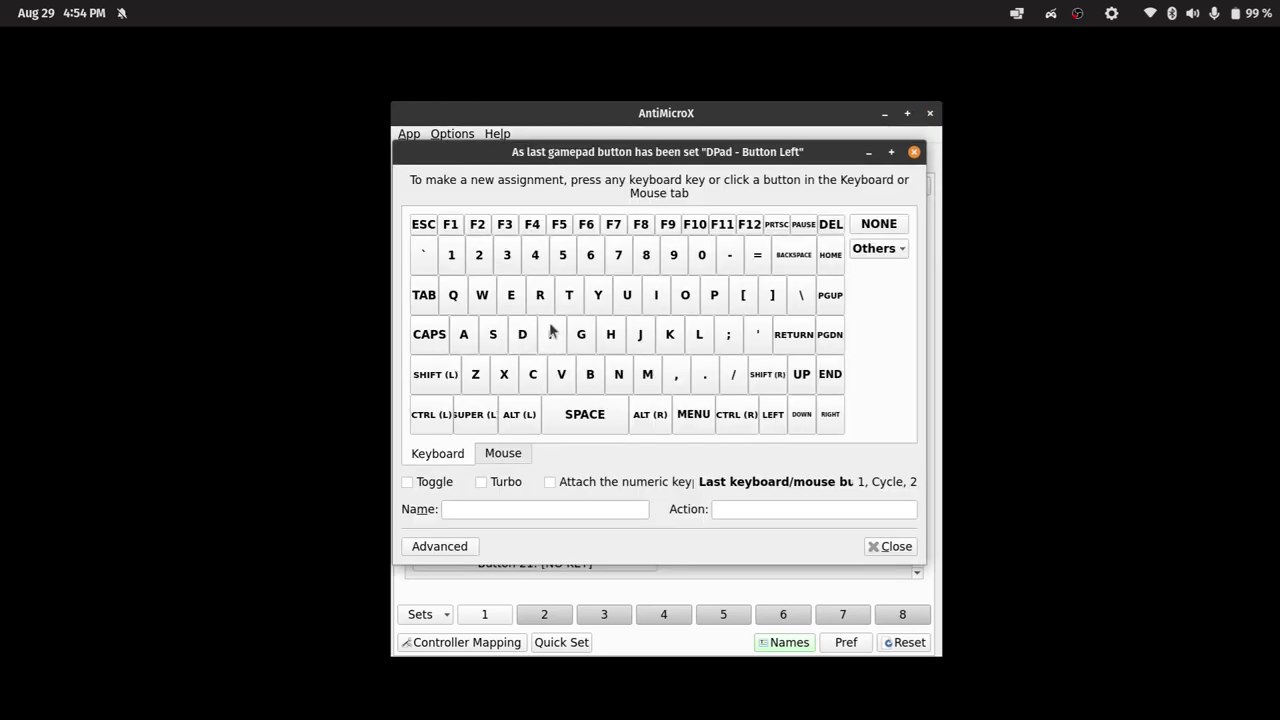
left_click(445, 546)
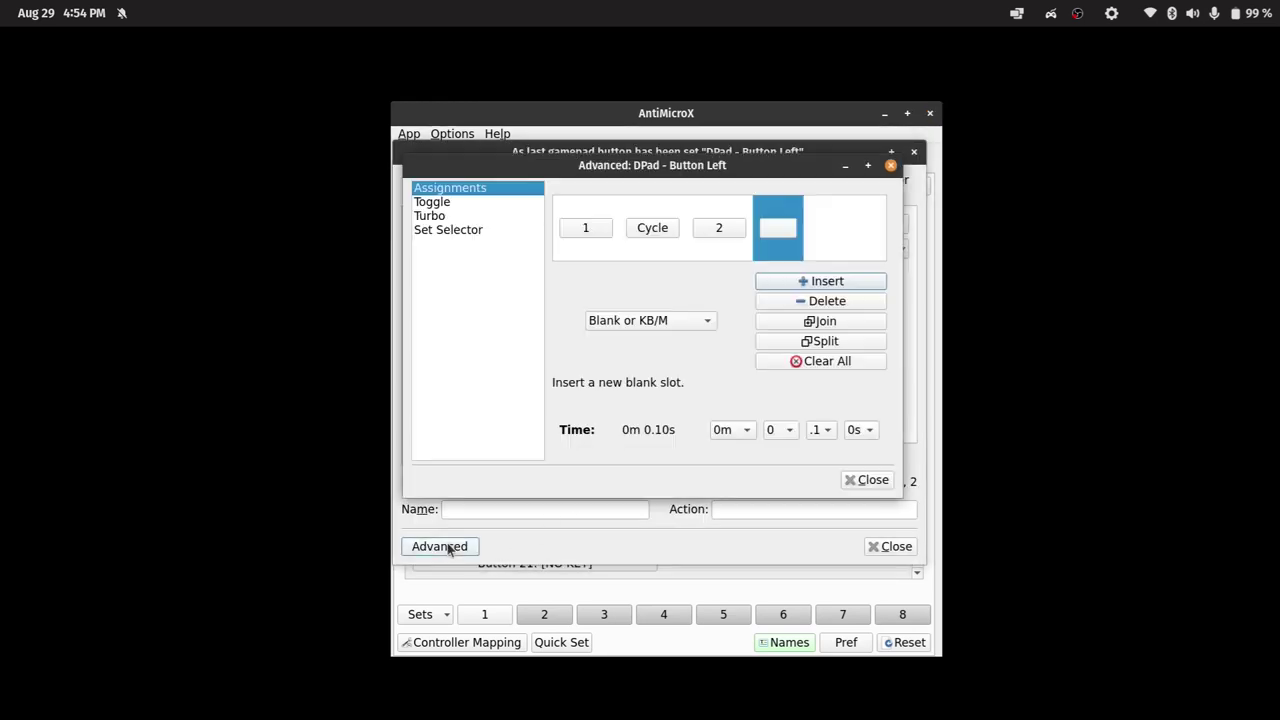
left_click(602, 247)
left_click(679, 258)
left_click(722, 240)
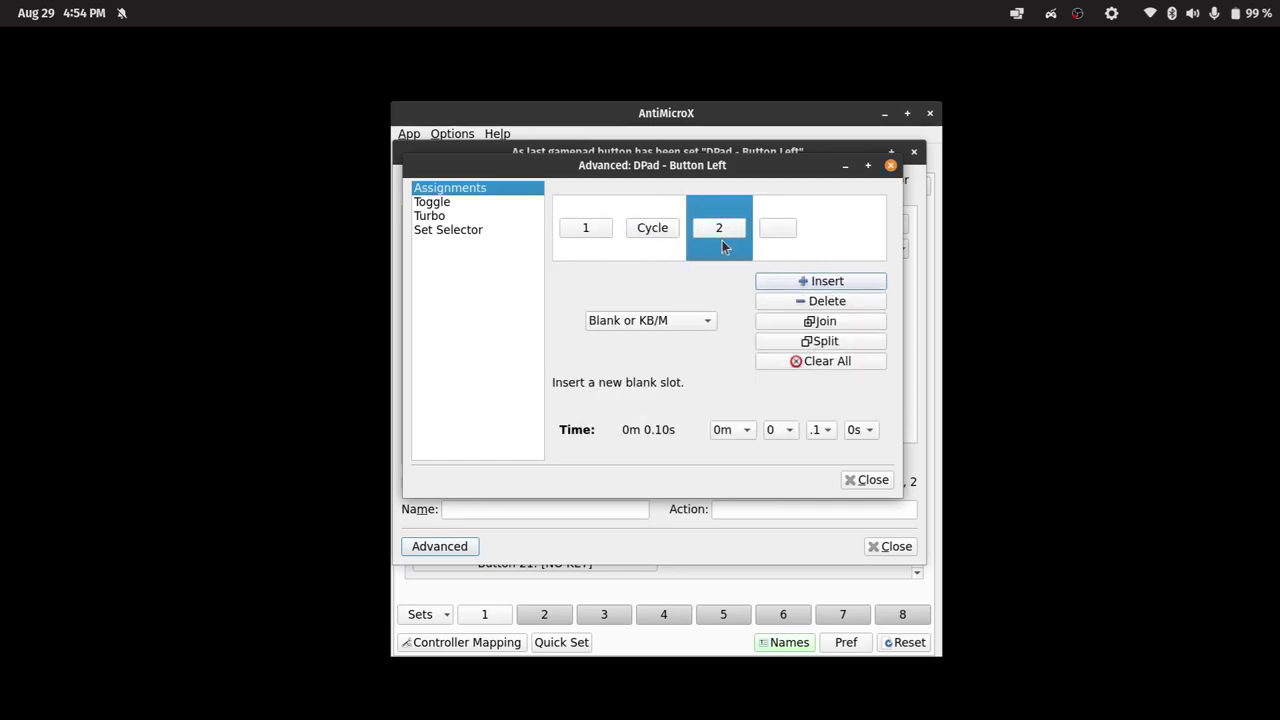